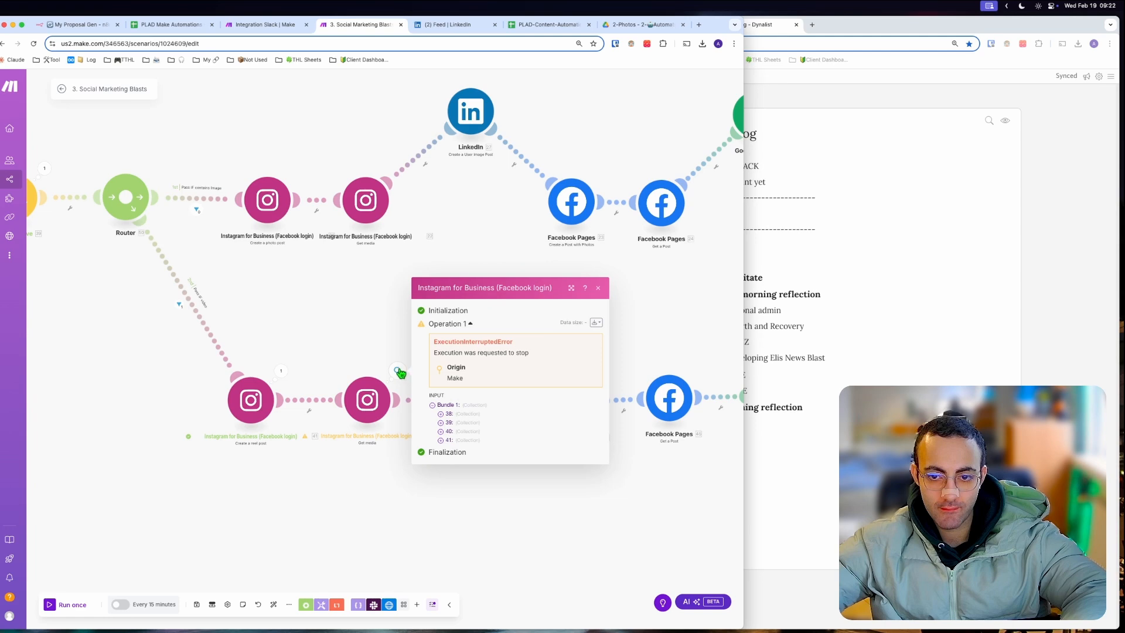
- Inspect the run results of the Create a reel post module and open its video URL in a new tab, closing it again
click(377, 352)
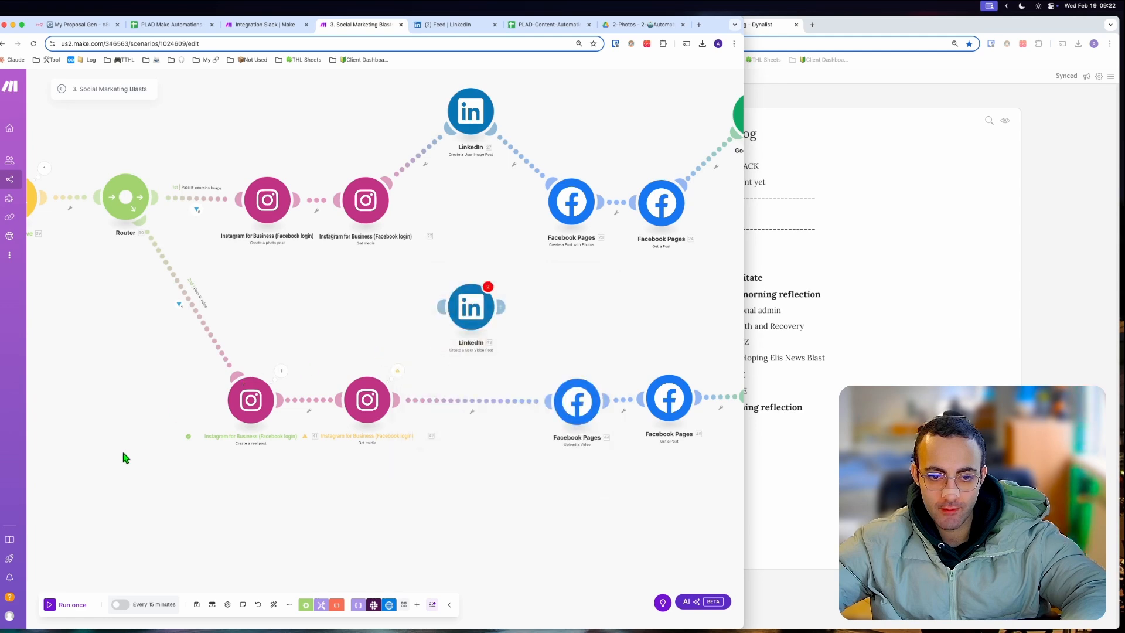
click(274, 374)
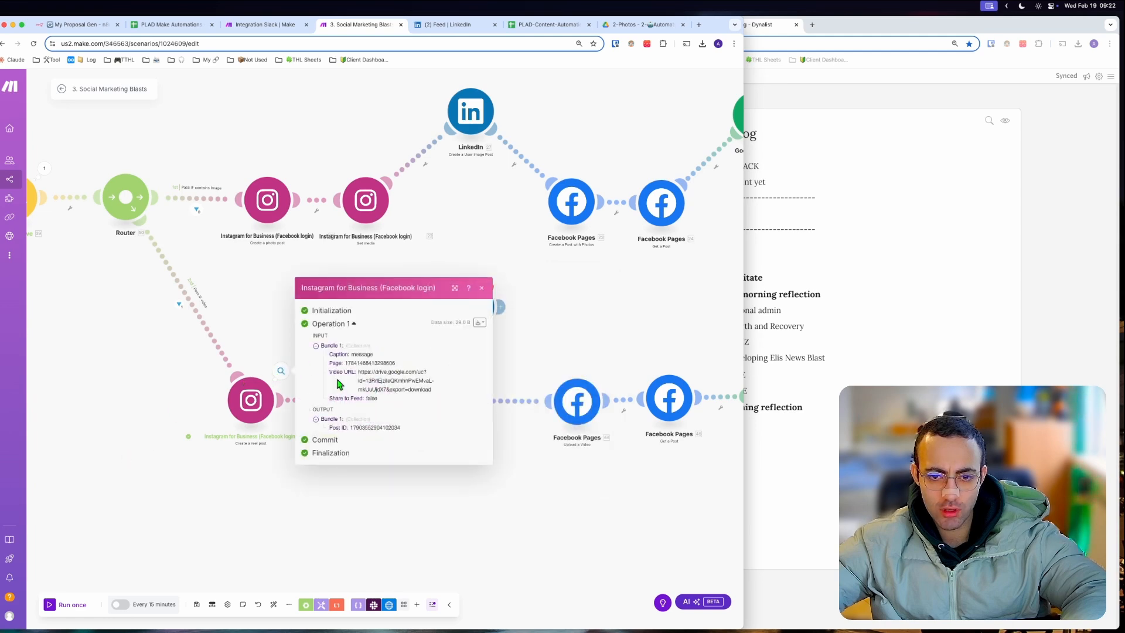
triple_click(375, 380)
right_click(381, 381)
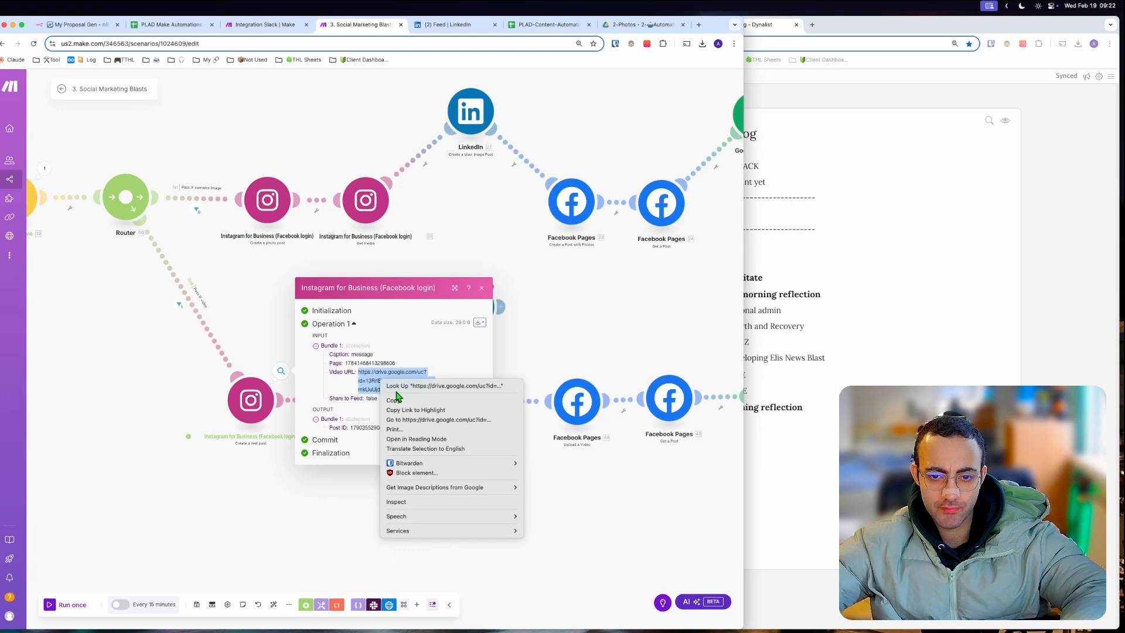
click(426, 420)
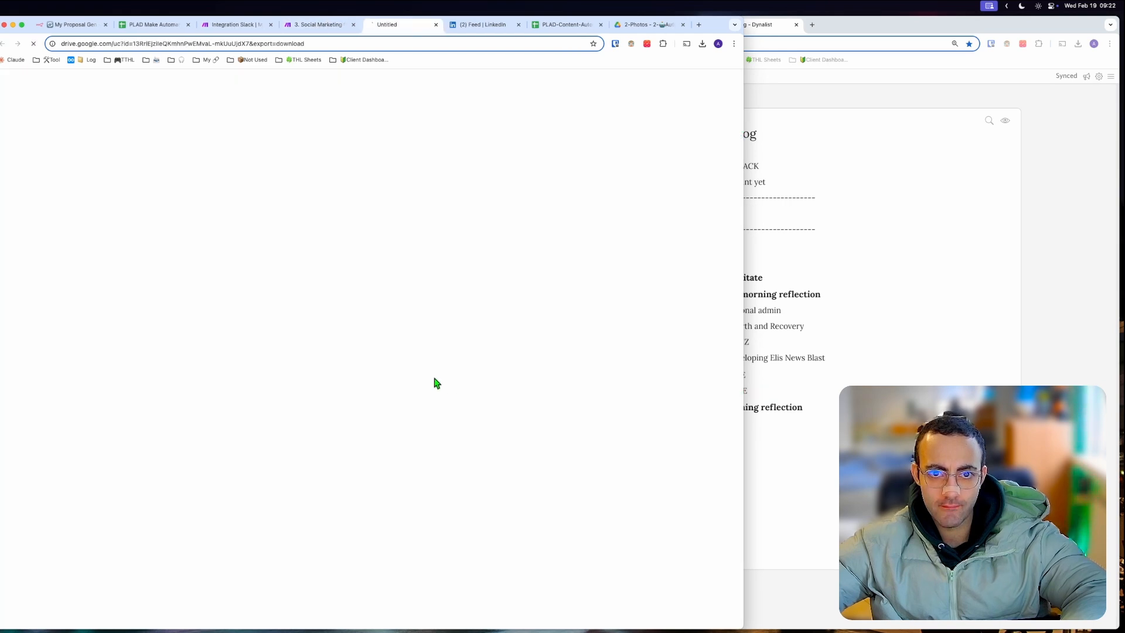
click(436, 25)
click(143, 396)
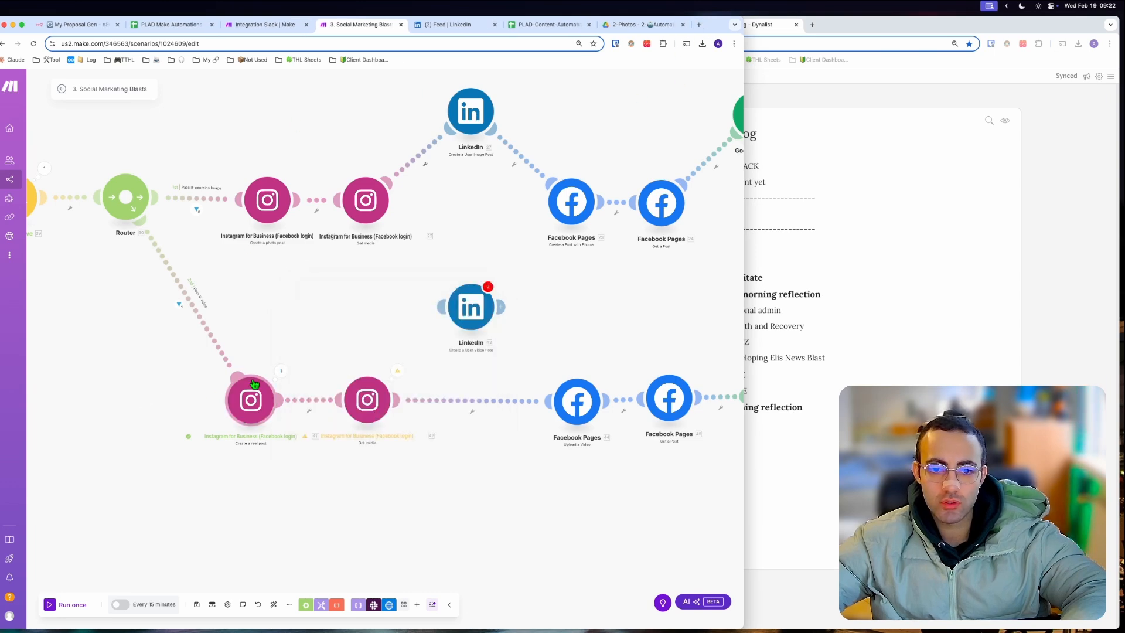
- Switch to the pladhomes Instagram reels page and view the newest reel
key(super+Tab)
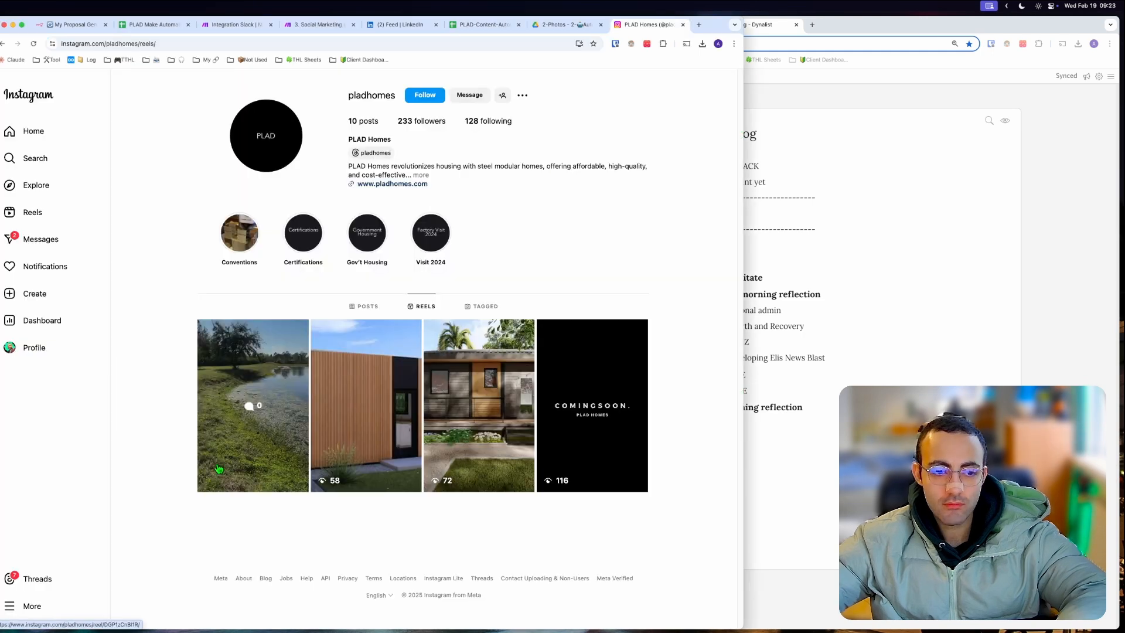
click(260, 457)
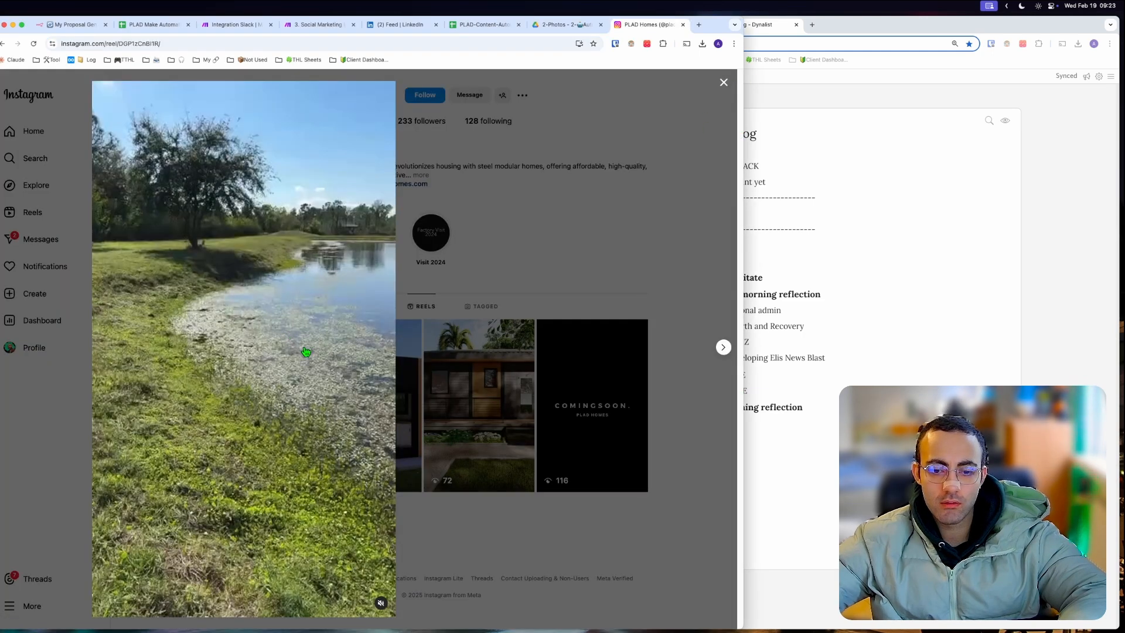
click(566, 252)
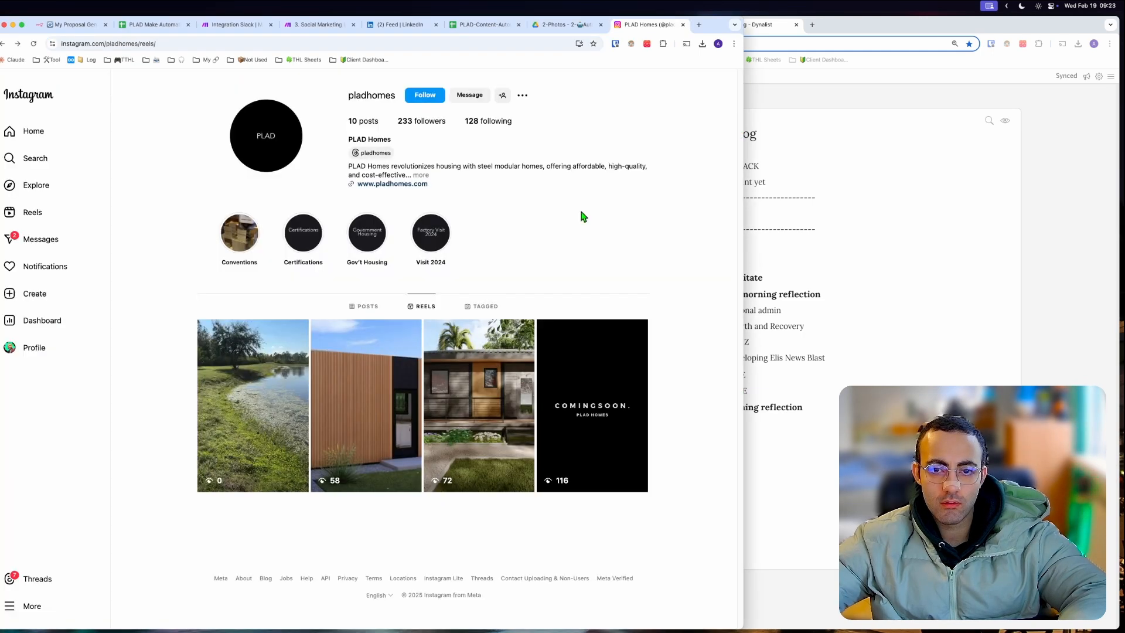
- Return to the 3. Social Marketing Blasts scenario in Make and save it
click(561, 25)
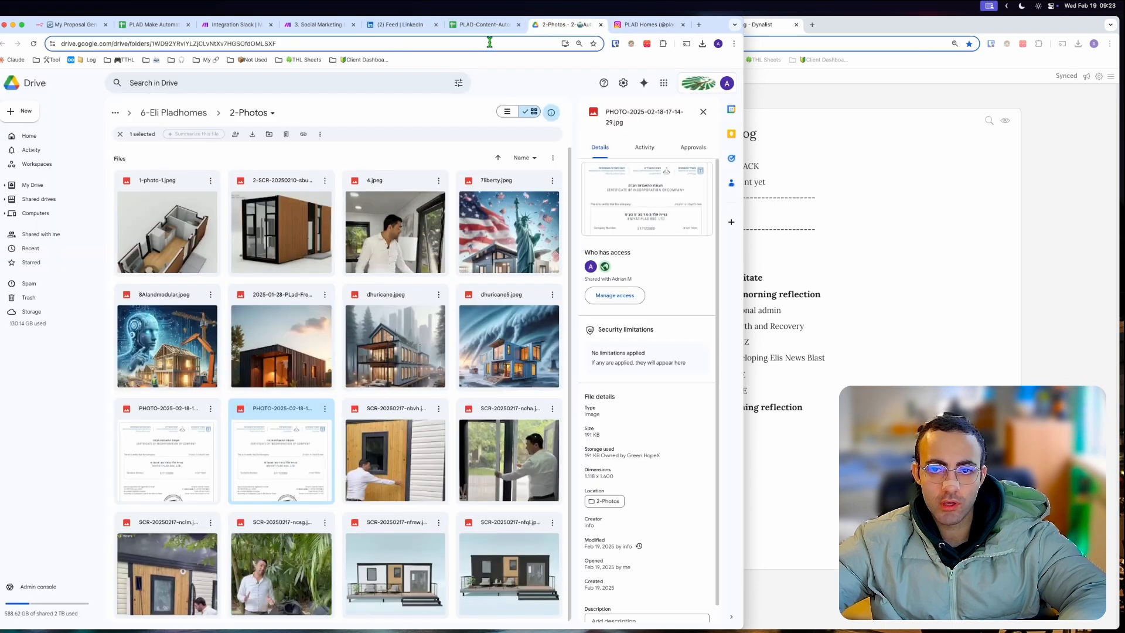
click(484, 25)
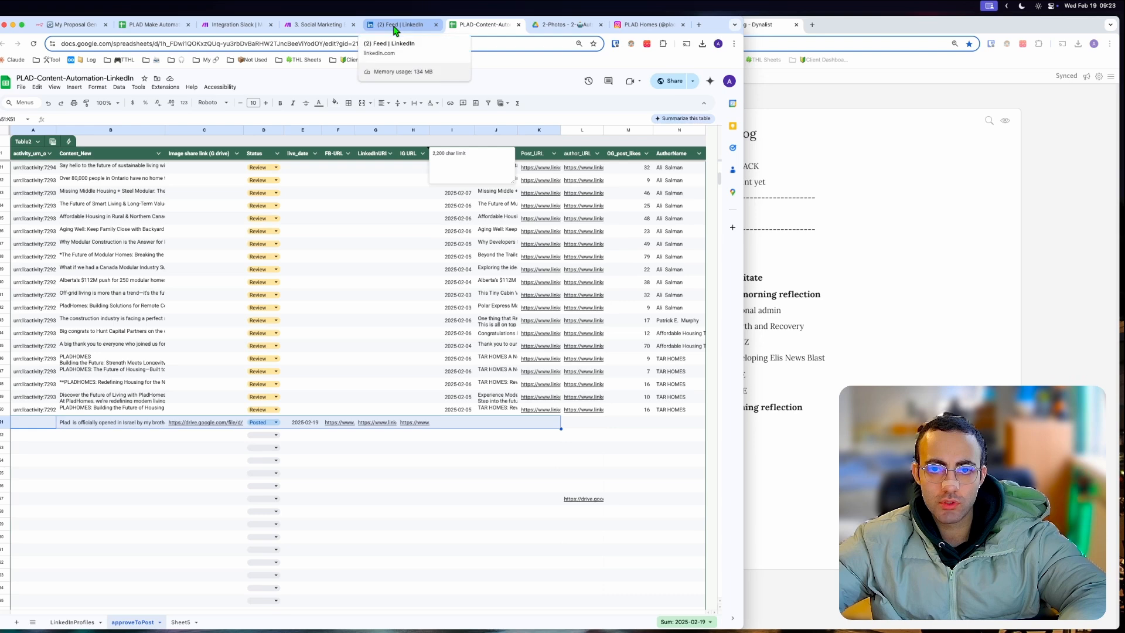
click(396, 26)
click(302, 27)
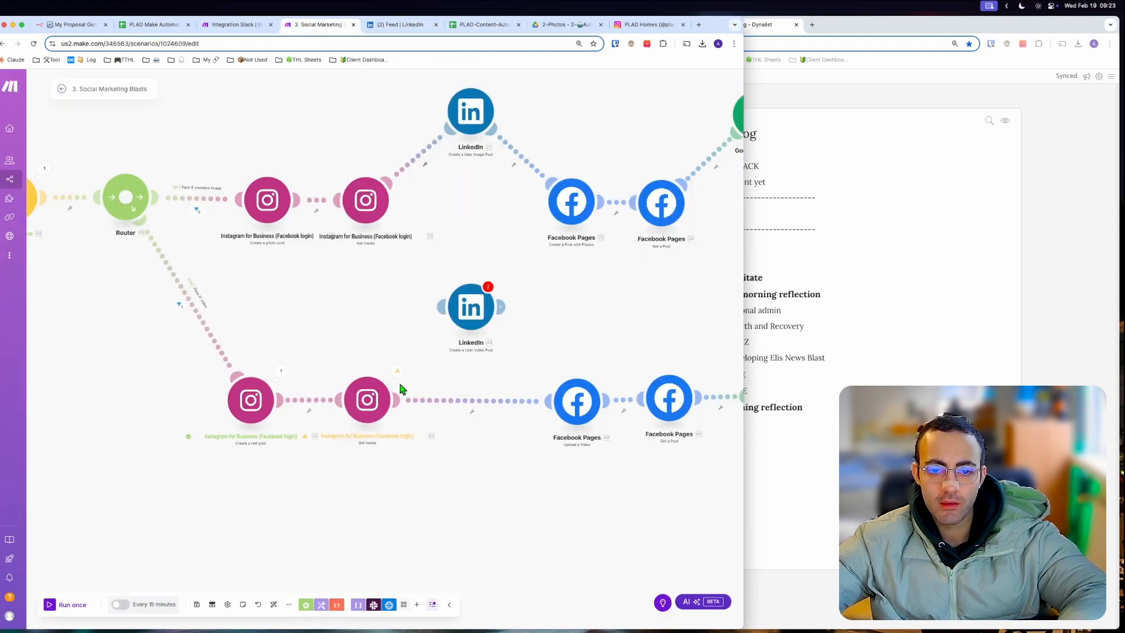
drag(287, 467, 384, 465)
key(ctrl+s)
click(348, 365)
click(313, 315)
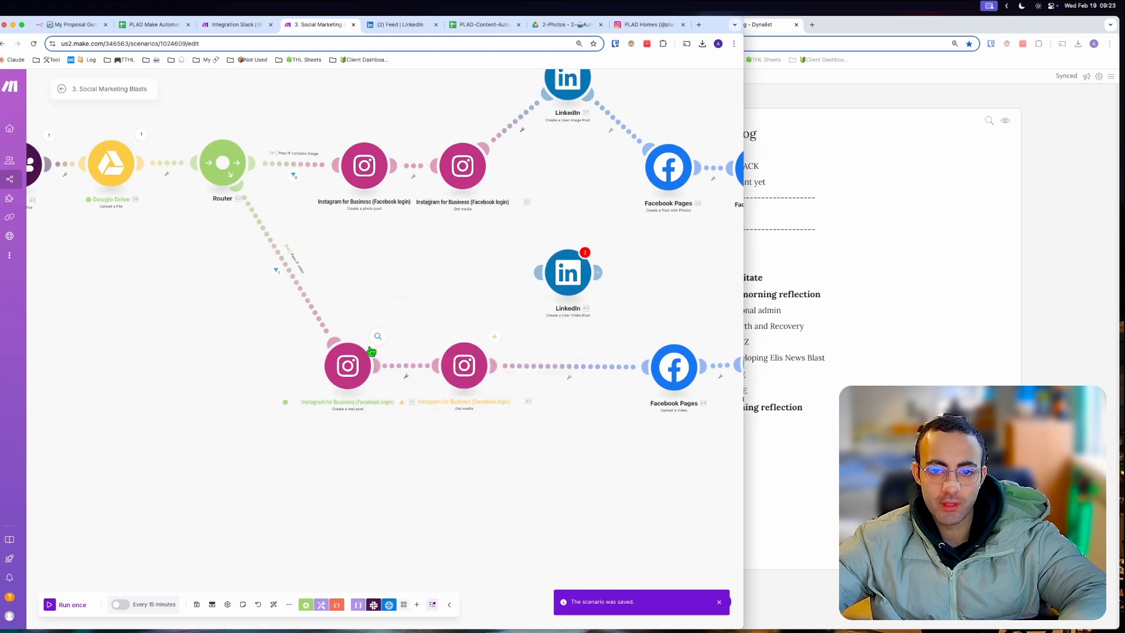
- Inspect the Post ID in the Create a reel post module's output
click(374, 337)
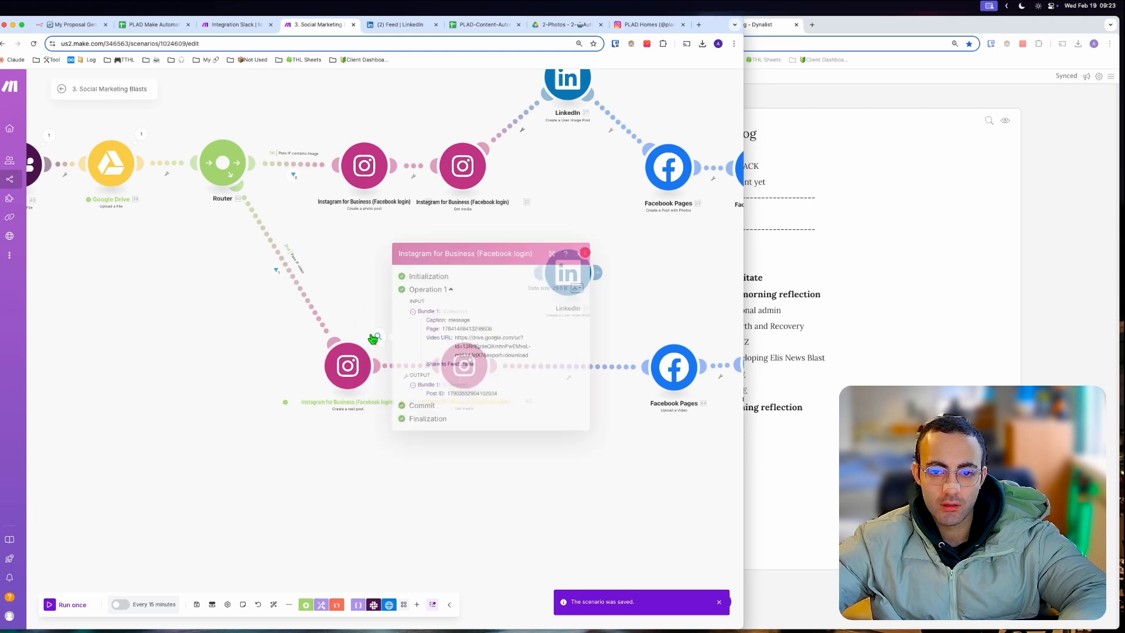
double_click(462, 395)
drag(299, 470, 343, 463)
scroll(343, 463, down, 3)
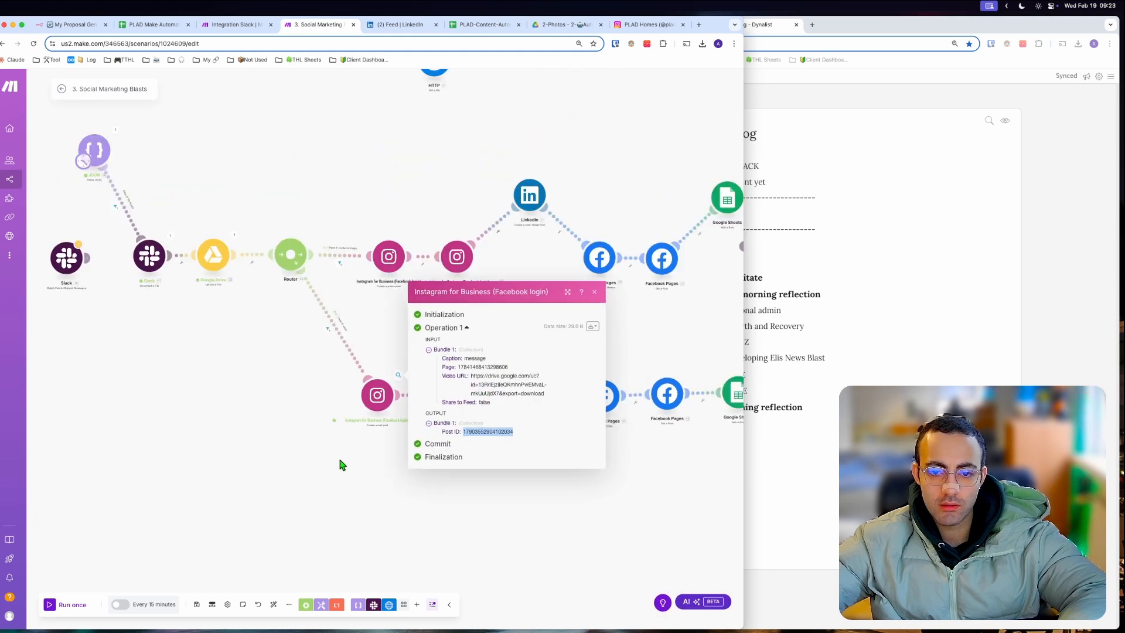
click(173, 238)
- Start adding an Instagram for Business (Facebook login) module and search its modules for "de" and "rem"
click(334, 487)
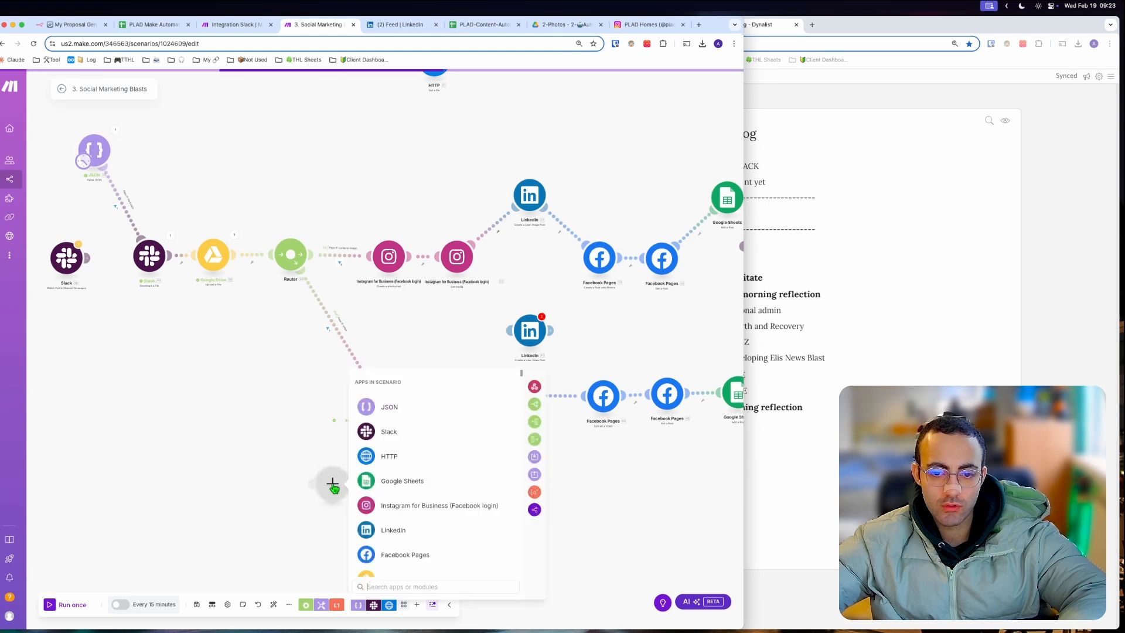
click(416, 504)
scroll(473, 484, down, 3)
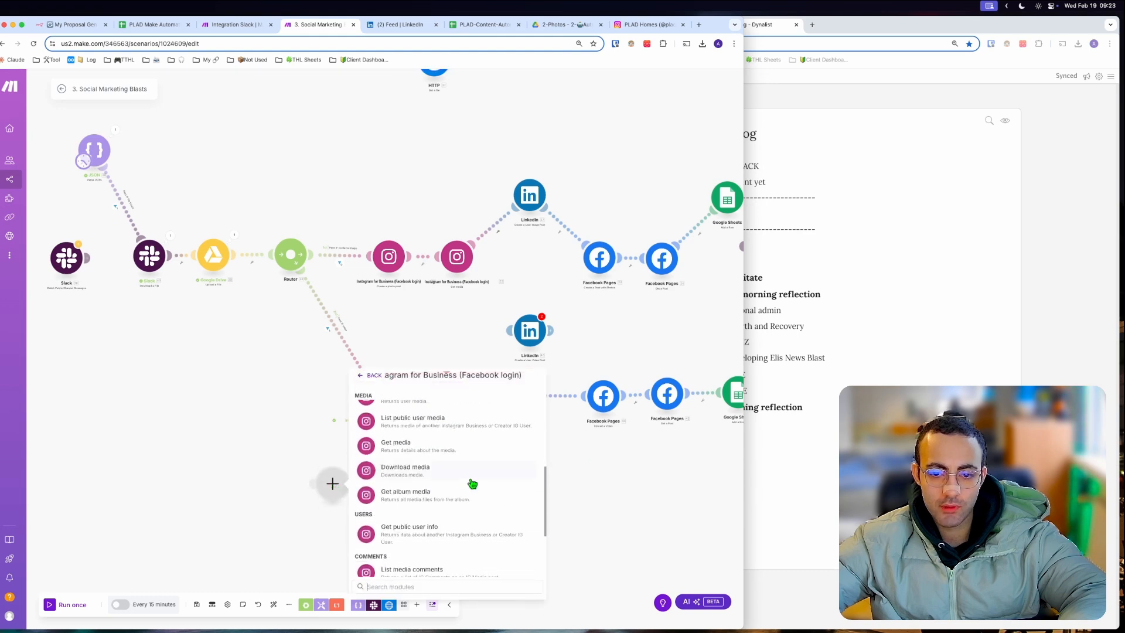
scroll(472, 484, down, 1)
text(de)
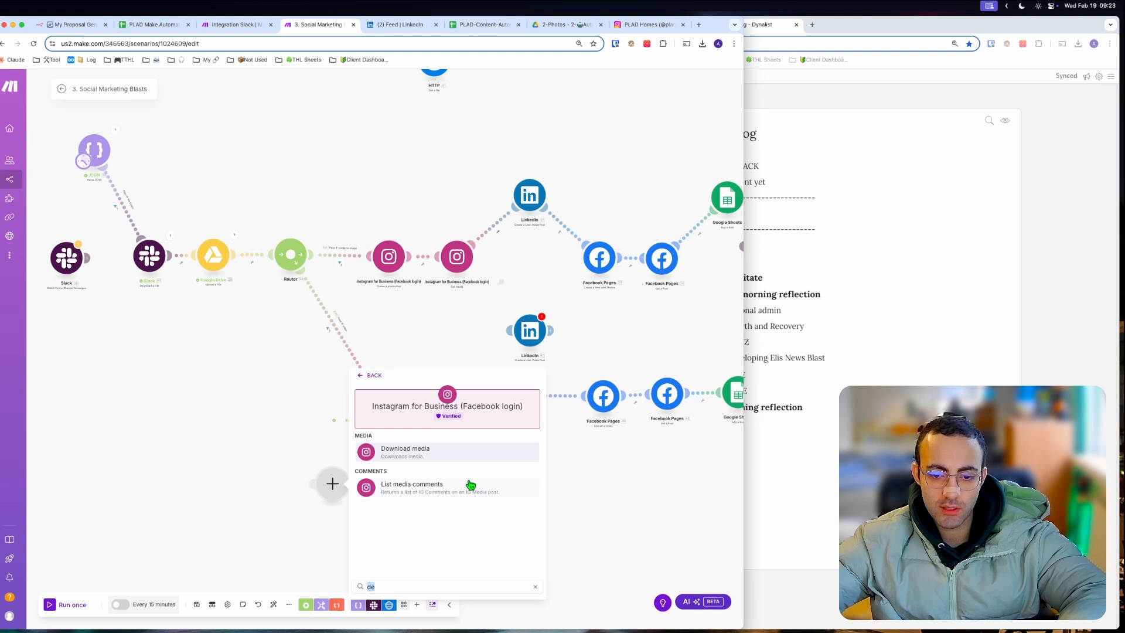
key(BackSpace)
text(rem)
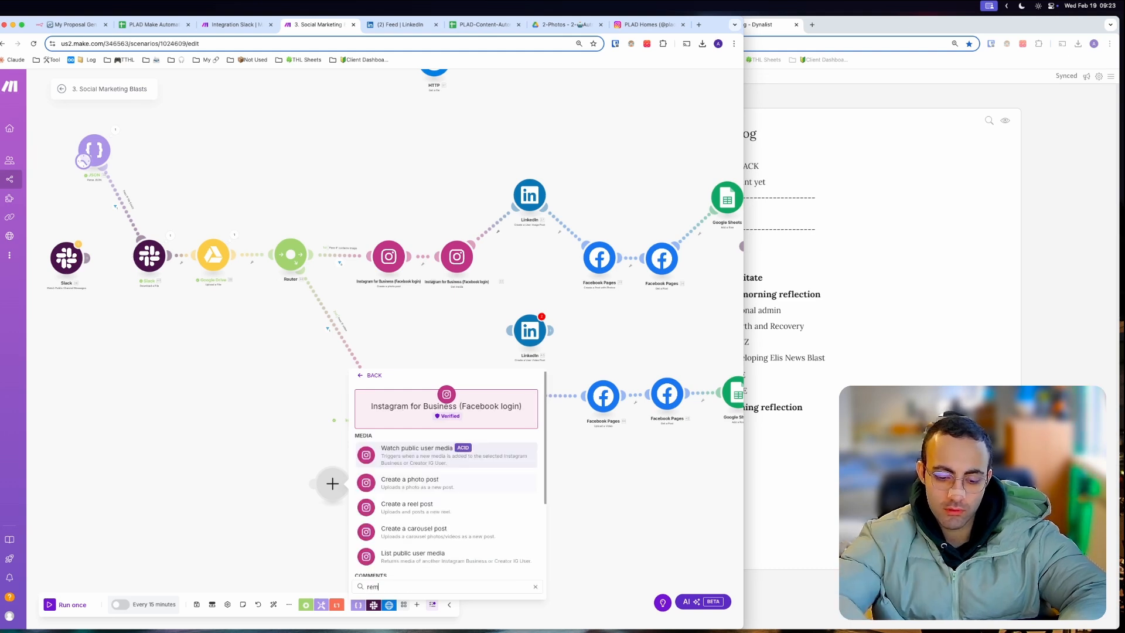
key(BackSpace)
key(BackSpace)
key(BackSpace)
- Look through the full list of Instagram for Business modules for a way to remove a post, and leave without adding one
scroll(457, 483, up, 3)
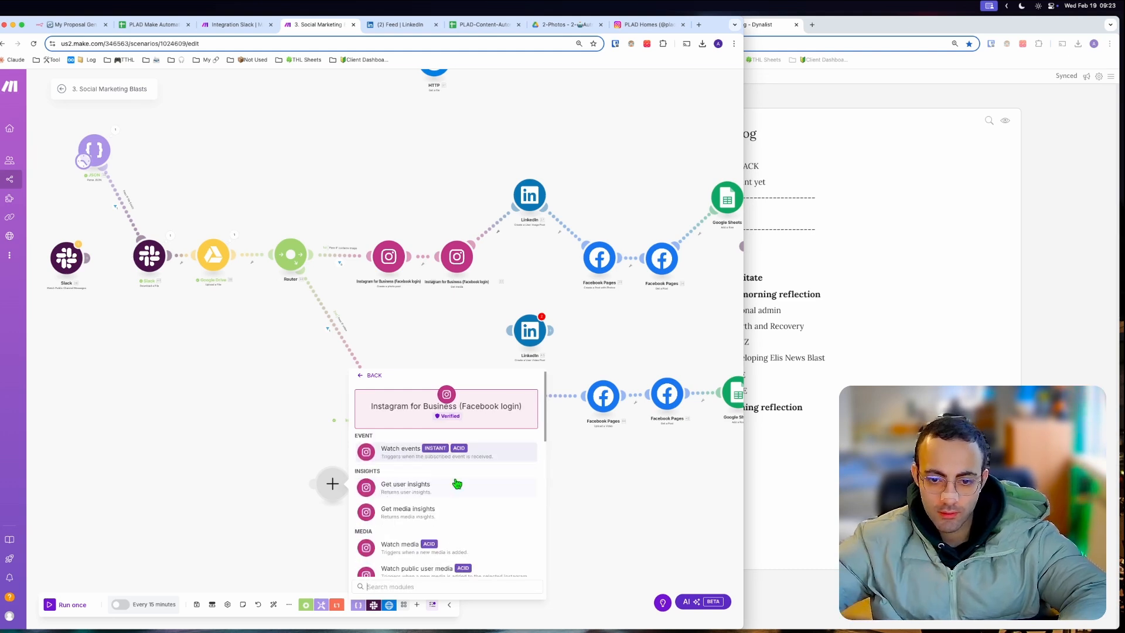
scroll(457, 483, down, 5)
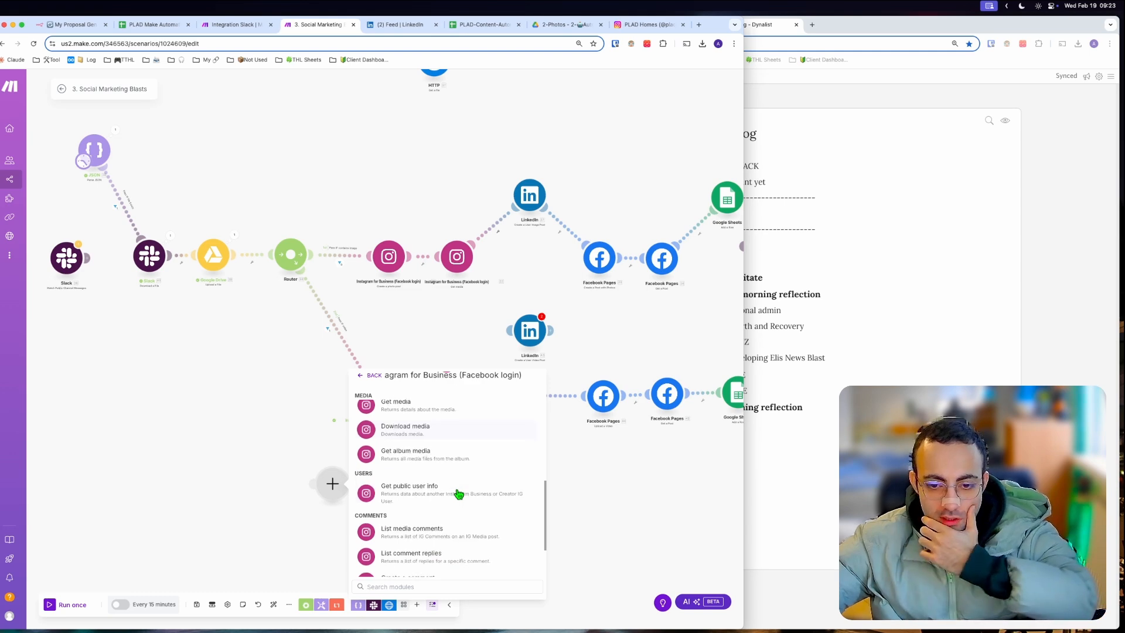
scroll(459, 494, down, 2)
scroll(461, 513, up, 5)
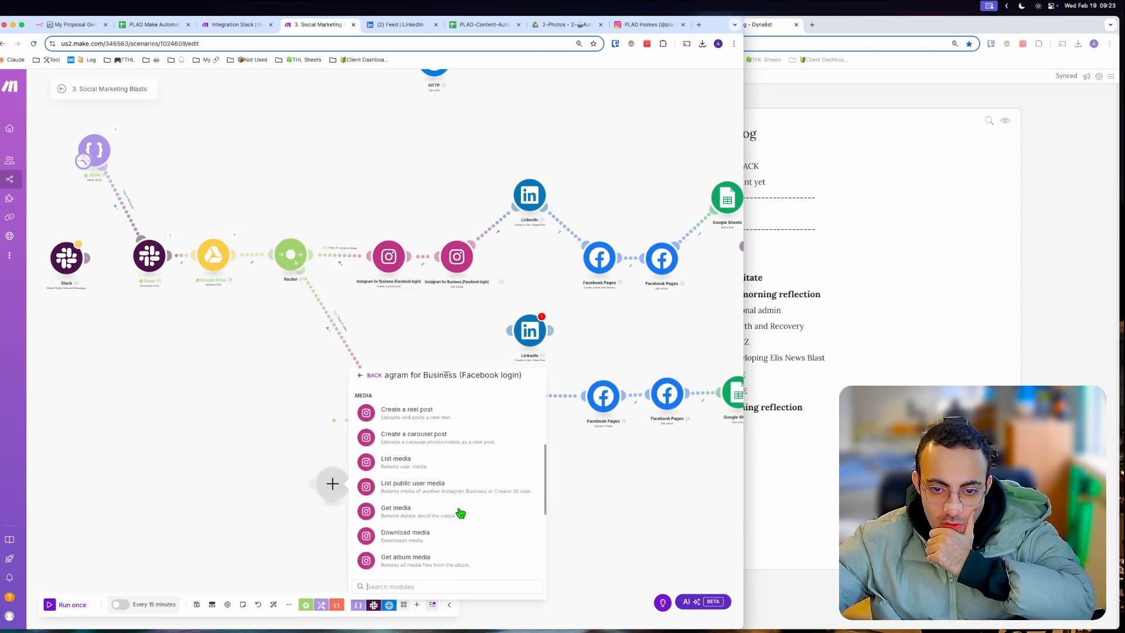
scroll(460, 514, up, 2)
scroll(459, 488, up, 3)
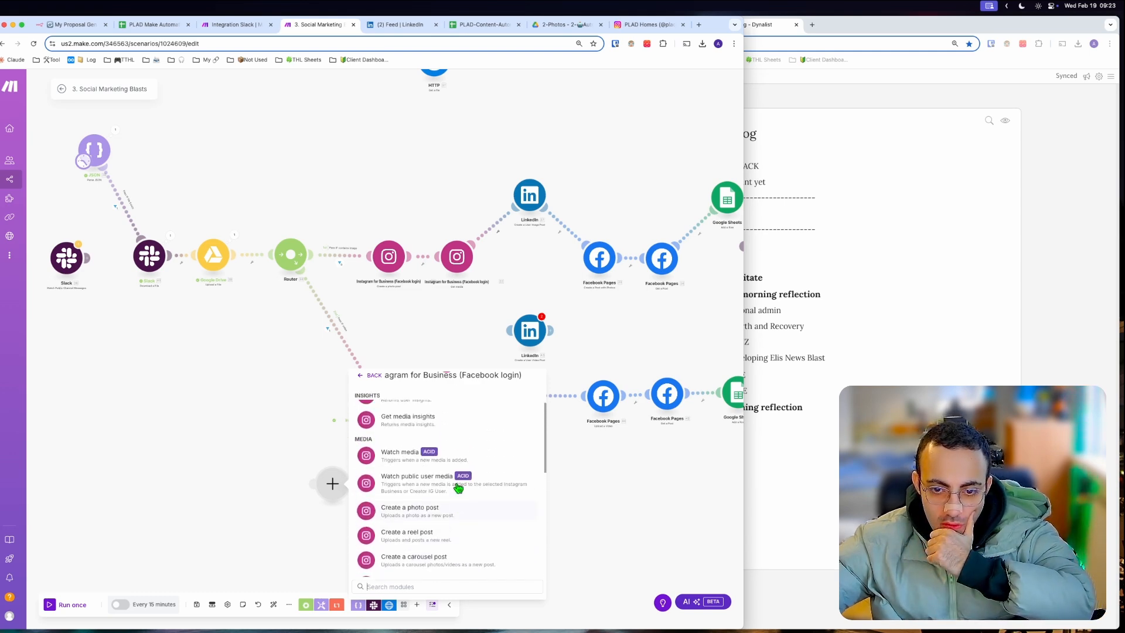
scroll(458, 488, down, 5)
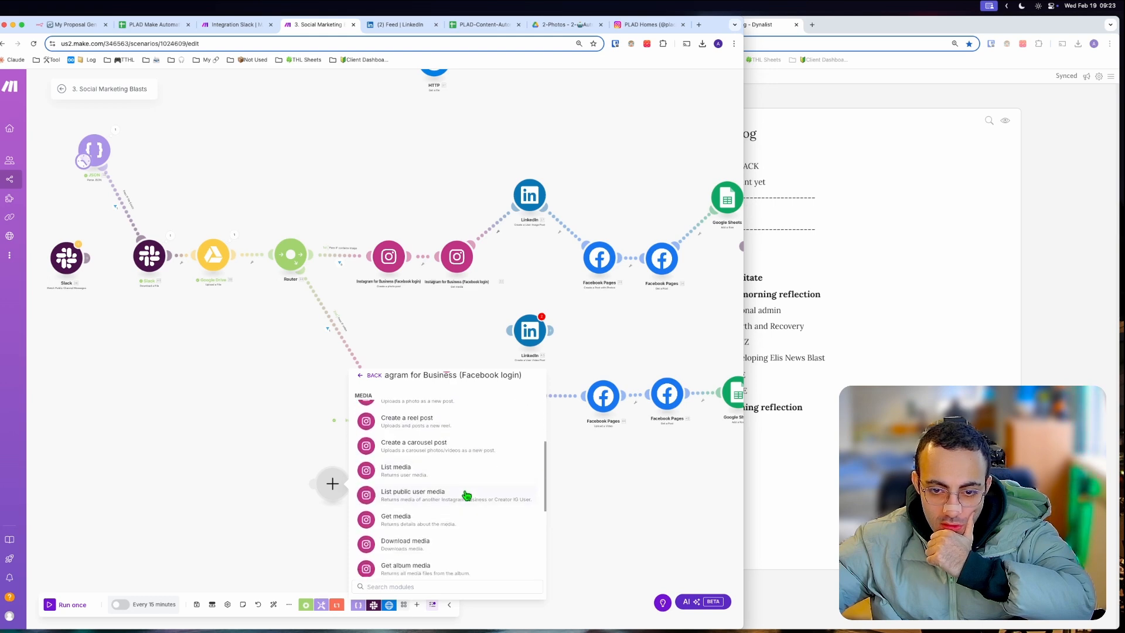
scroll(466, 495, up, 1)
scroll(466, 495, down, 8)
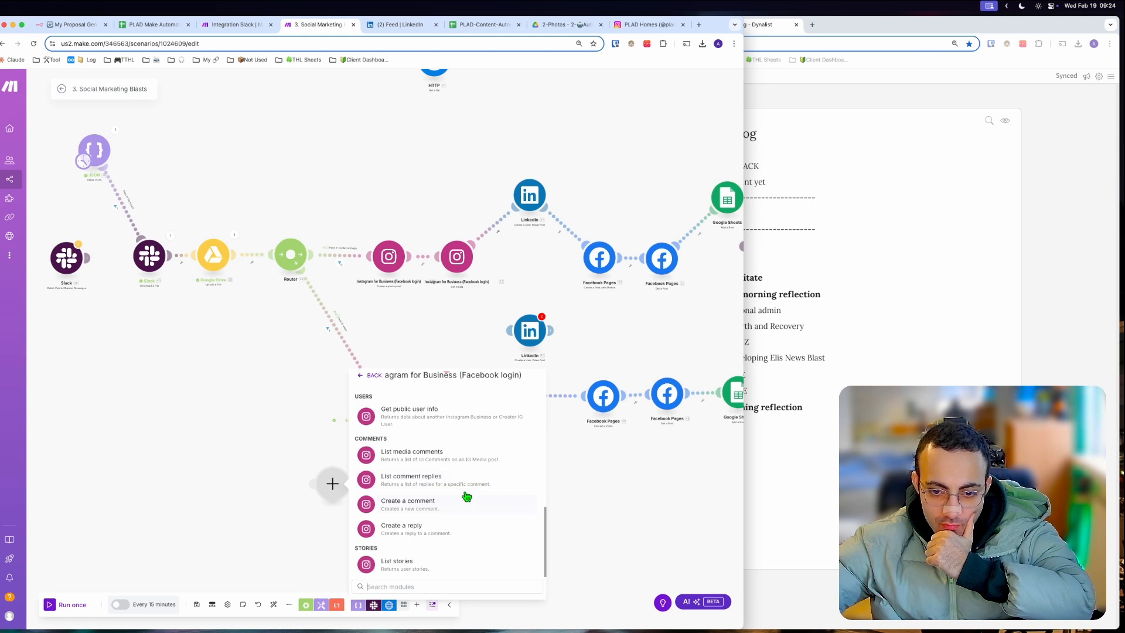
scroll(467, 496, up, 4)
scroll(467, 496, up, 3)
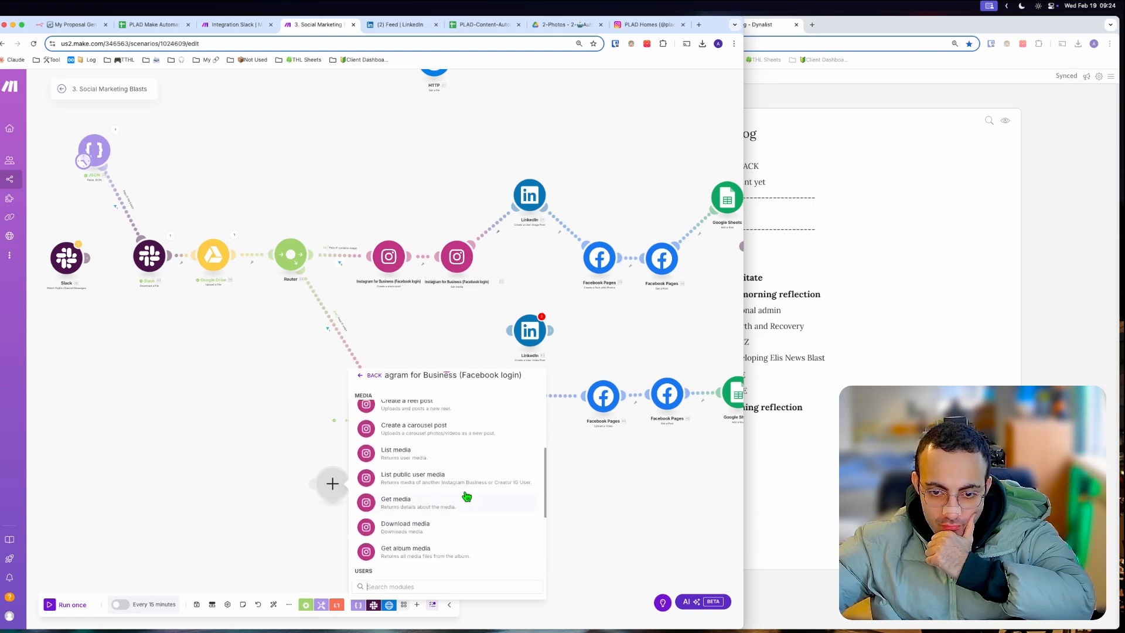
scroll(466, 496, up, 3)
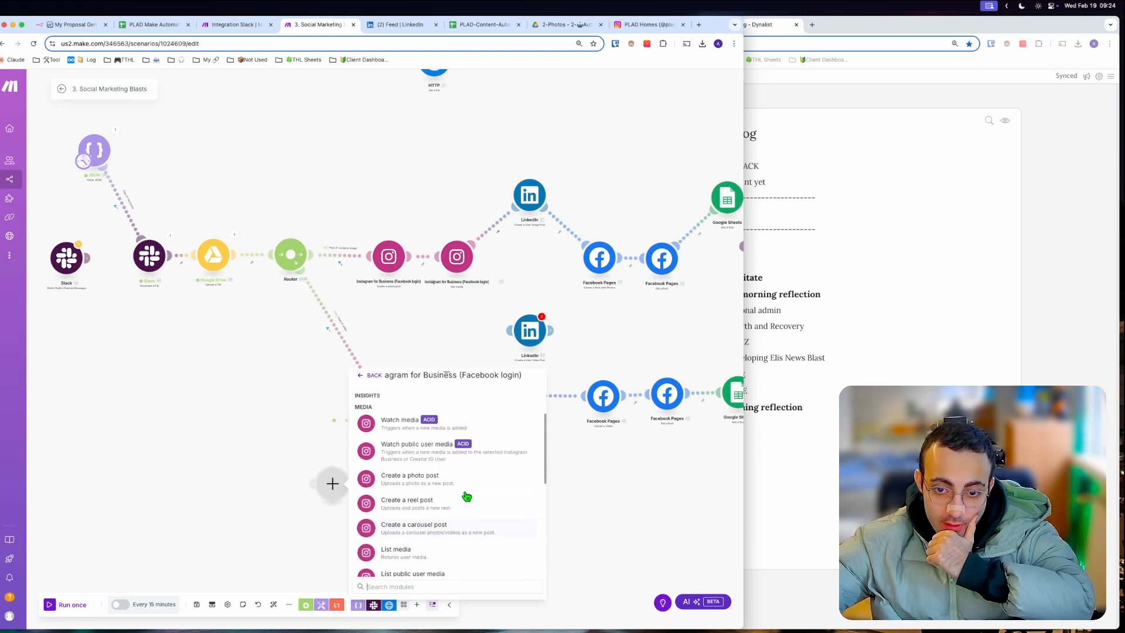
click(246, 402)
- Switch to the pladhomes Instagram reels page, open the newest reel and the wood-clad house reel, and close the viewer
click(651, 25)
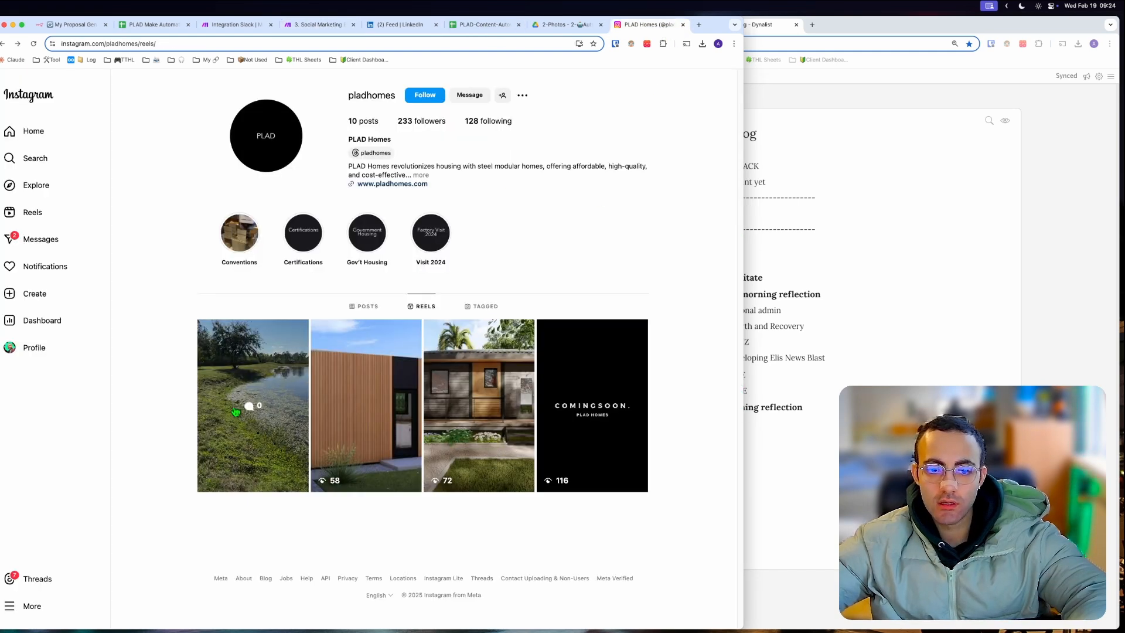
click(252, 404)
click(404, 298)
click(390, 371)
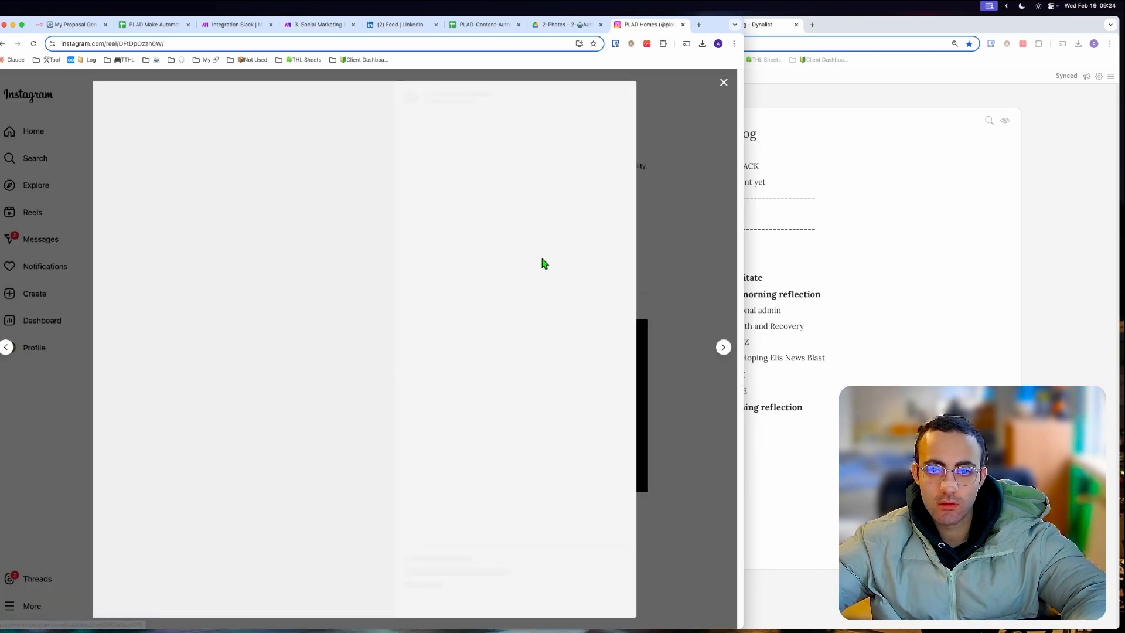
click(725, 84)
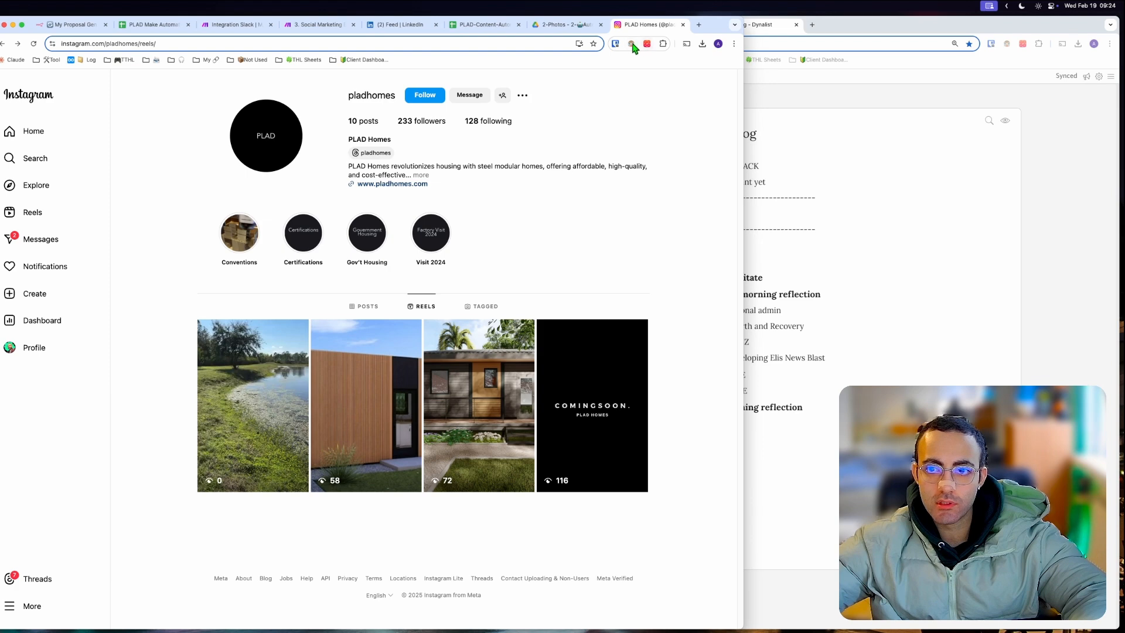
- Turn off Hide Feed and Hide Likes and Comments for Instagram in the UnDistracted browser extension
click(663, 44)
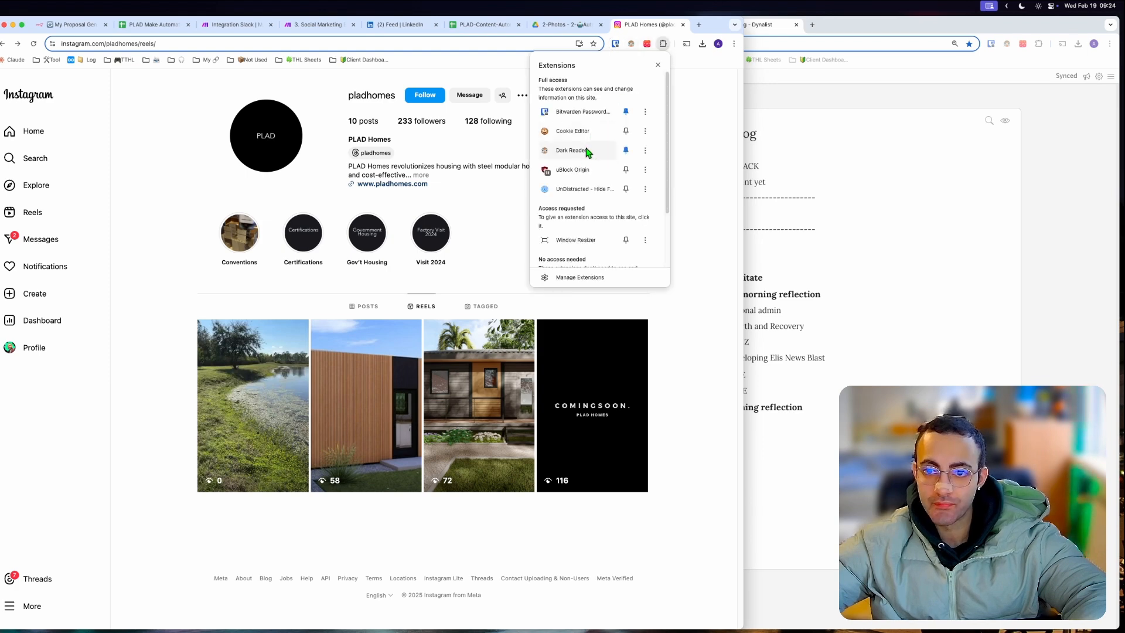
click(585, 189)
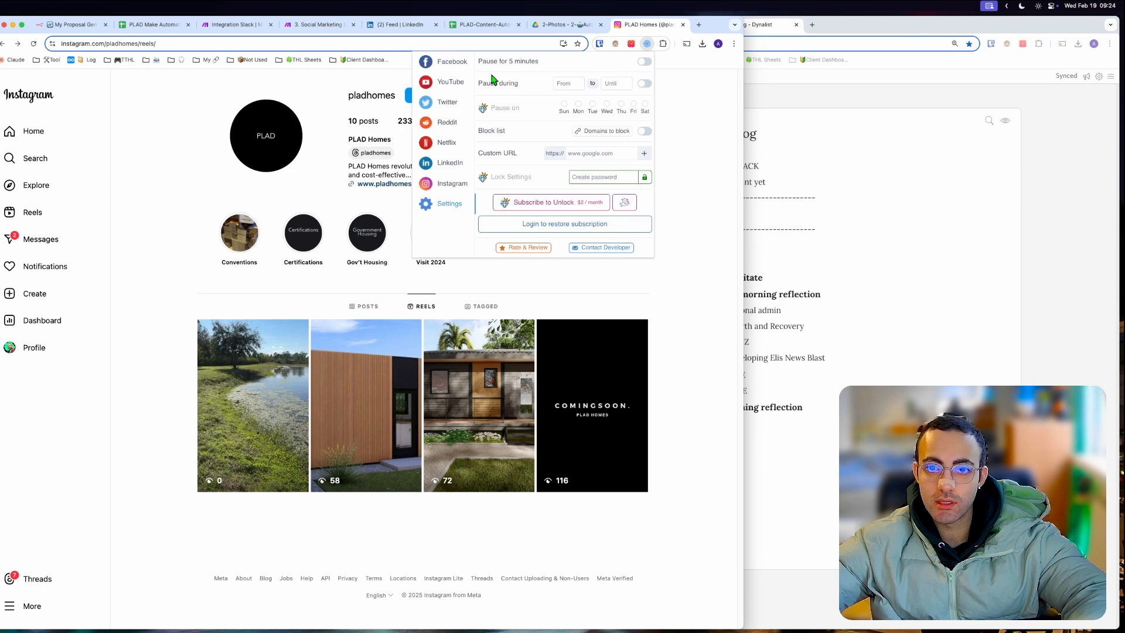
click(460, 186)
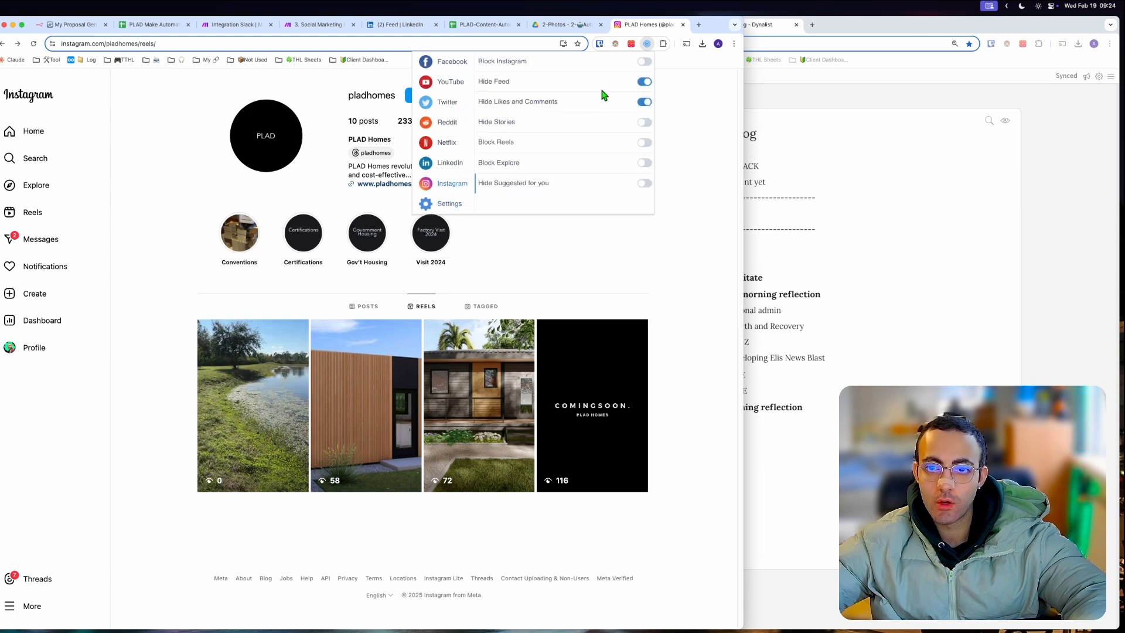
click(645, 82)
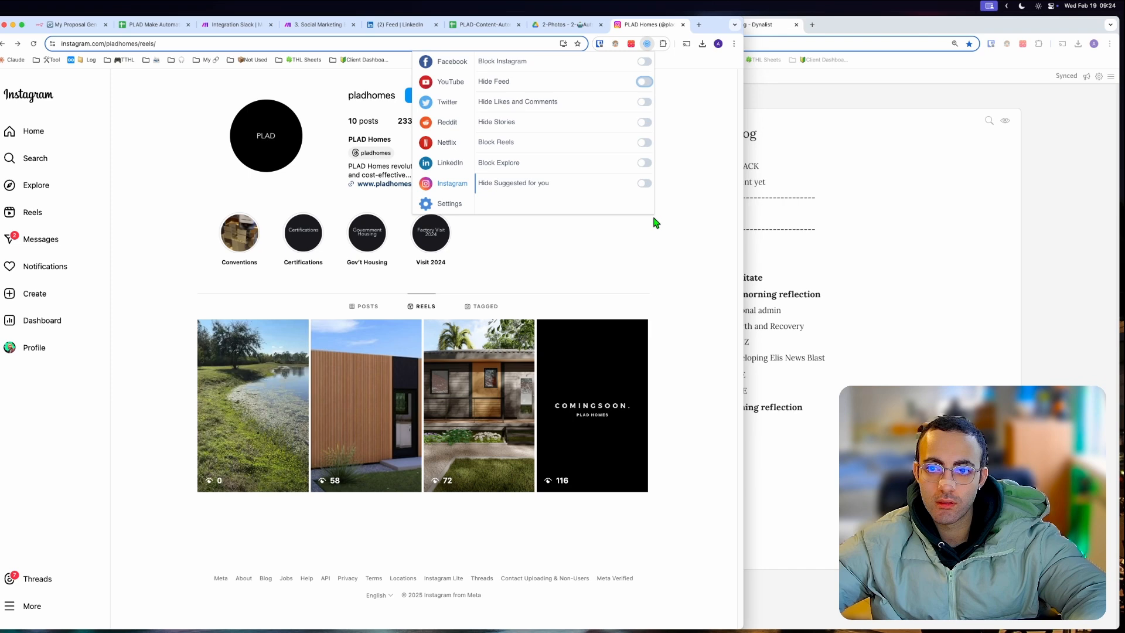
click(680, 246)
- Pin the UnDistracted extension in the browser and reload the pladhomes reels page
click(663, 44)
click(626, 189)
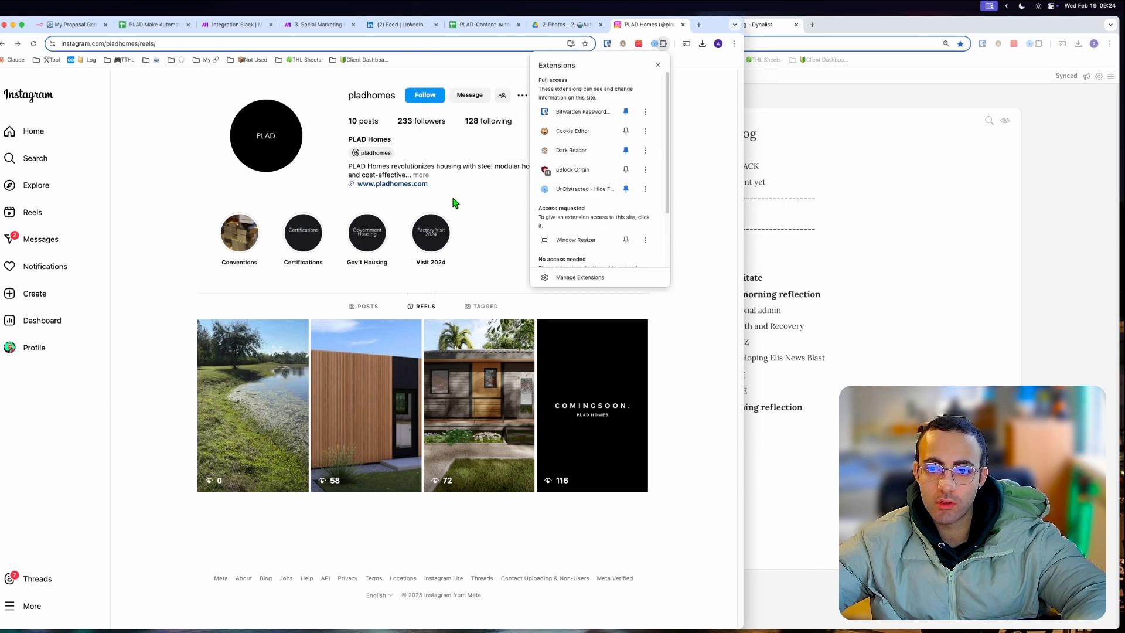
click(38, 44)
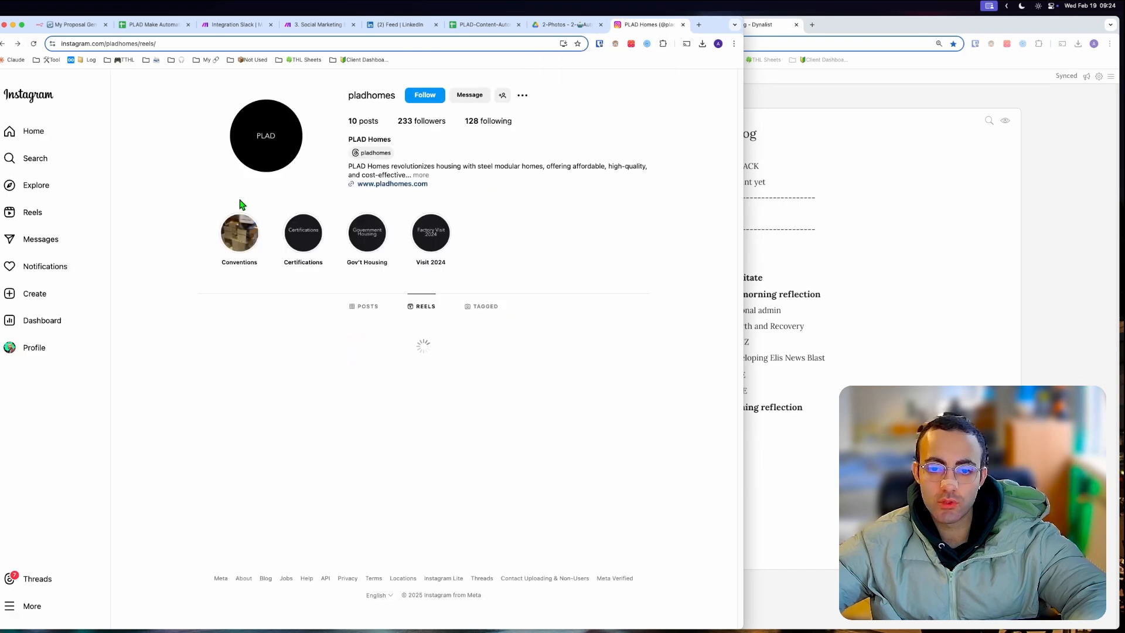
- Open the newest pladhomes reel, check its caption and its available post options, and close the viewer
click(251, 360)
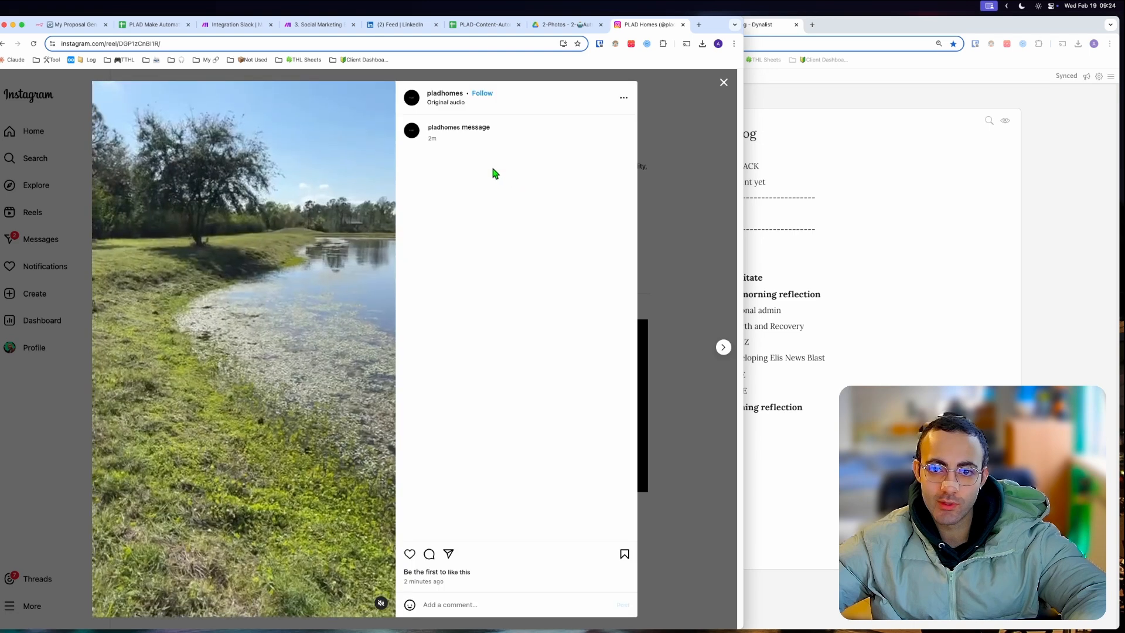
double_click(477, 128)
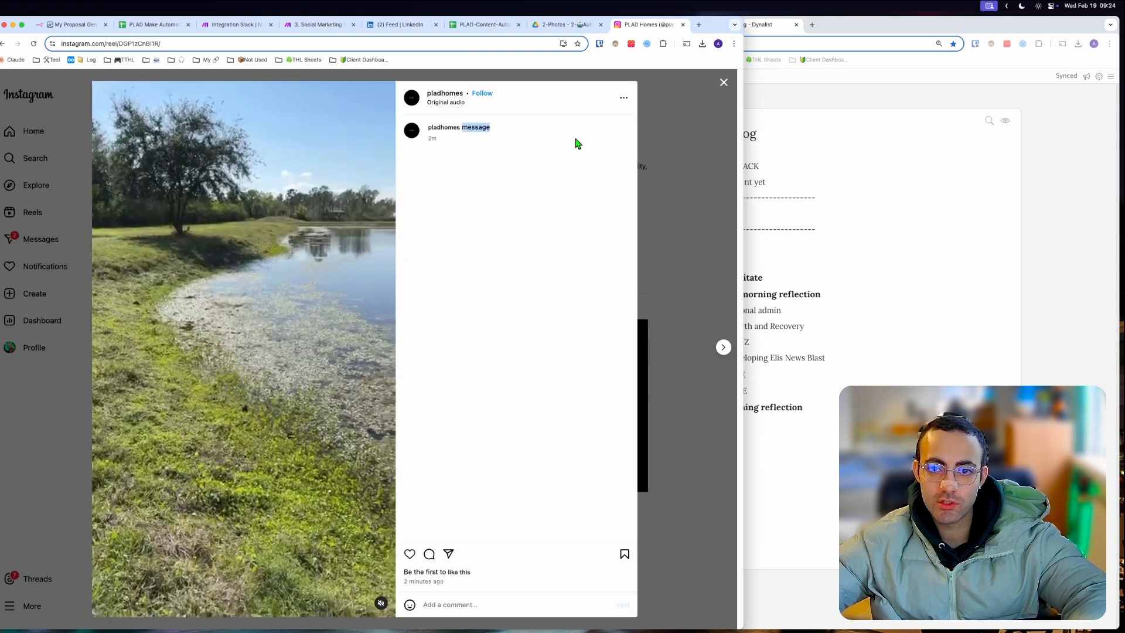
double_click(332, 273)
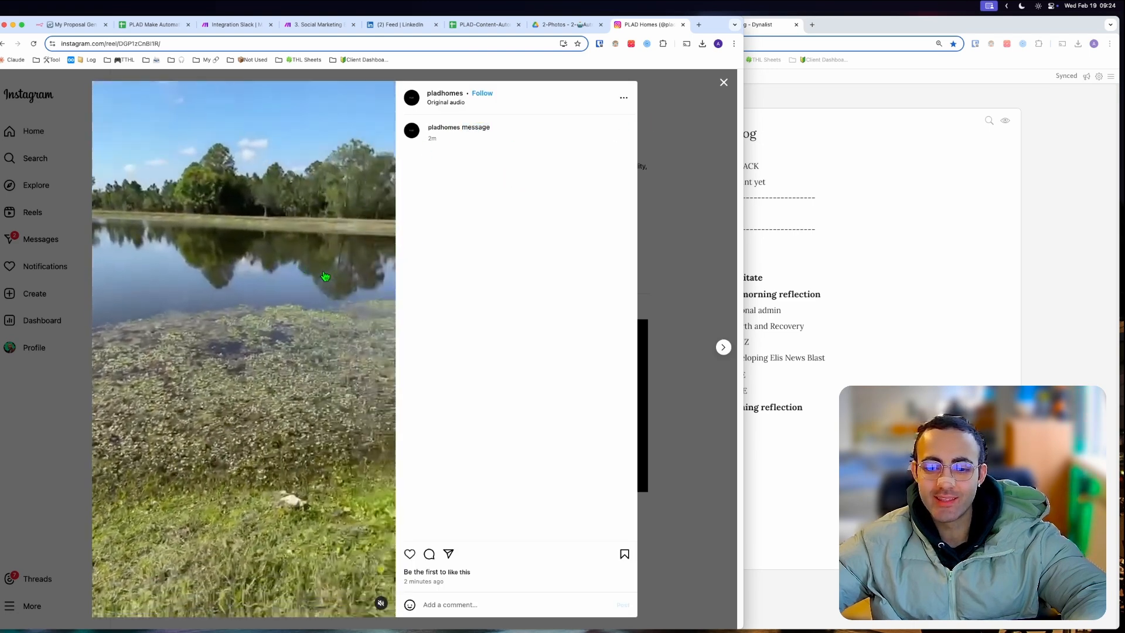
click(623, 98)
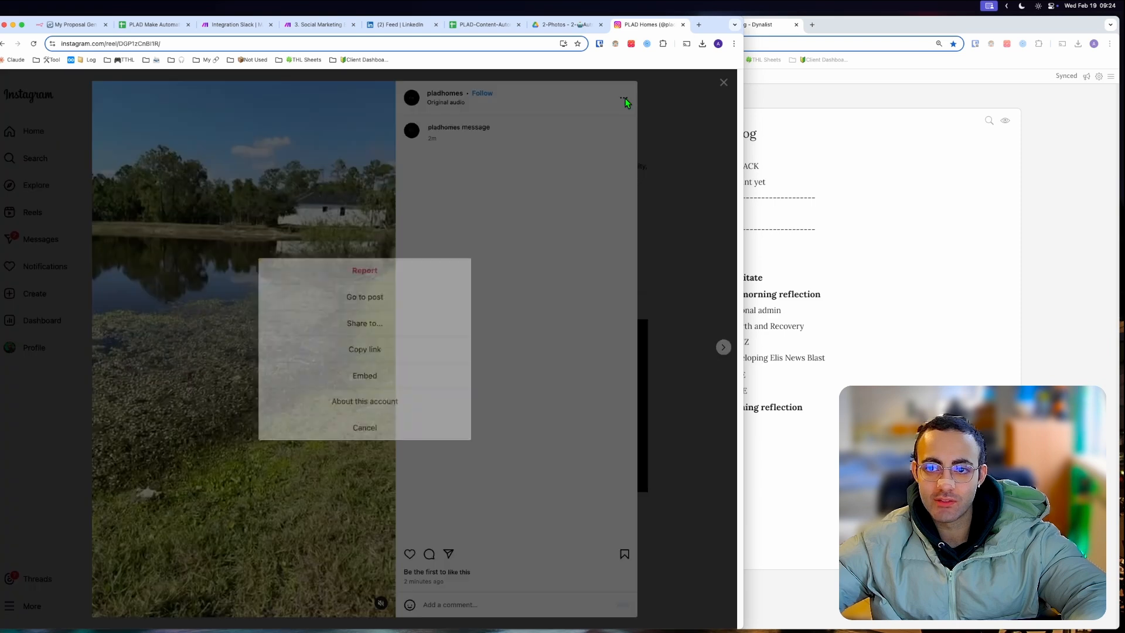
click(619, 139)
click(724, 83)
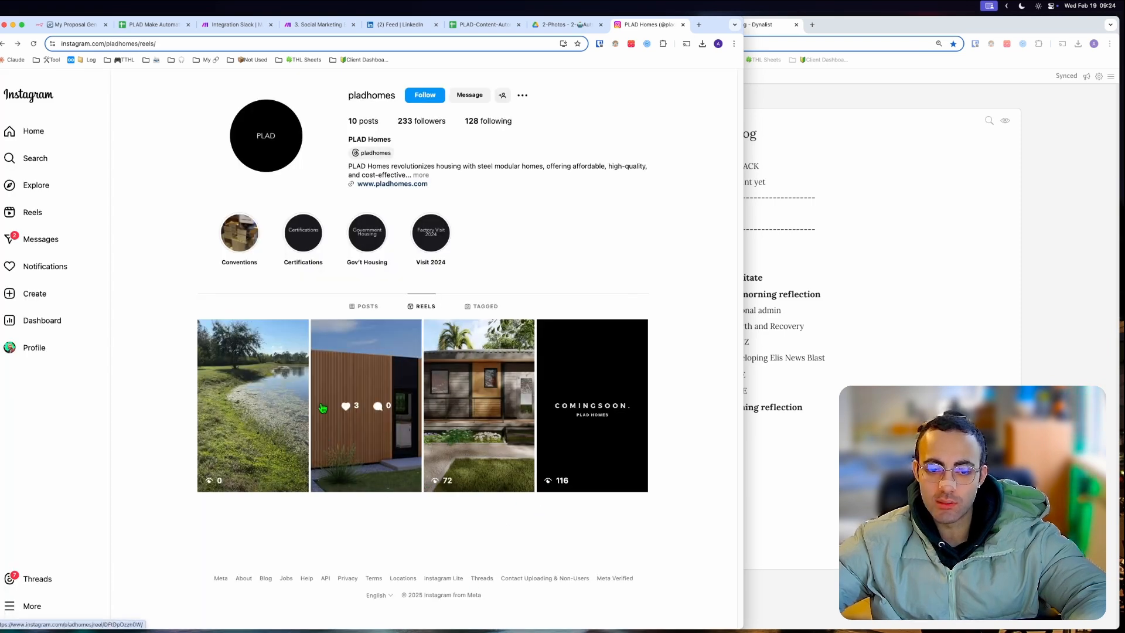
- In the Make scenario, replace the Create a reel post module's caption with the Parse JSON text value, save the scenario and recheck the caption
click(317, 24)
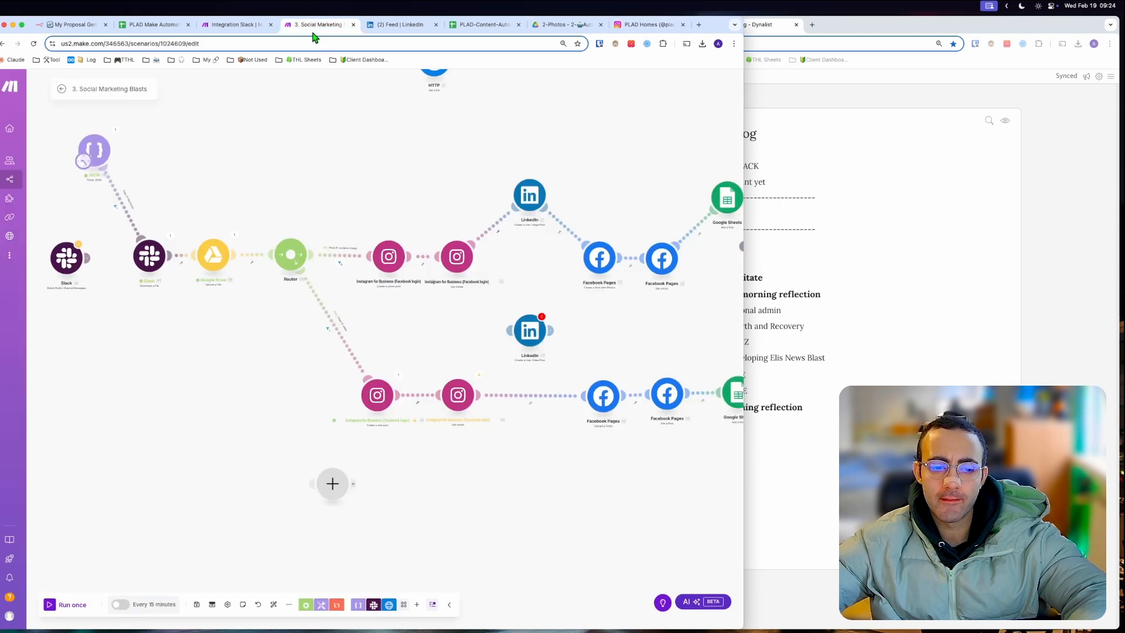
click(369, 408)
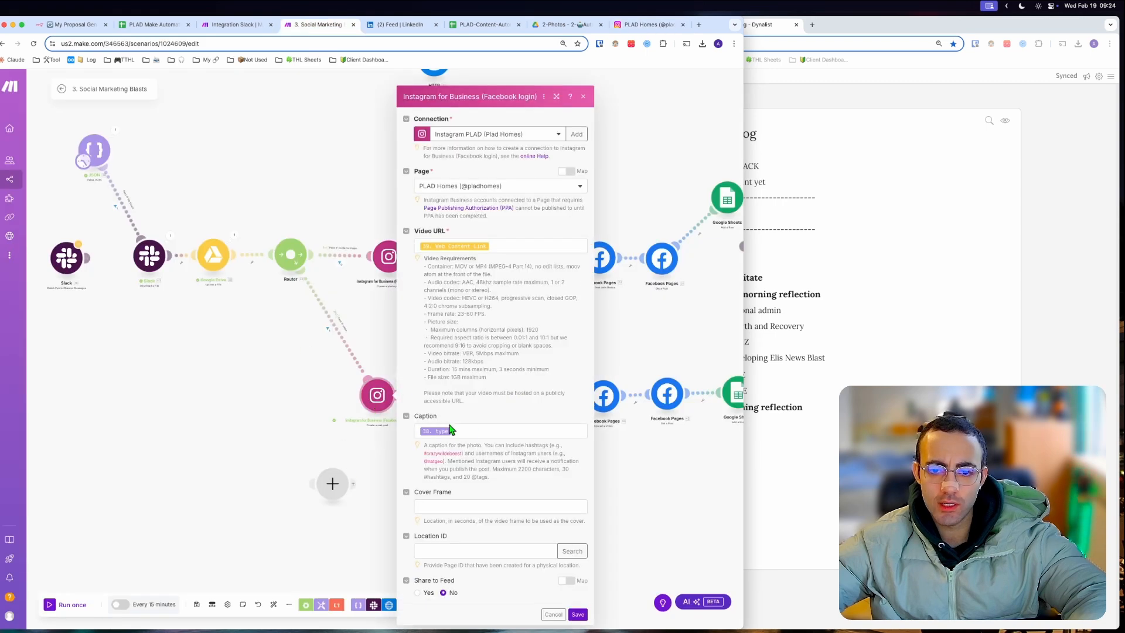
click(471, 432)
scroll(354, 336, down, 15)
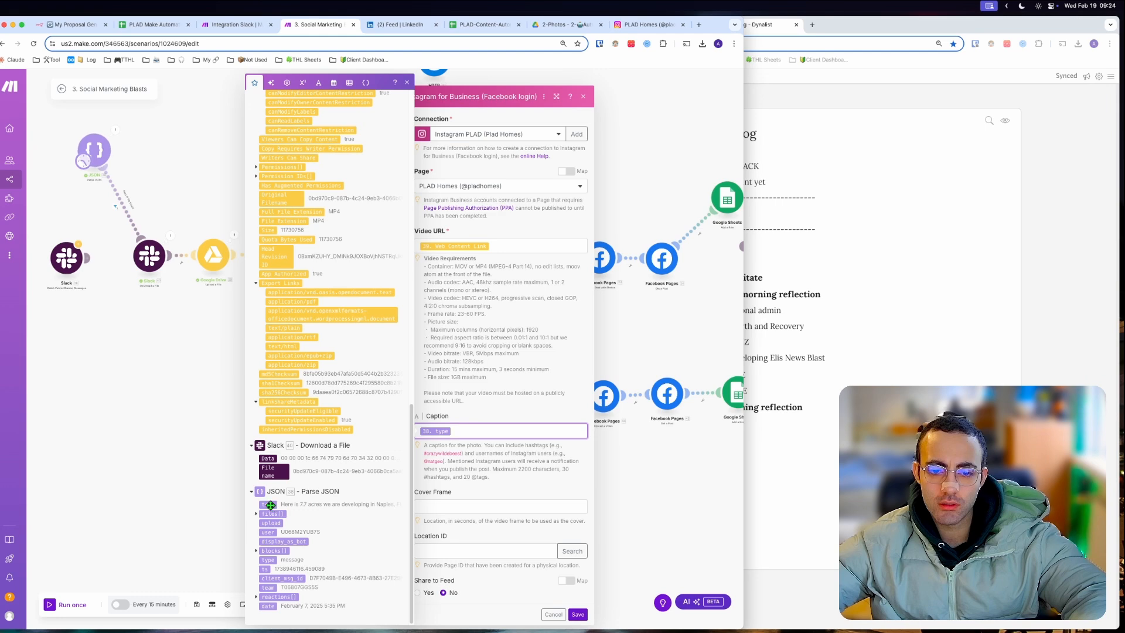
key(BackSpace)
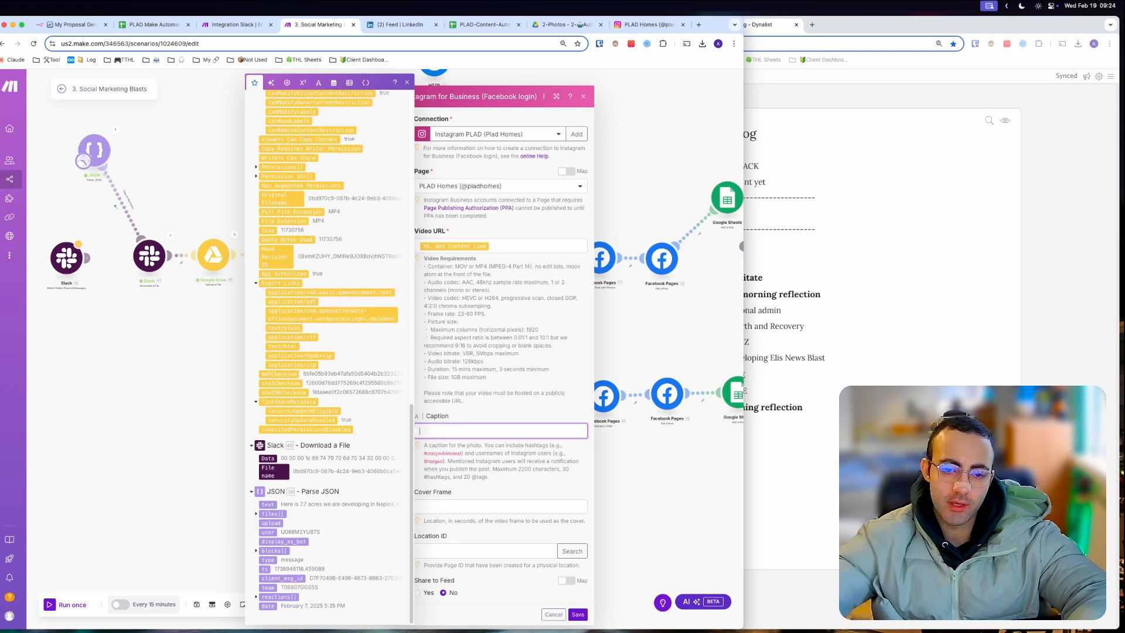
click(306, 502)
click(578, 614)
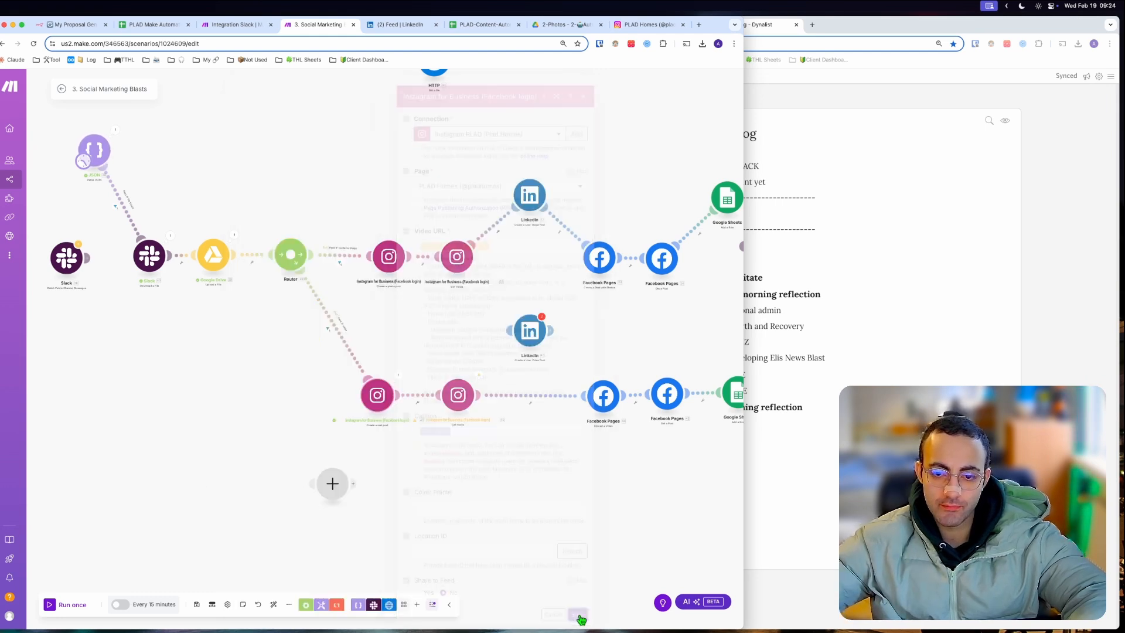
key(ctrl+s)
click(376, 397)
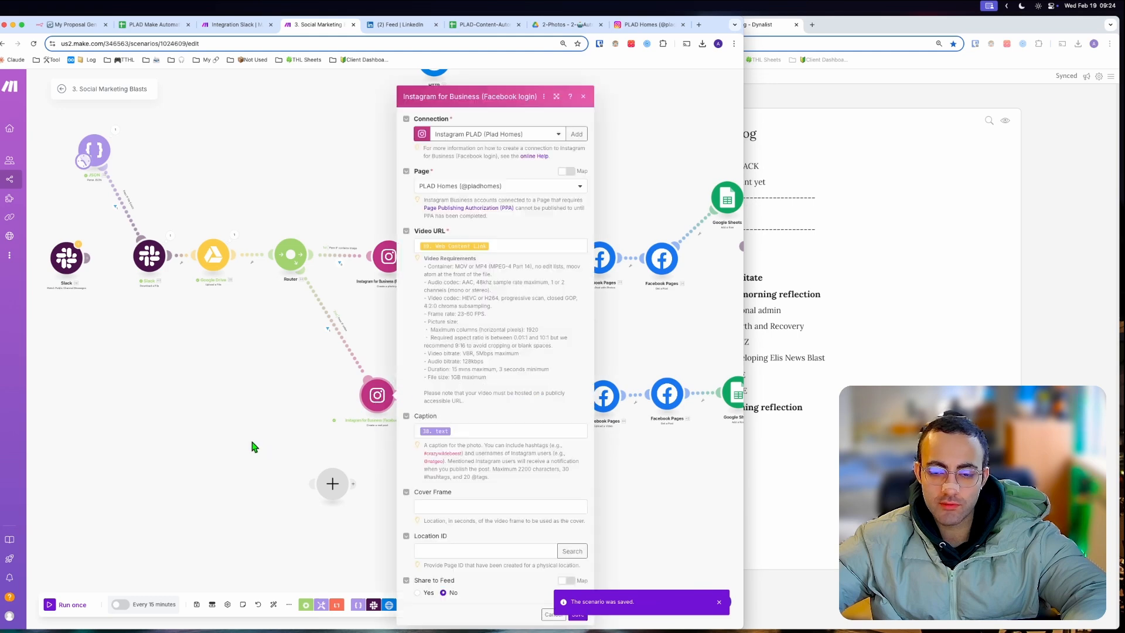
click(251, 447)
- Map the Parse JSON text value to the description of the video branch's Facebook Pages upload module and save the module
click(604, 396)
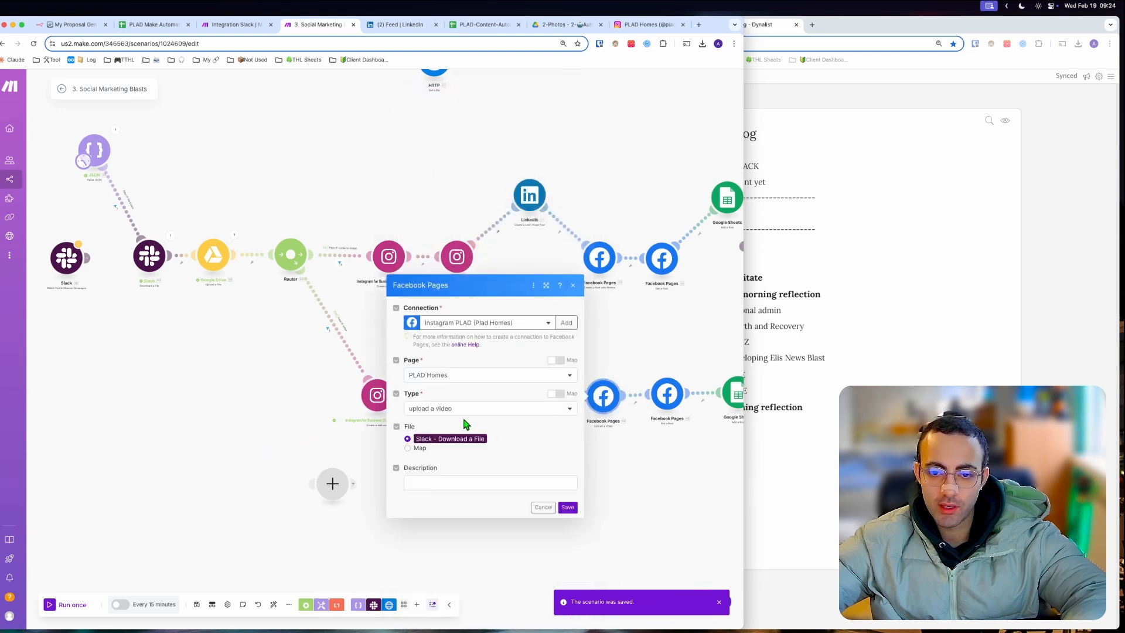
click(460, 483)
scroll(316, 351, down, 5)
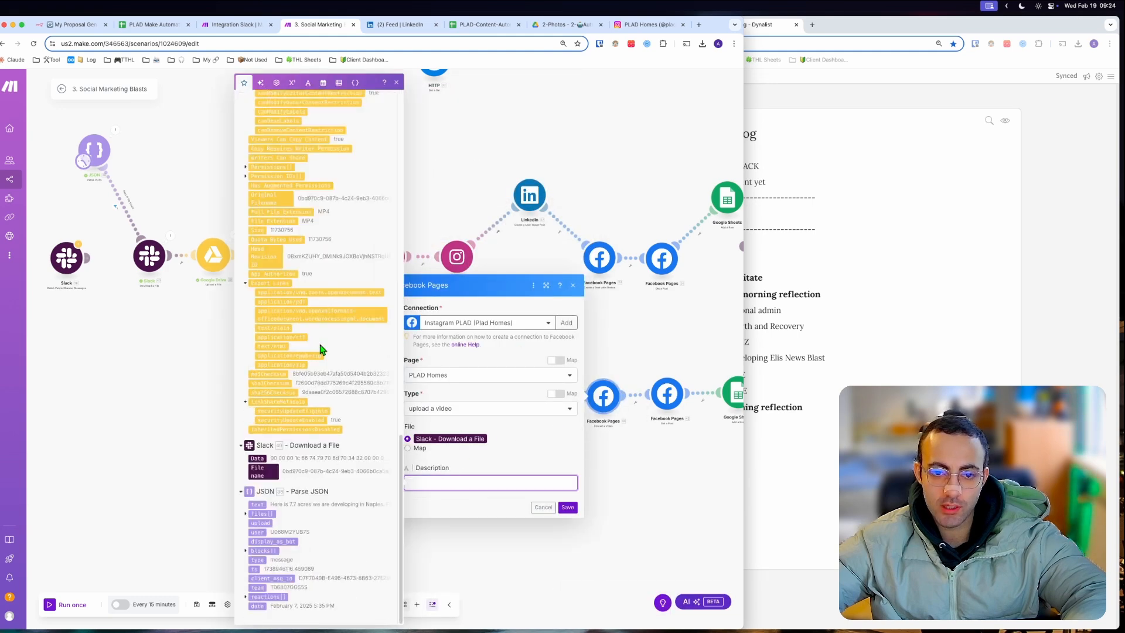
click(259, 504)
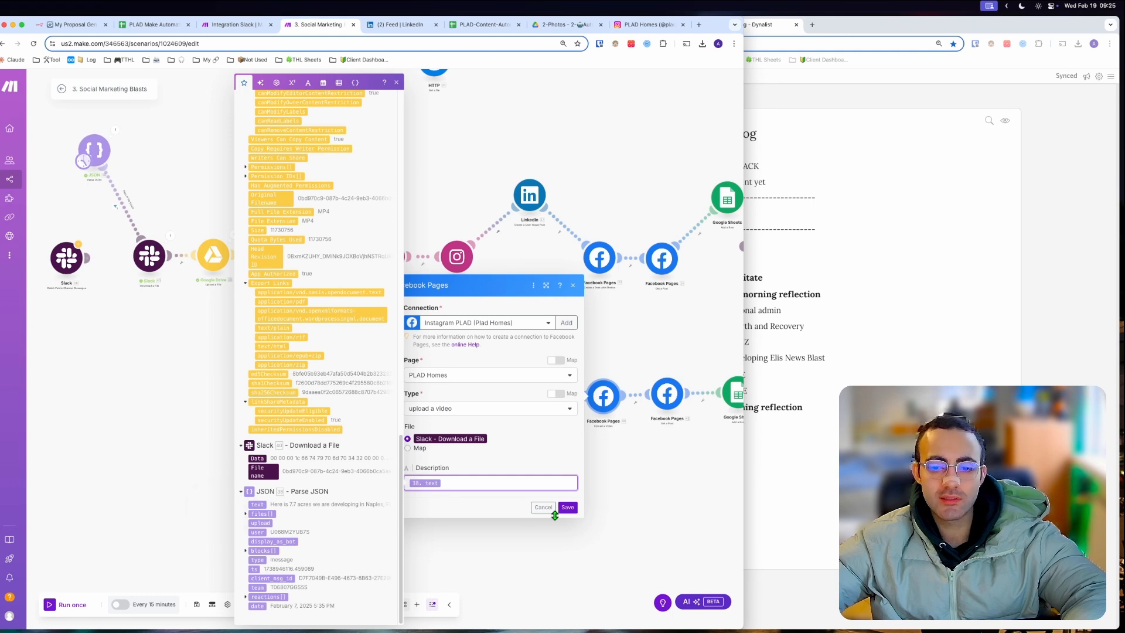
click(568, 508)
- Review the Google Sheets, Slack and second Facebook Pages modules at the end of the video branch, and save the scenario
drag(573, 512, 404, 480)
click(563, 382)
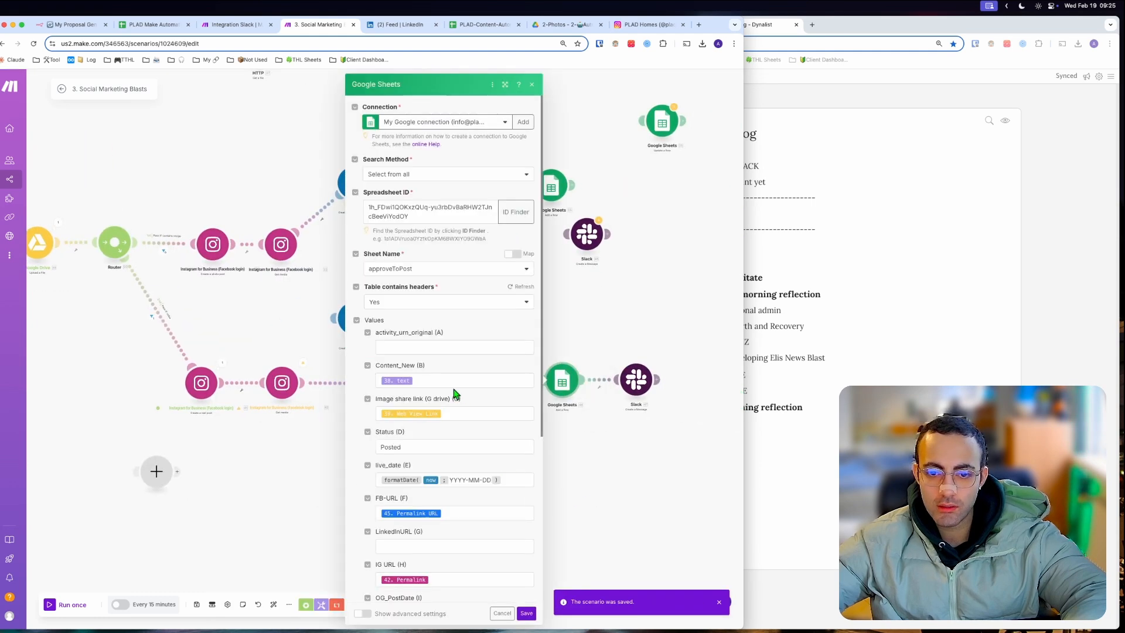
click(447, 380)
click(526, 614)
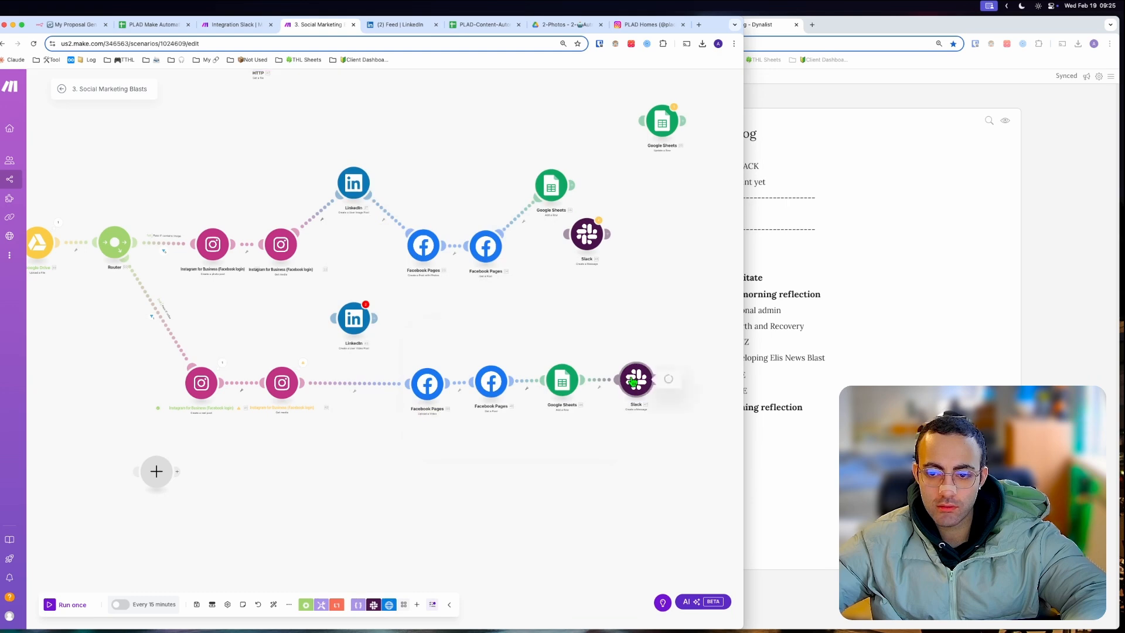
click(634, 381)
click(287, 456)
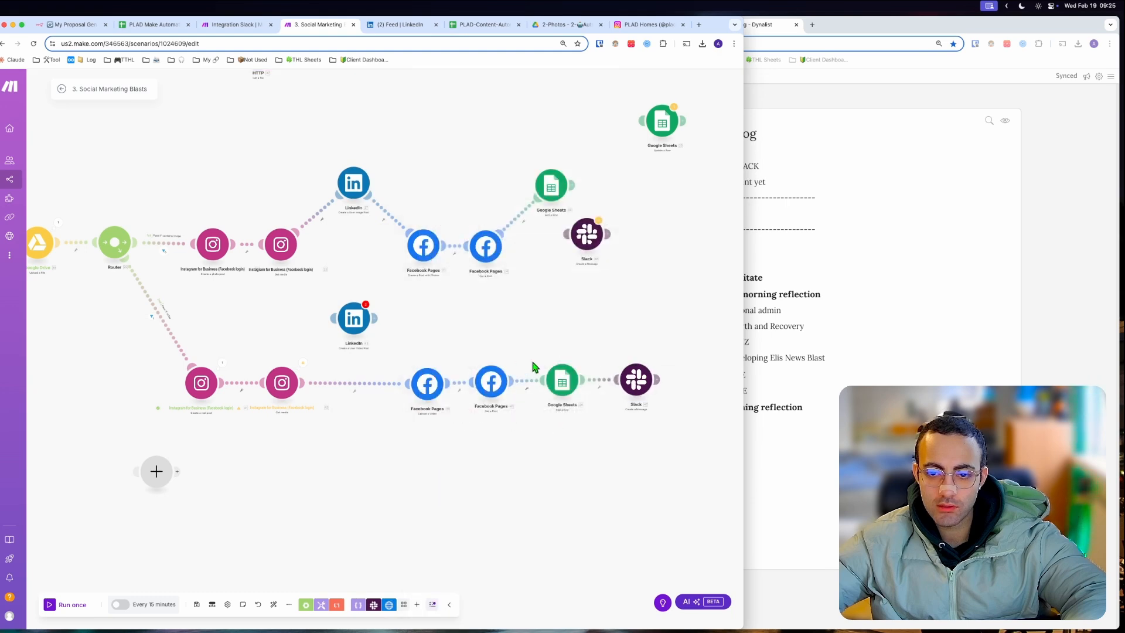
click(491, 382)
click(331, 457)
key(super+s)
scroll(297, 462, left, 10)
scroll(297, 462, up, 4)
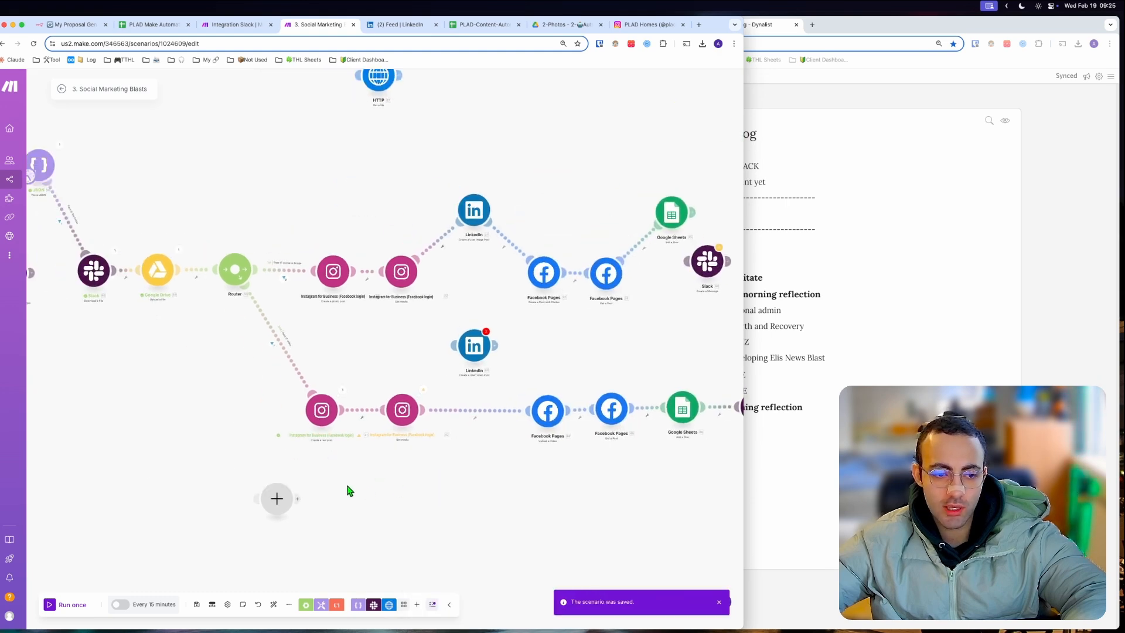
- Glance at the pladhomes reels page, return to the scenario, run it once, and stop the run while the Google Drive upload is processing
click(647, 25)
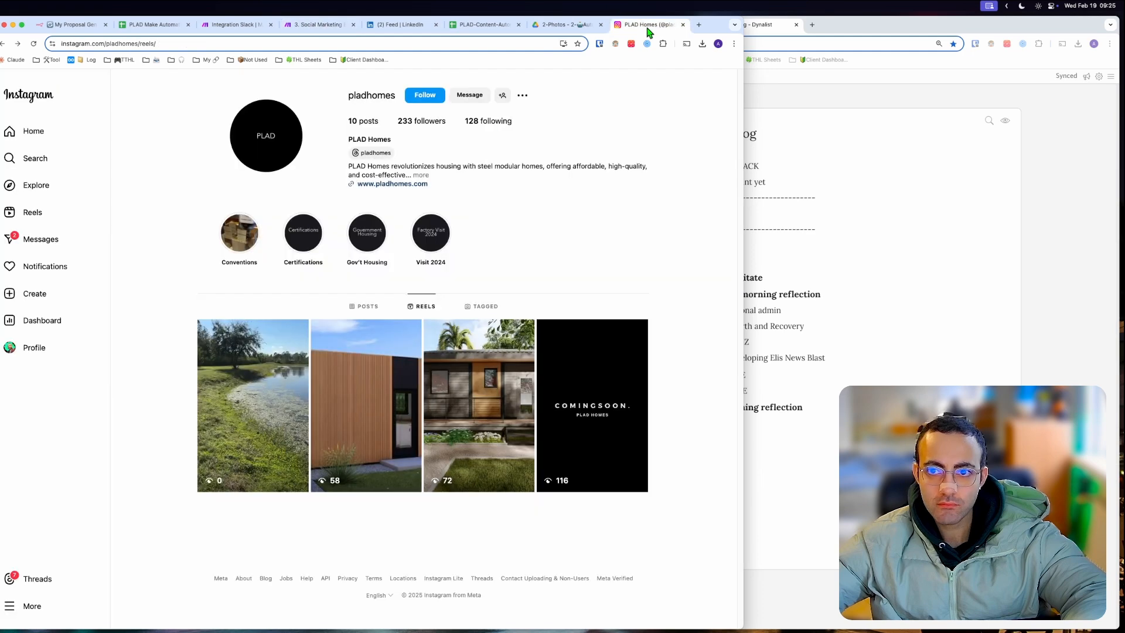
click(319, 24)
scroll(275, 431, right, 3)
scroll(276, 431, right, 2)
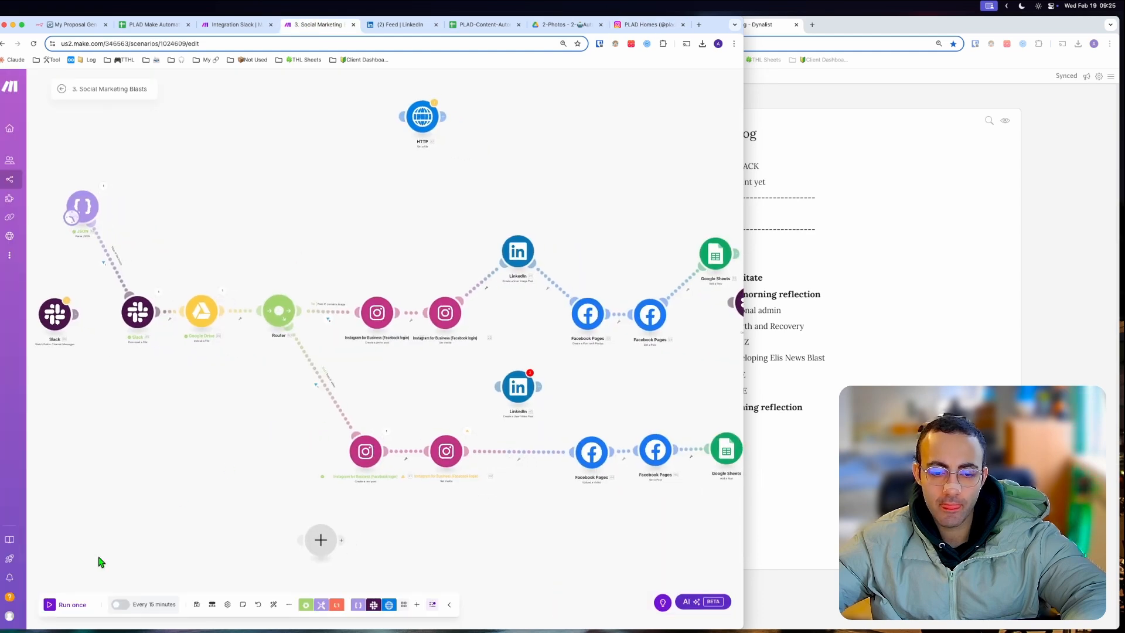
click(70, 607)
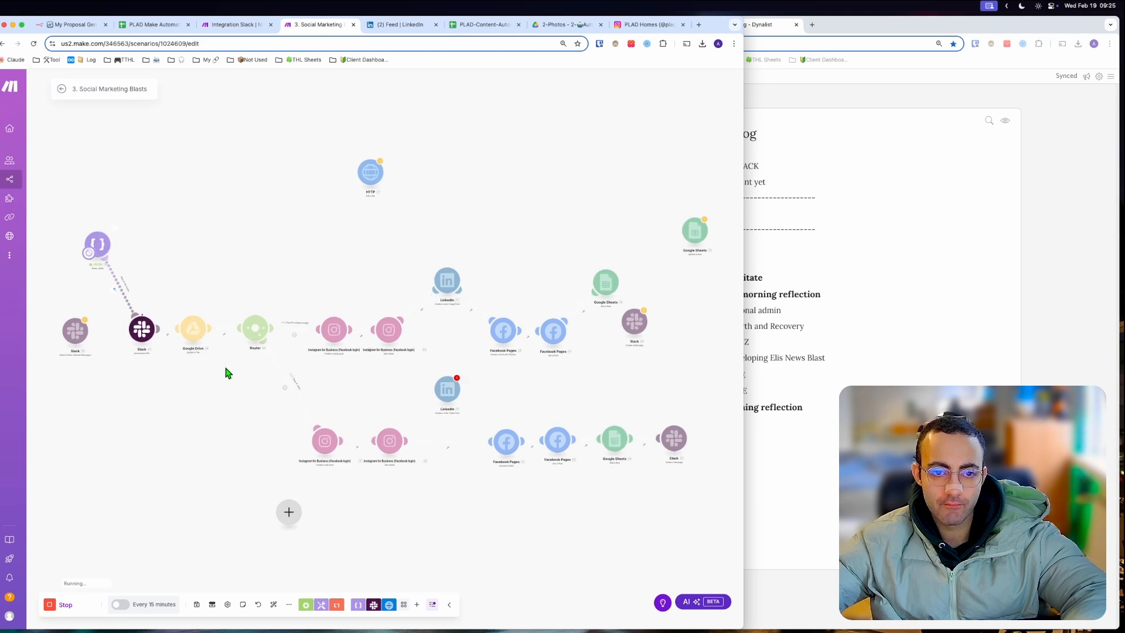
scroll(156, 299, up, 5)
scroll(276, 439, down, 2)
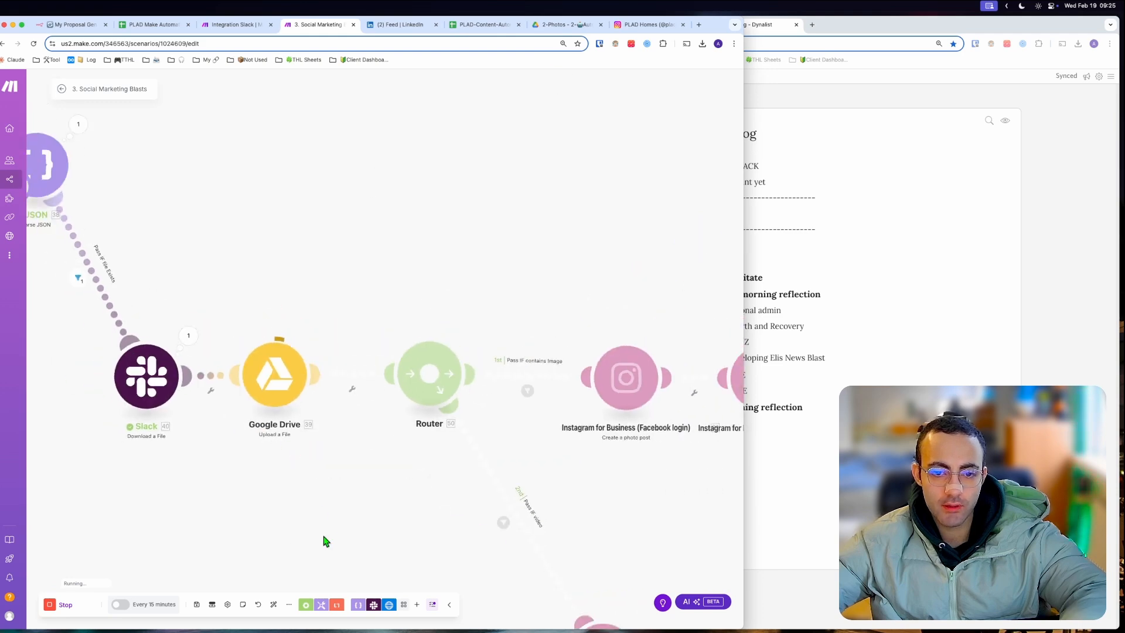
scroll(346, 539, down, 2)
drag(361, 543, 283, 368)
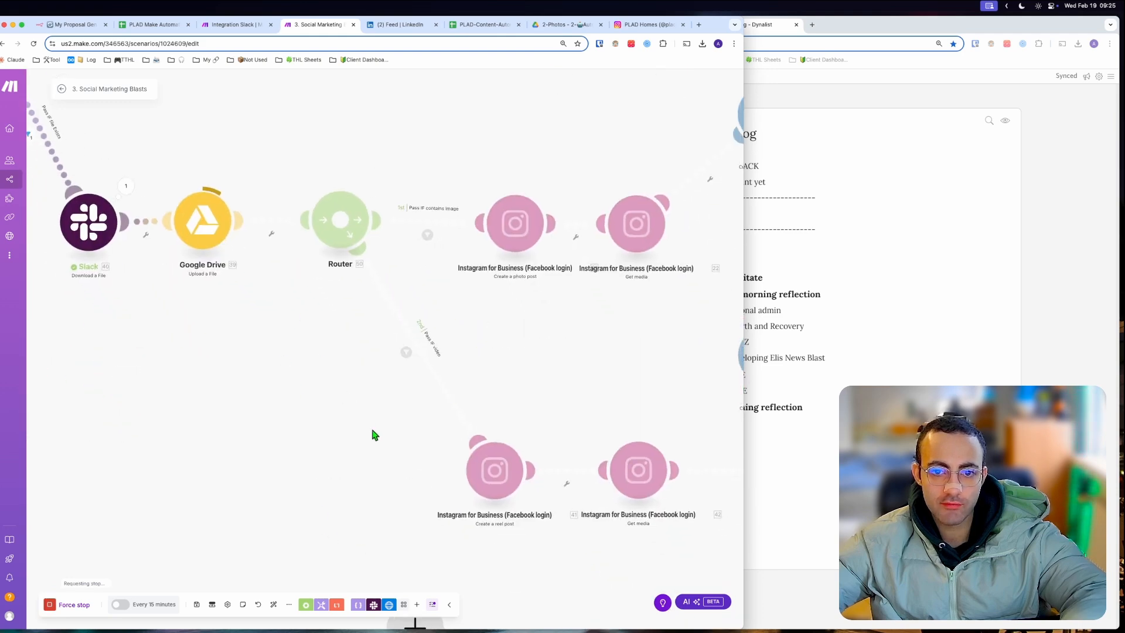
drag(381, 446, 339, 409)
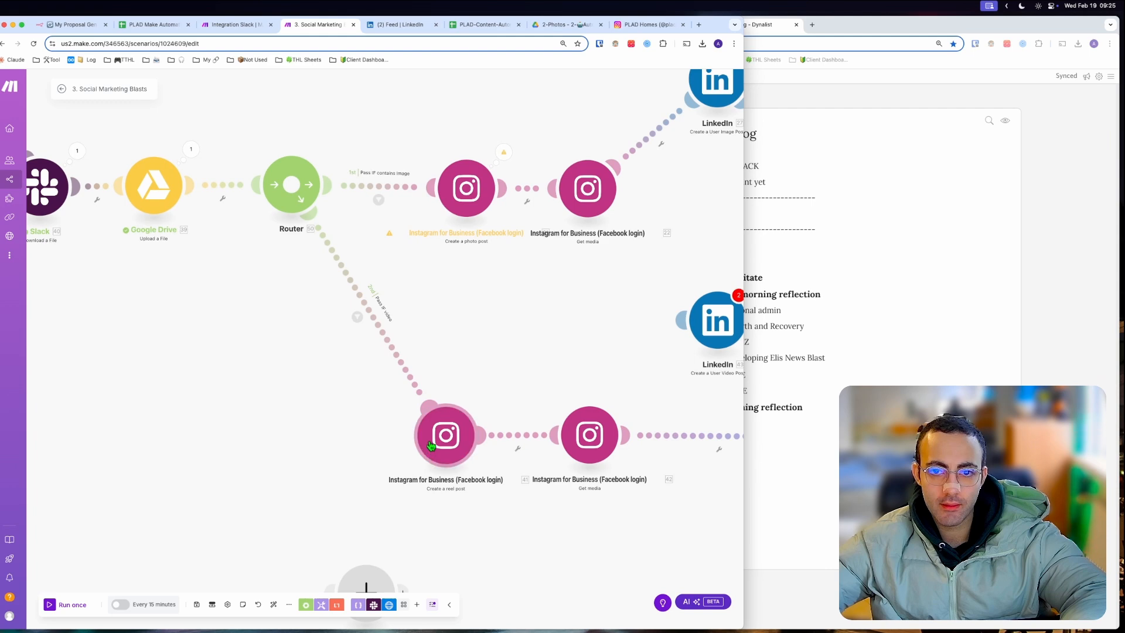
- Examine the image route's filter condition and the Google Drive upload's output without changing either
drag(176, 323, 211, 392)
click(424, 255)
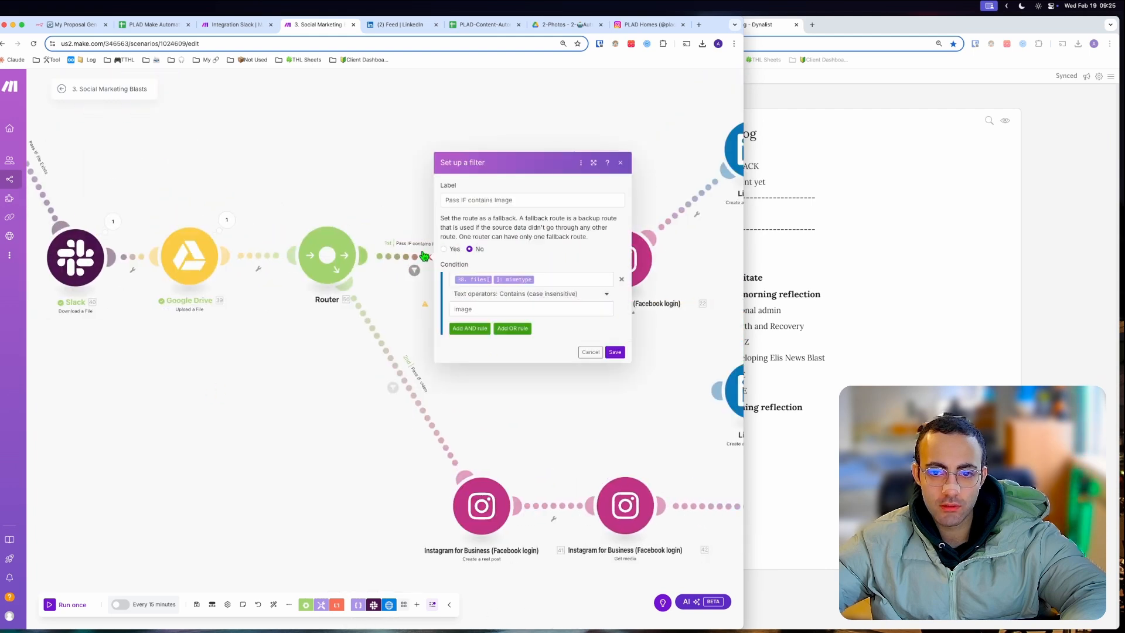
click(272, 234)
click(229, 220)
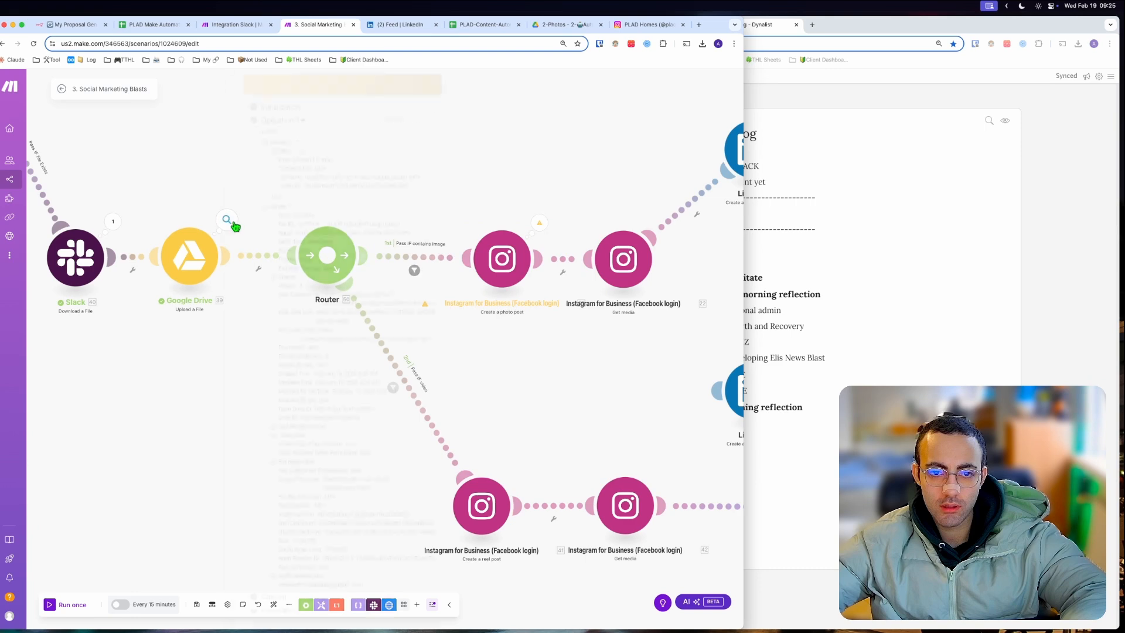
click(146, 166)
click(410, 257)
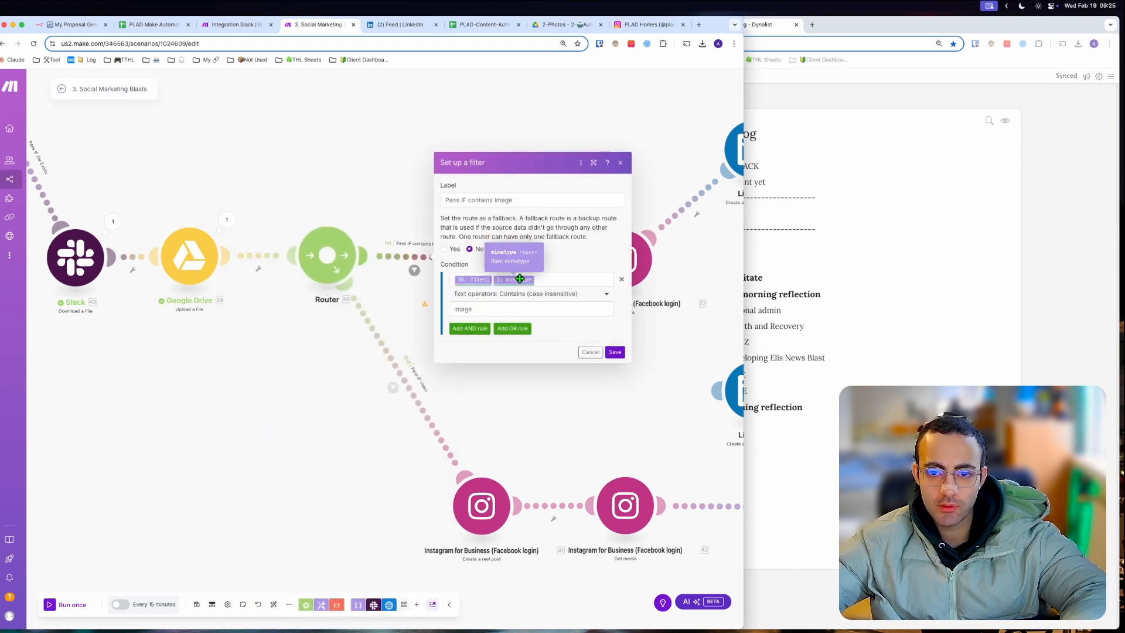
click(334, 381)
click(437, 267)
click(209, 389)
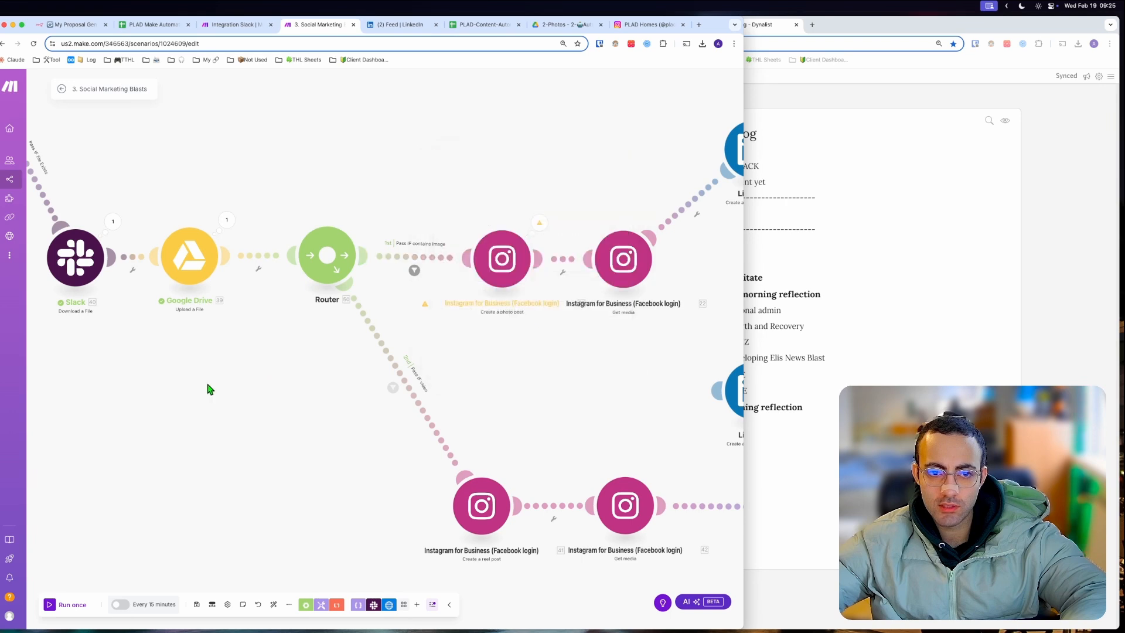
- Examine the file's mimetype in the Parse JSON output and compare it with the image filter's condition and the Google Drive output
drag(208, 389, 328, 436)
click(134, 108)
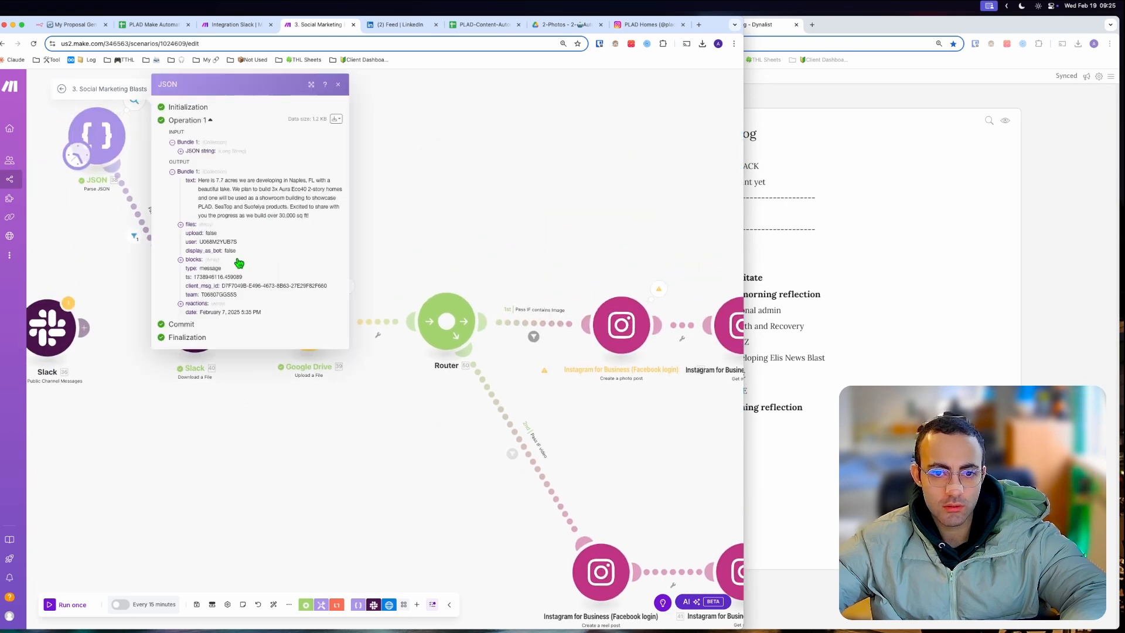
click(193, 224)
click(203, 233)
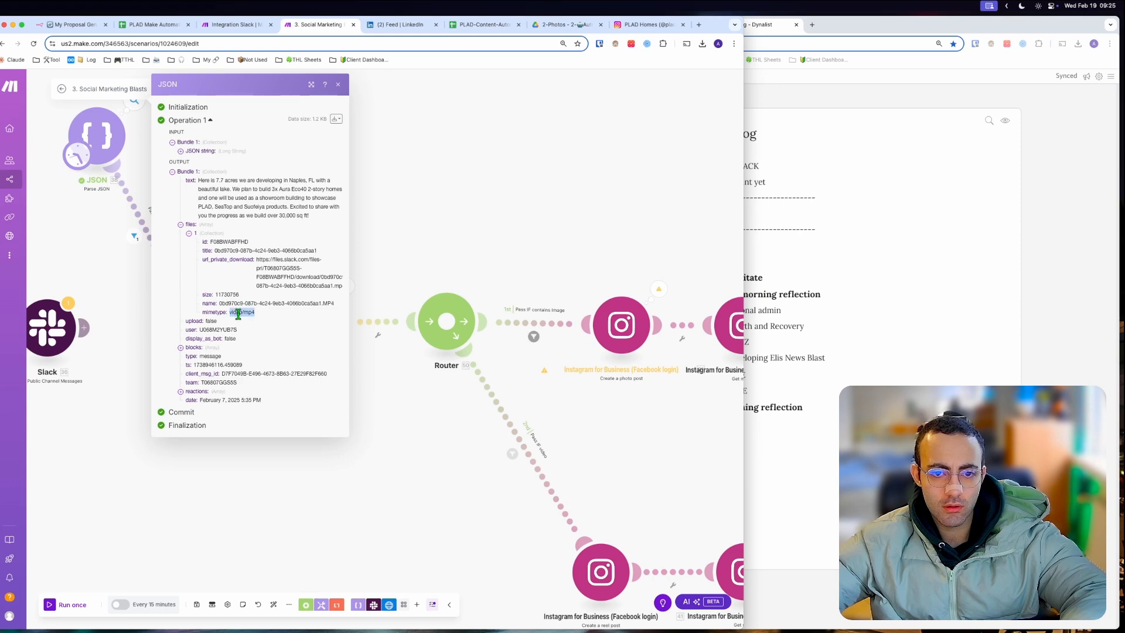
click(374, 396)
click(544, 325)
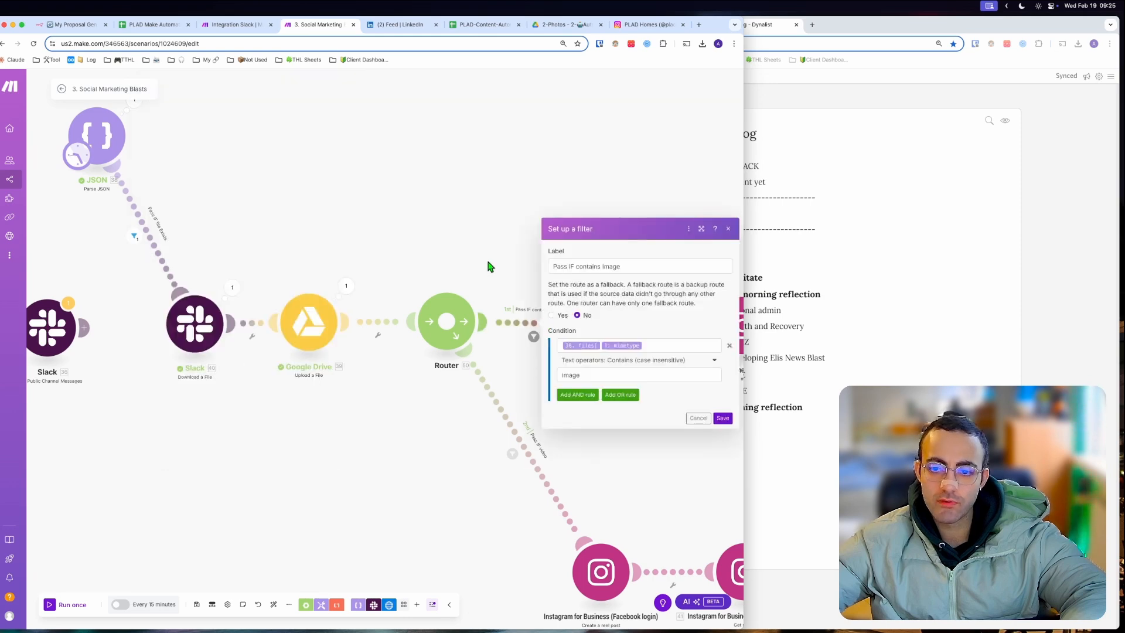
click(488, 262)
click(346, 287)
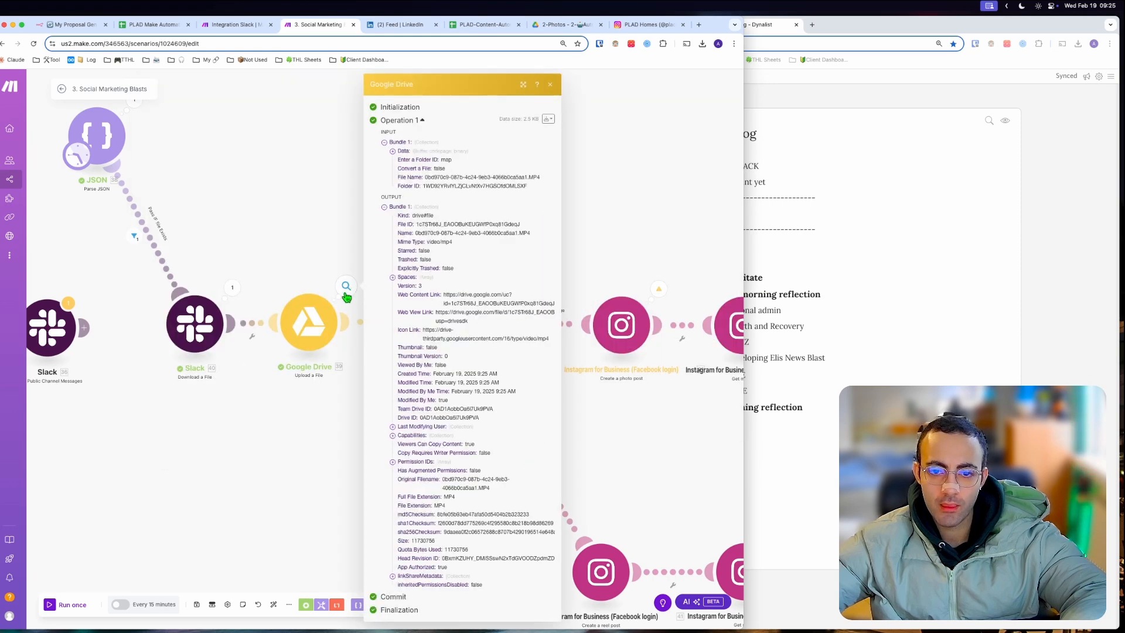
click(296, 258)
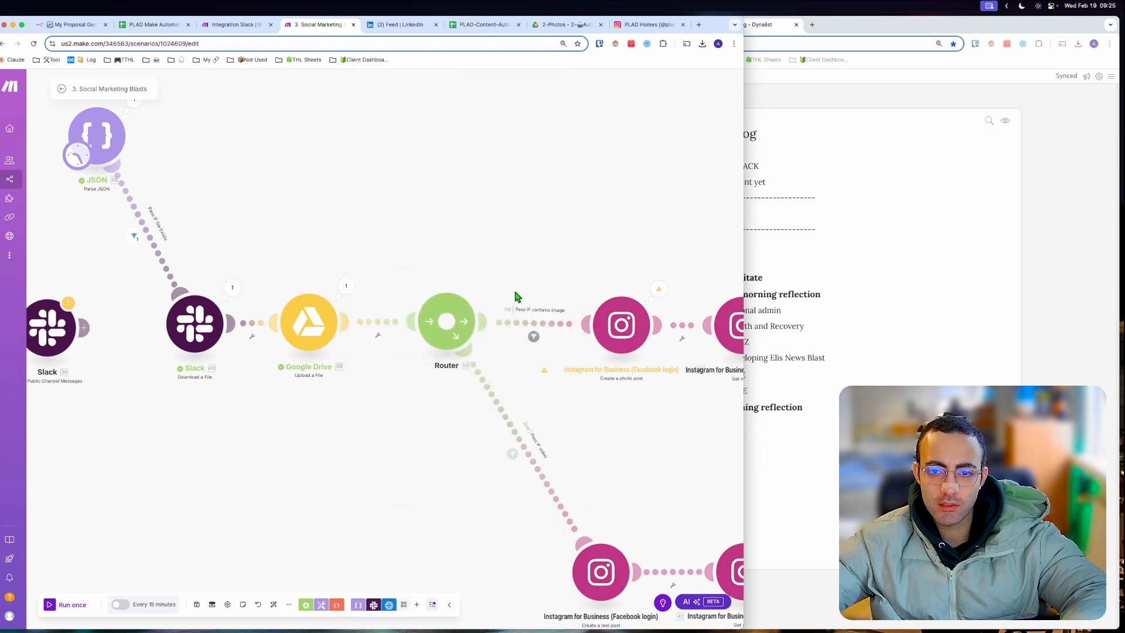
- Replace the image route filter's condition field with the Google Drive upload's Mime Type and save the filter
click(584, 321)
click(674, 344)
key(BackSpace)
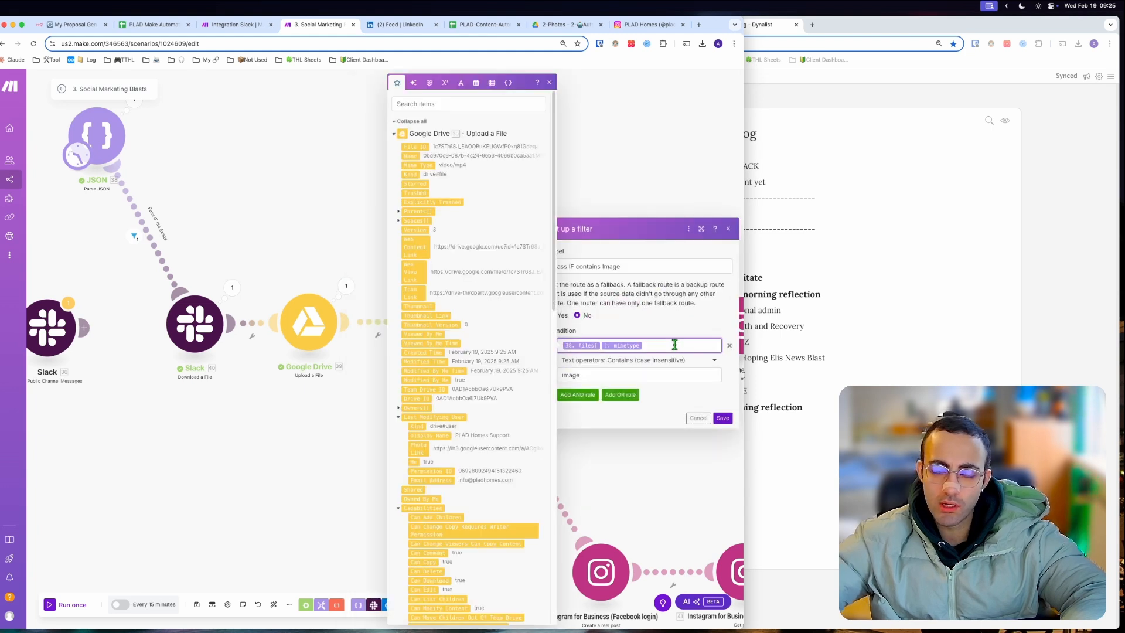
click(418, 165)
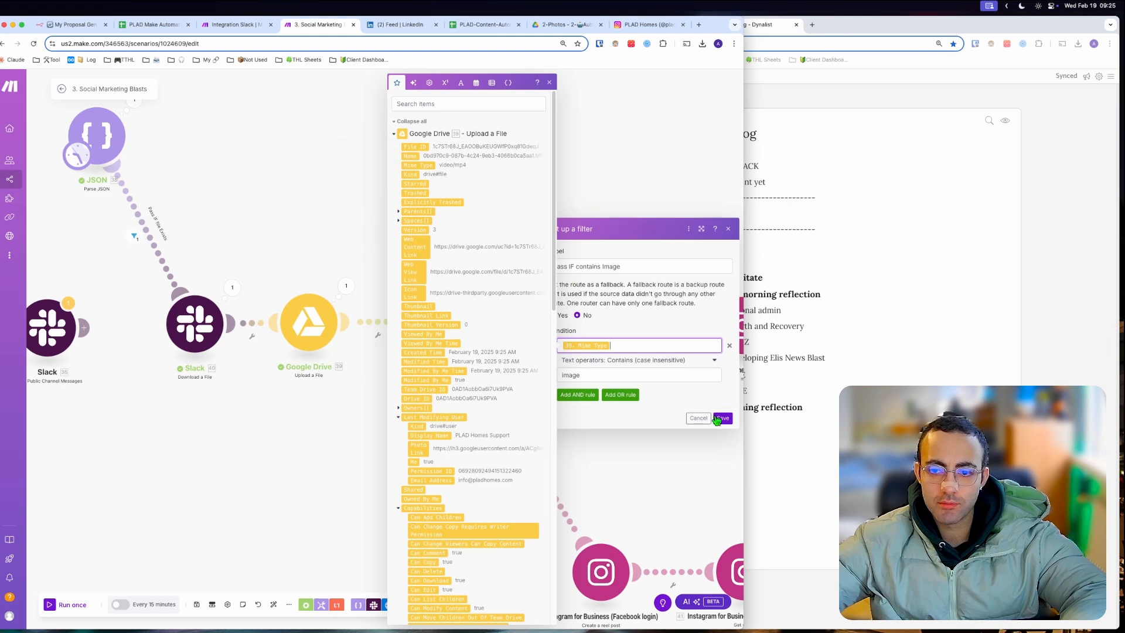
click(723, 418)
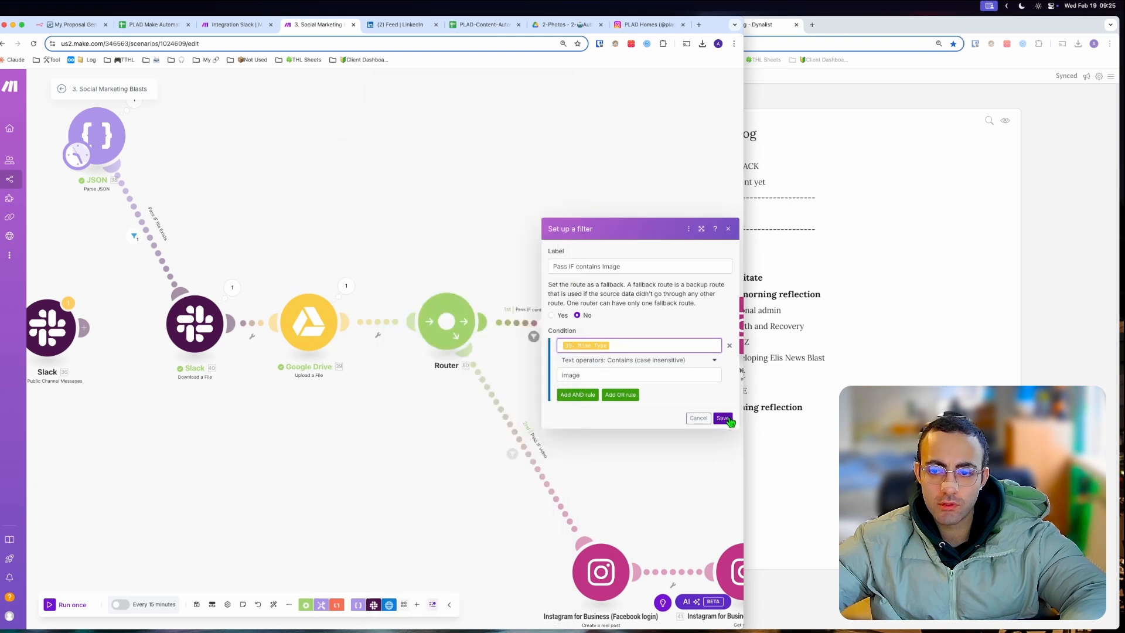
- Replace the "Pass IF video" filter's condition field with the Google Drive upload's Mime Type and save the filter
click(530, 444)
click(661, 471)
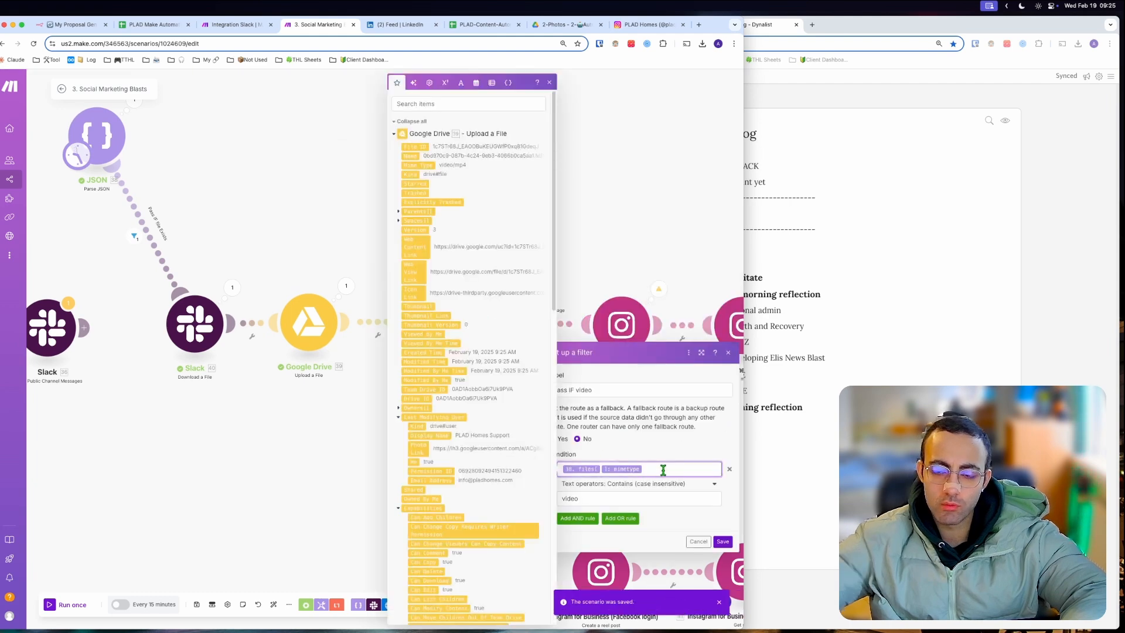
key(BackSpace)
key(BackSpace)
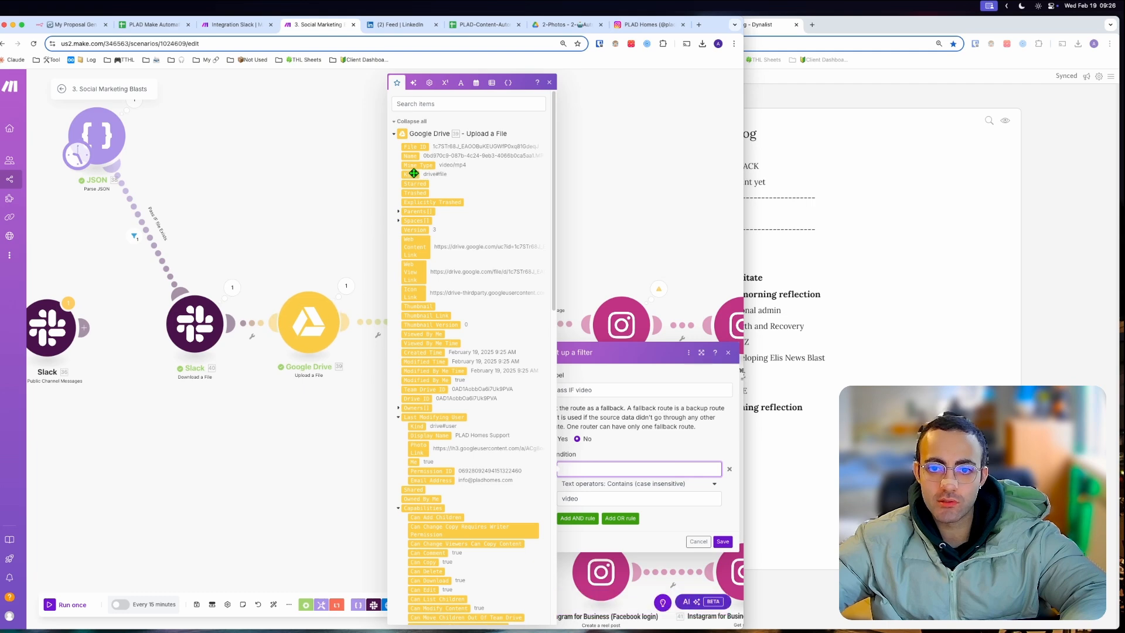
click(421, 164)
click(722, 543)
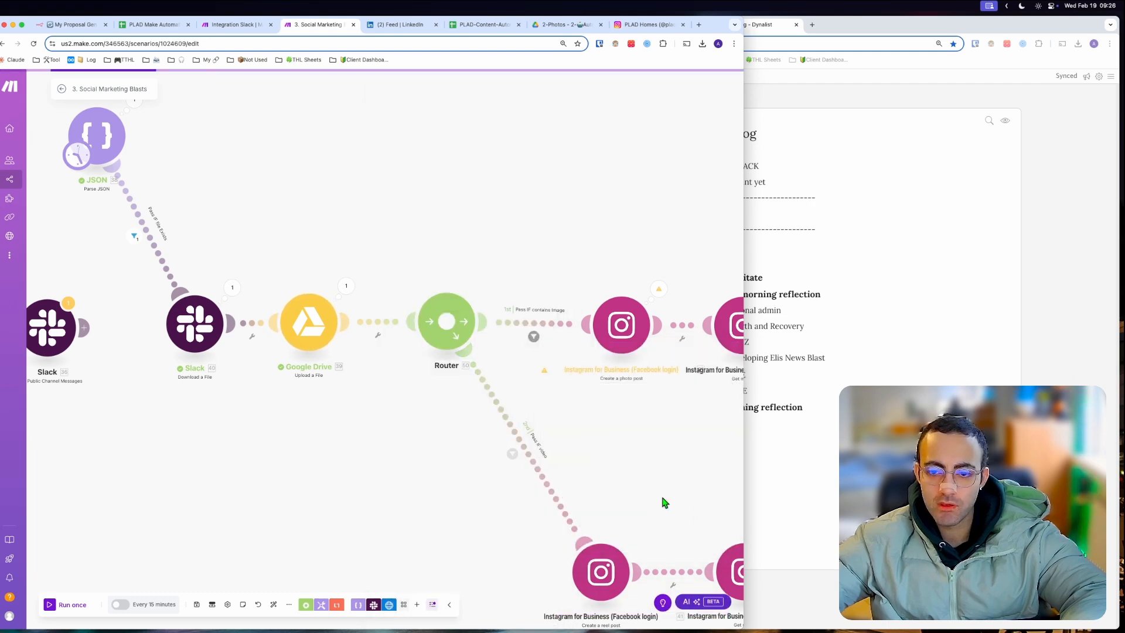
- Examine the last run's error details on the image route's Instagram Create a photo post module
click(519, 304)
click(520, 304)
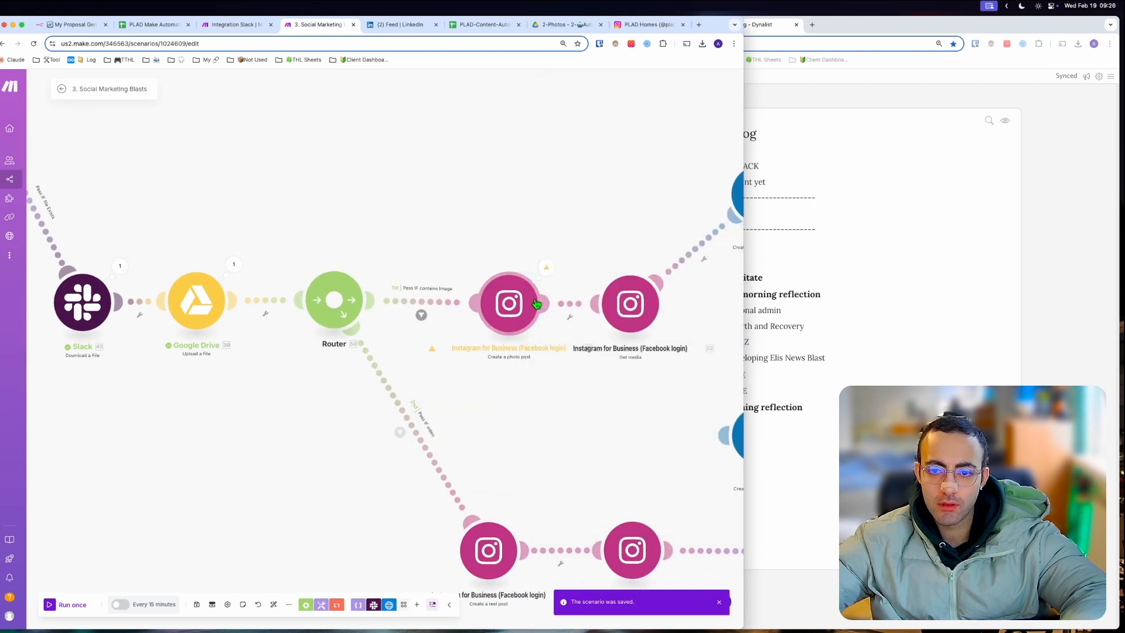
click(549, 274)
triple_click(637, 257)
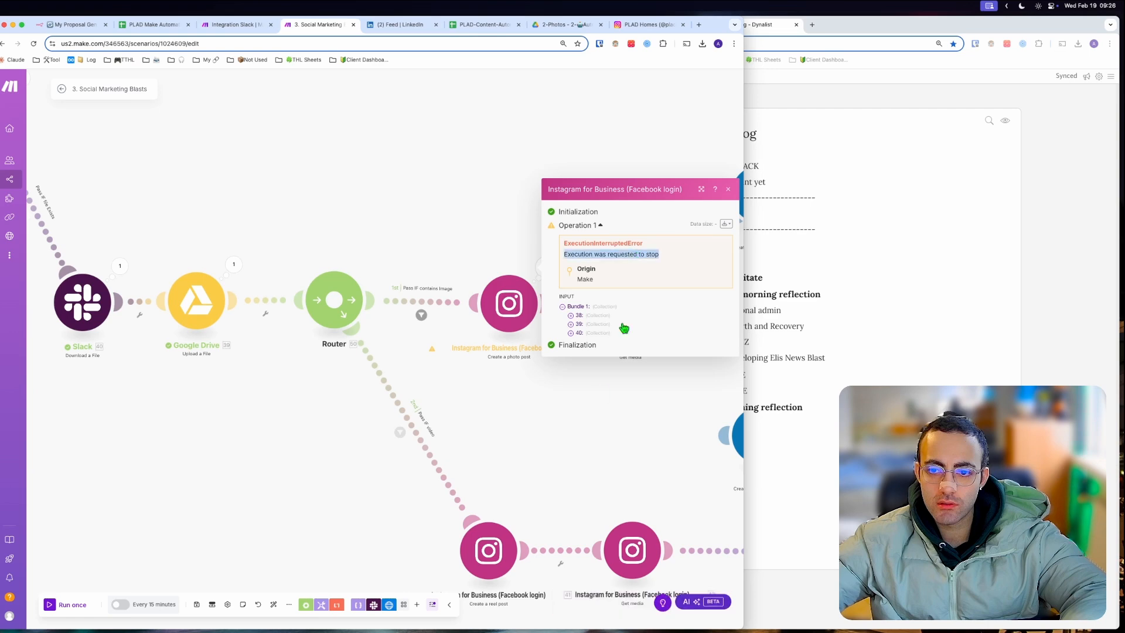
click(545, 451)
- Run the scenario once and follow the file from the Google Drive upload through the router
drag(546, 450, 479, 431)
scroll(480, 425, down, 3)
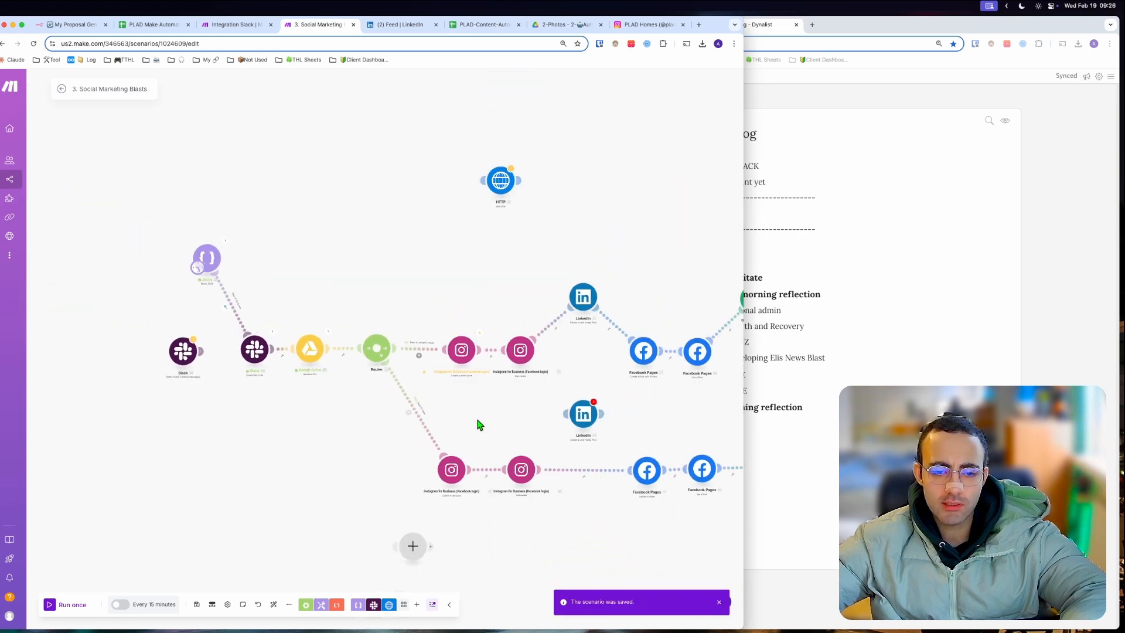
scroll(426, 435, up, 1)
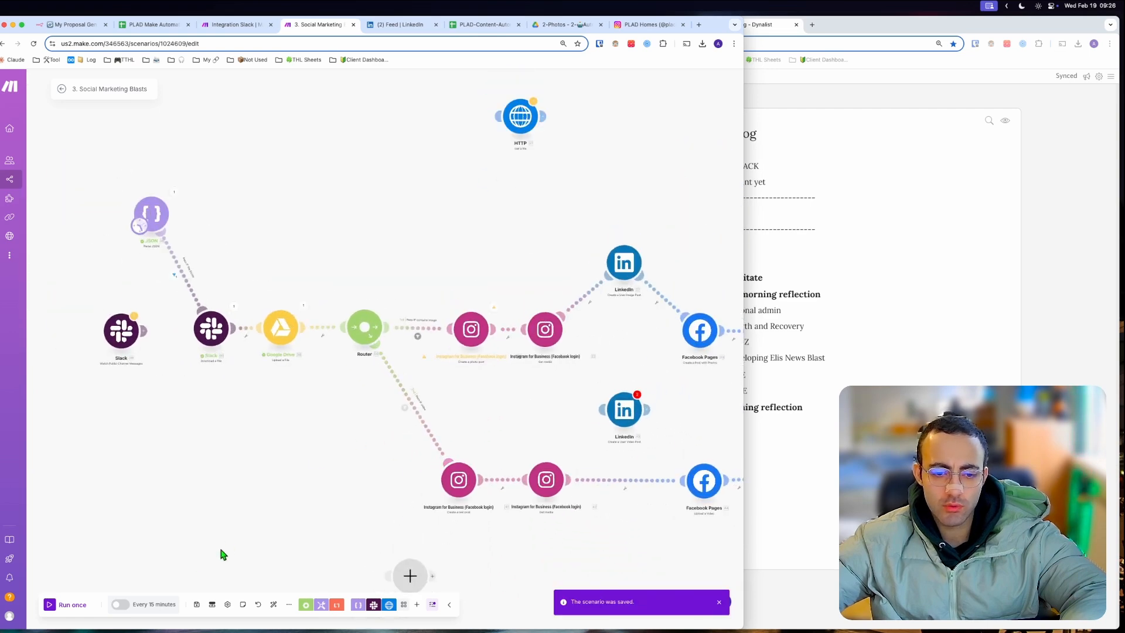
click(83, 606)
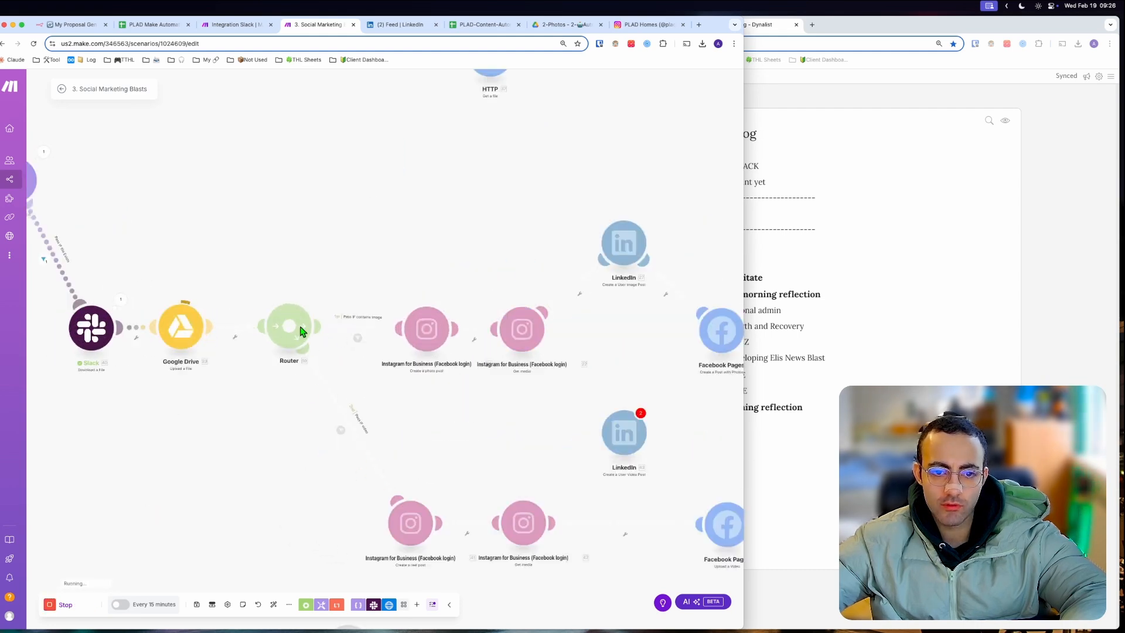
click(557, 26)
click(330, 30)
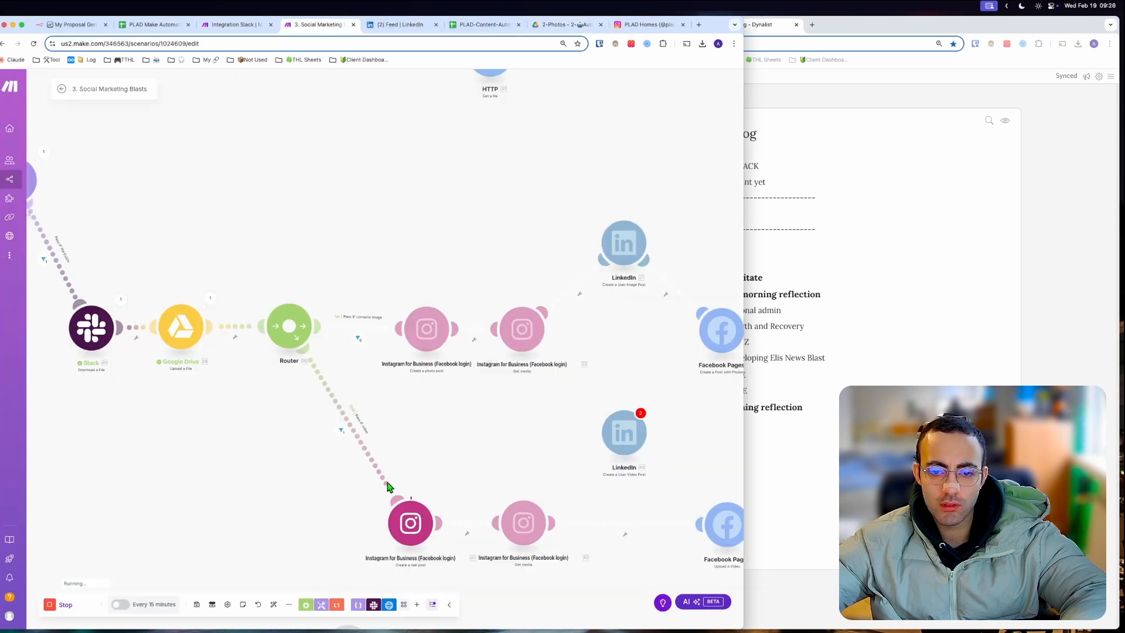
- Move two duplicate MP4 video files in Google Drive's 2-Photos folder to the trash
click(533, 27)
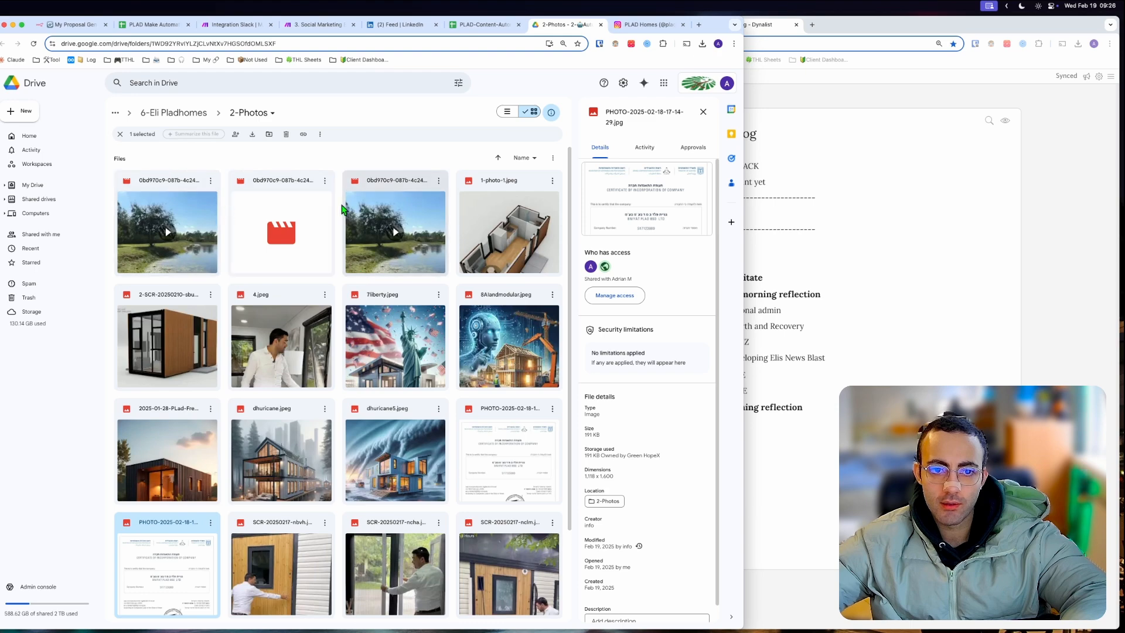
click(215, 182)
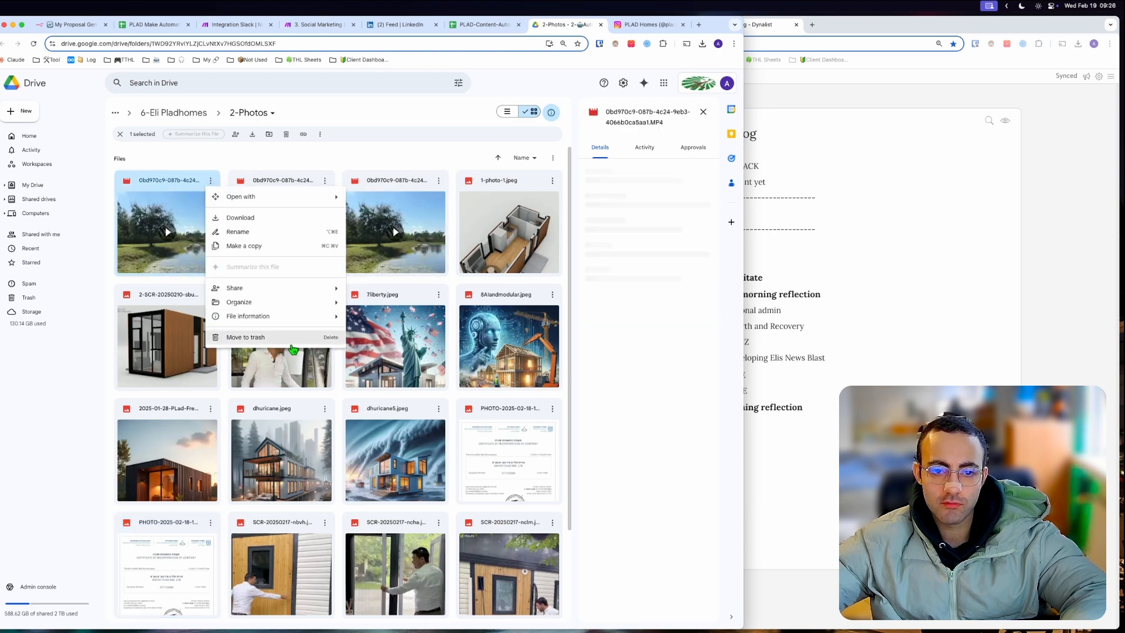
click(276, 339)
click(399, 376)
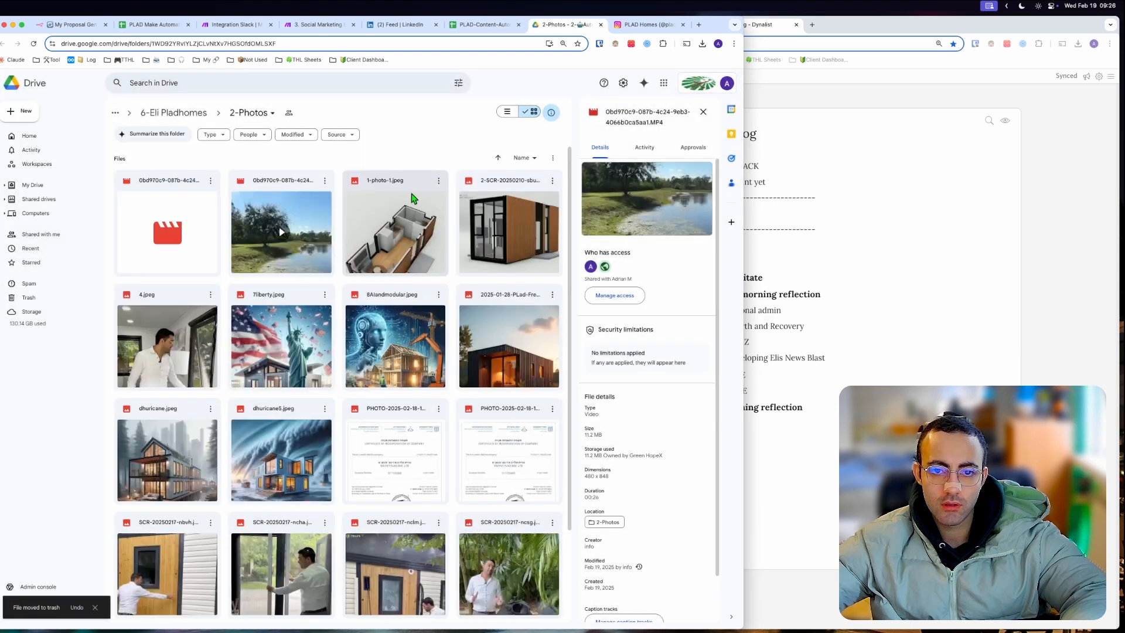
click(325, 181)
click(359, 337)
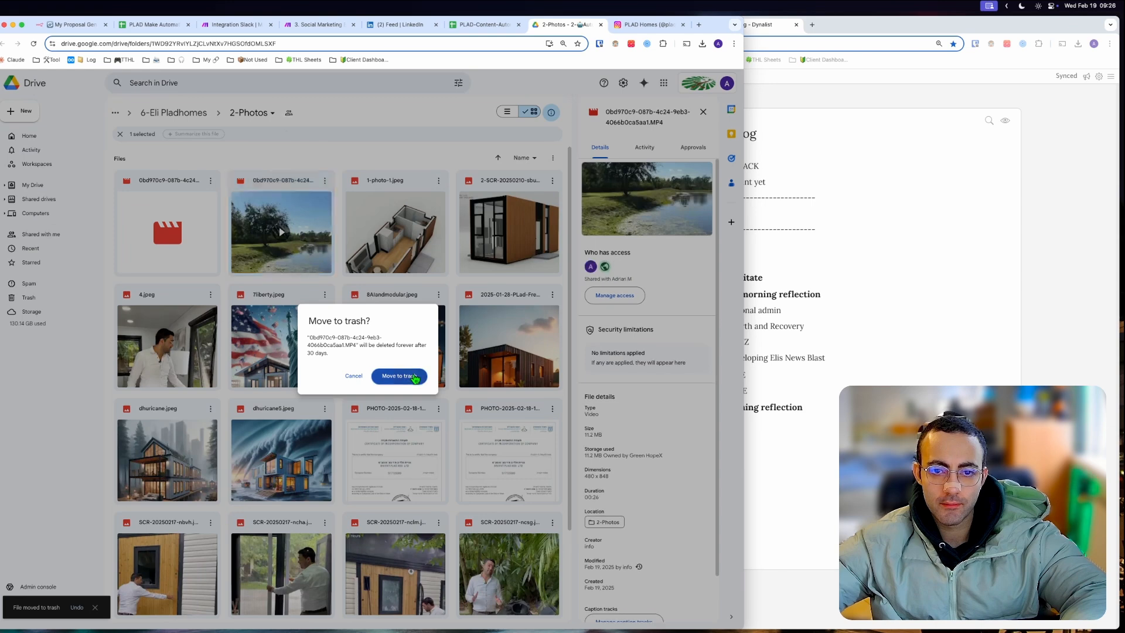
click(399, 376)
- Return to the running scenario and monitor the Instagram Create a reel post and Get media modules on the video route
click(316, 25)
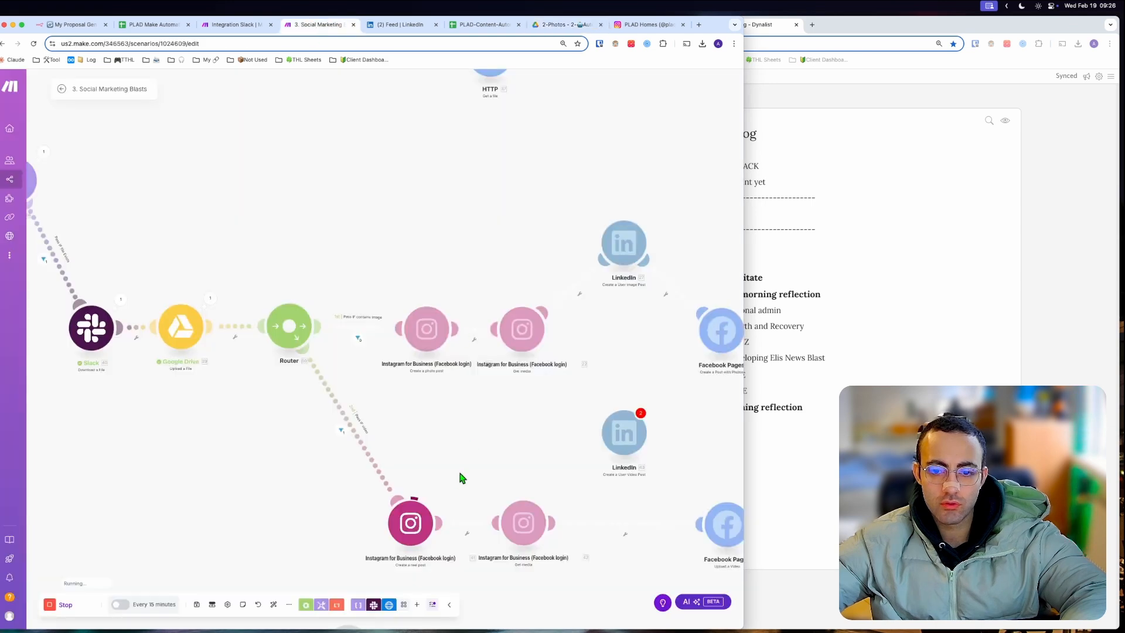
scroll(495, 550, down, 5)
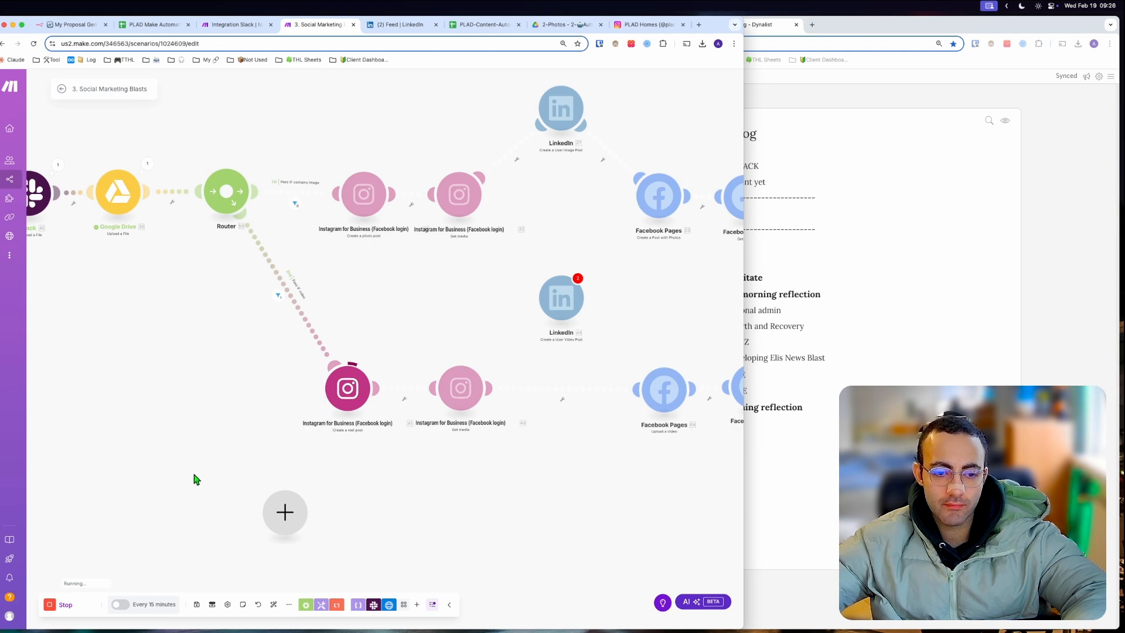
click(757, 252)
click(464, 450)
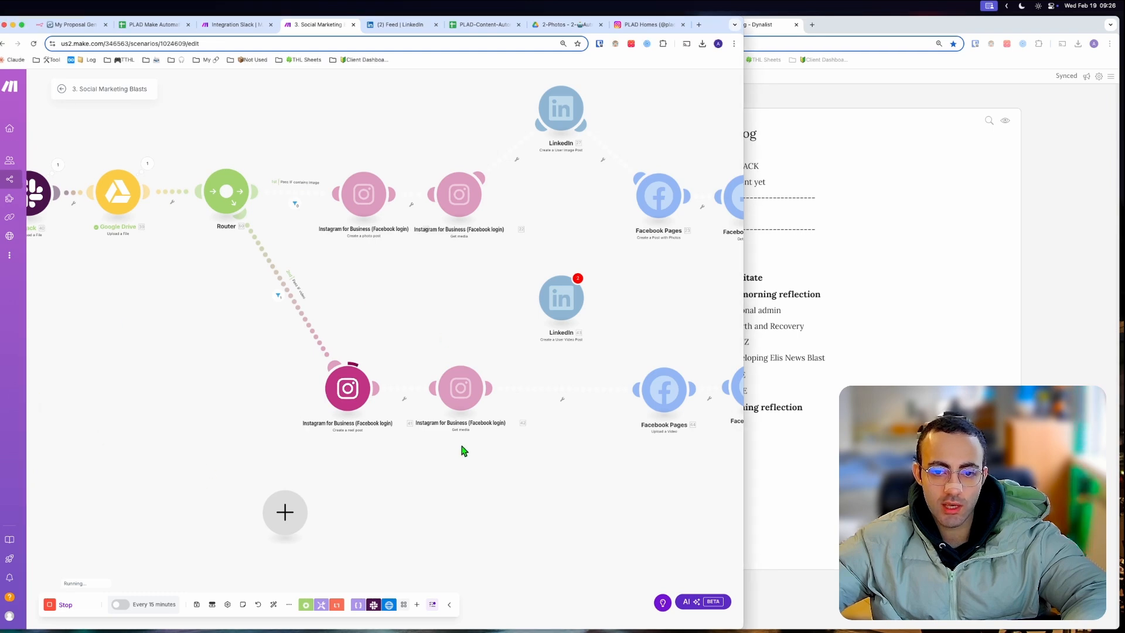
scroll(293, 273, up, 5)
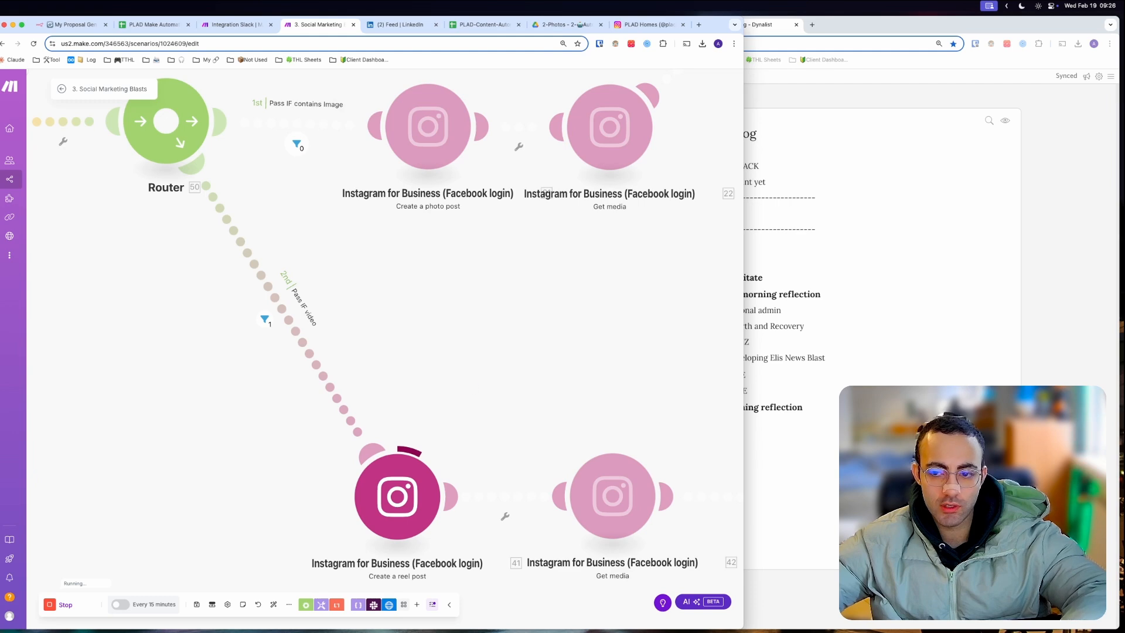
click(868, 410)
click(329, 26)
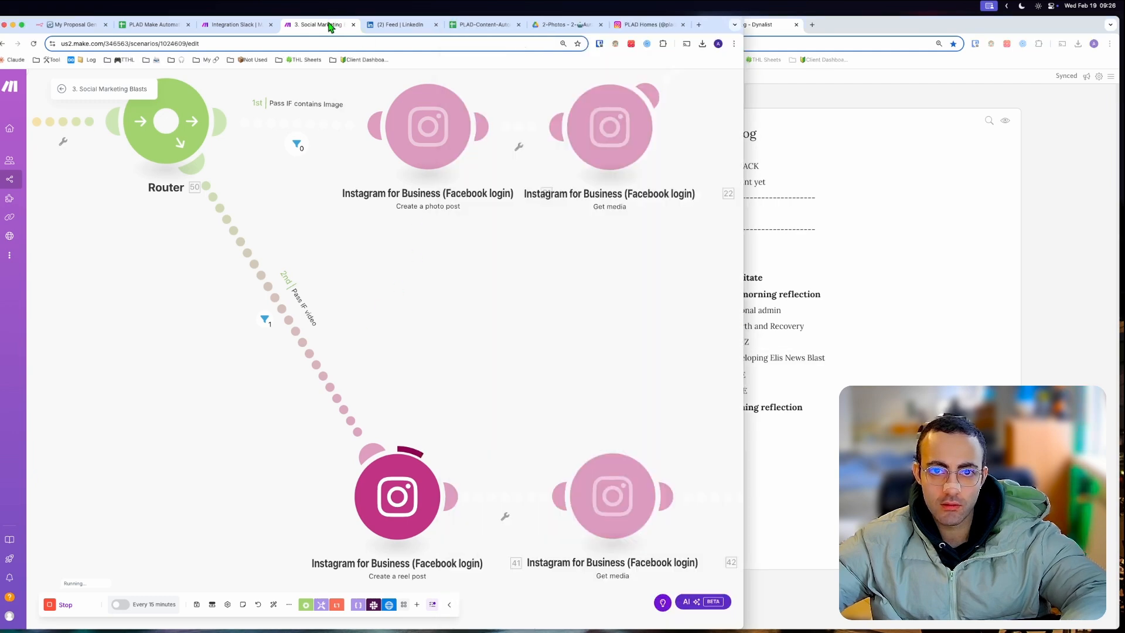
key(ctrl+a)
mouse_move(914, 332)
mouse_down()
mouse_move(730, 382)
mouse_move(423, 437)
mouse_move(637, 483)
mouse_up()
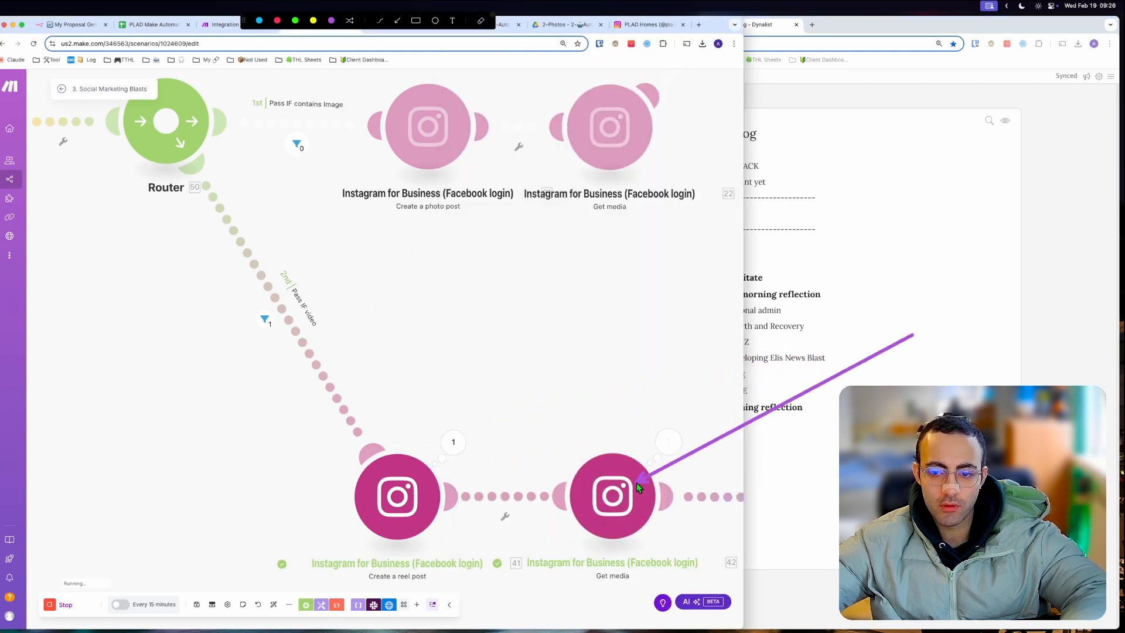
key(Escape)
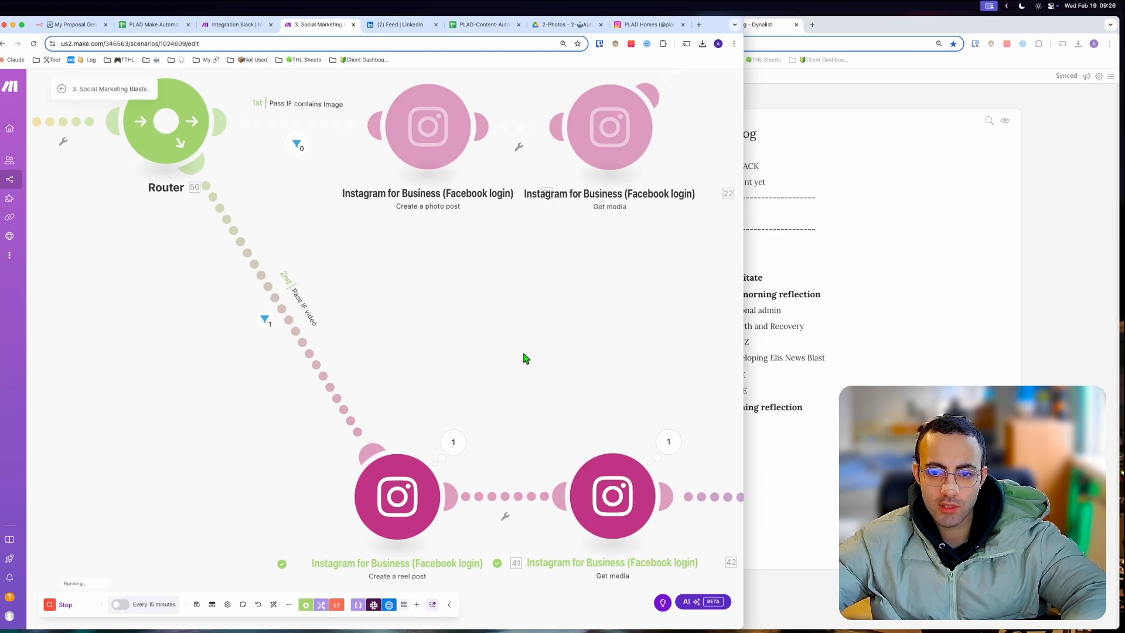
- Follow the run along the video route to the Facebook Pages Upload a Video module and the modules after it
drag(523, 354, 260, 308)
scroll(450, 391, down, 4)
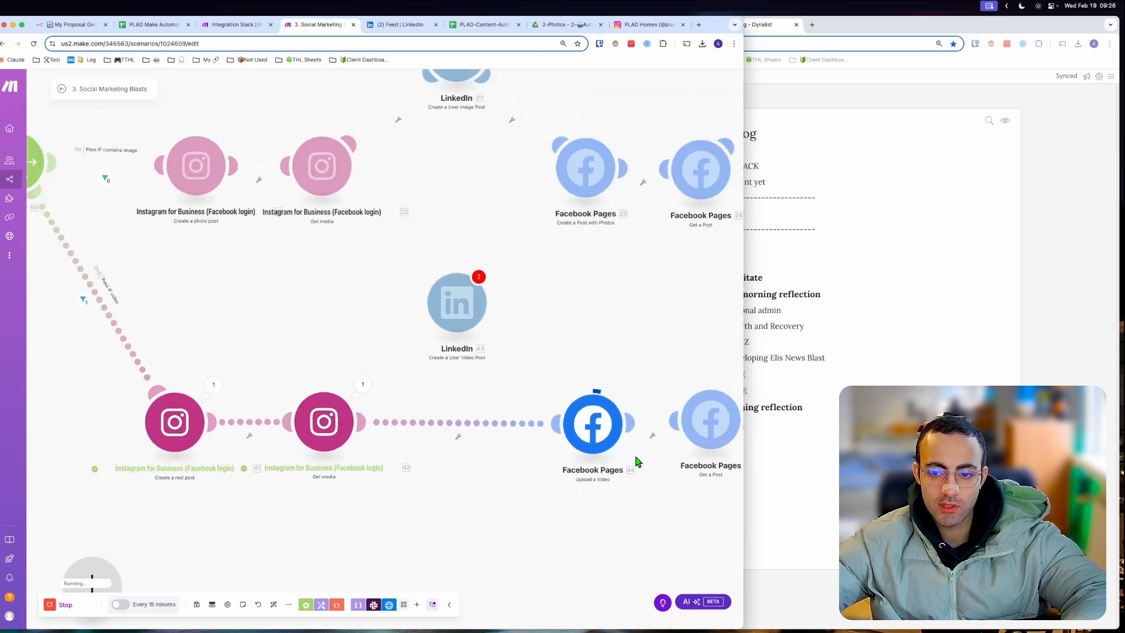
drag(589, 530, 452, 502)
scroll(449, 503, down, 2)
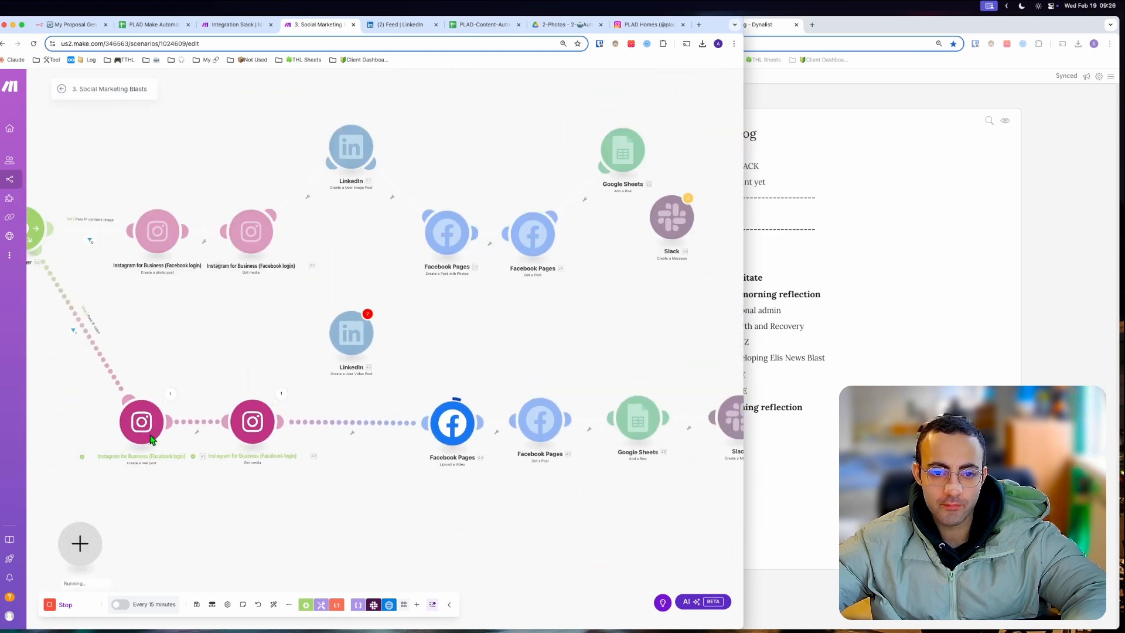
scroll(478, 483, down, 2)
drag(570, 500, 490, 490)
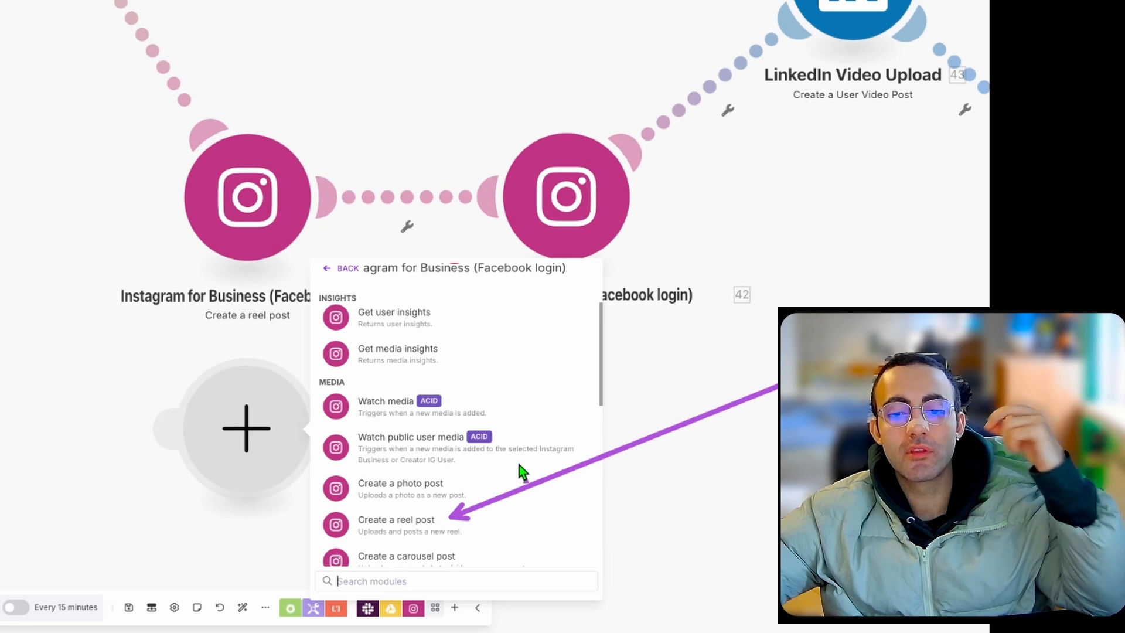
- Add an empty module below the Facebook Pages upload, search for "fac", and review the Facebook Pages post and video actions
key(Escape)
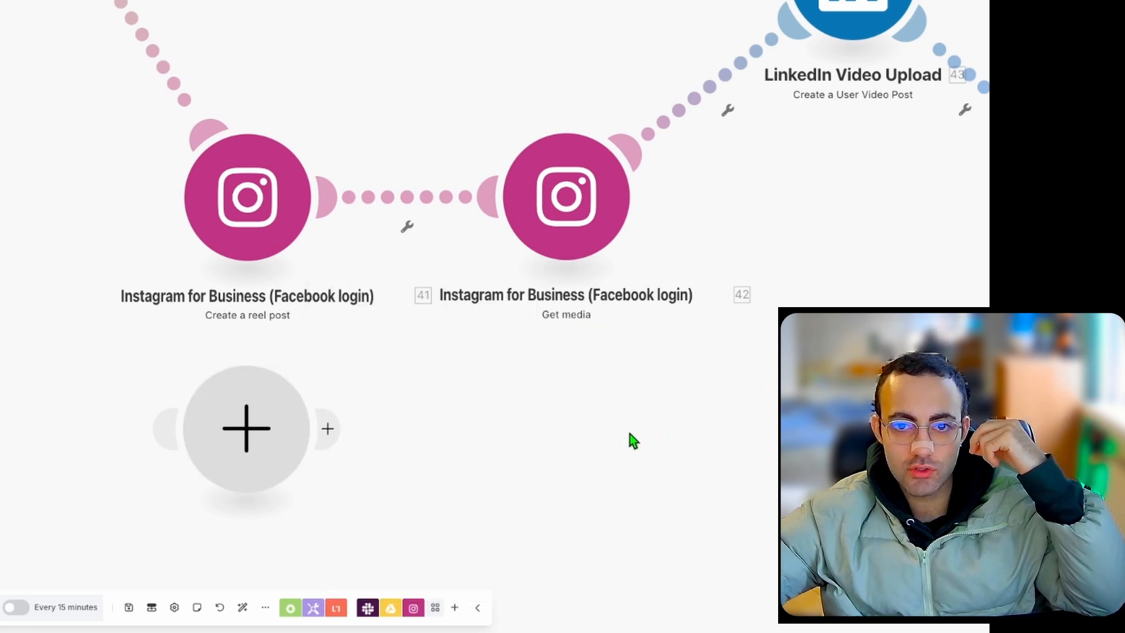
scroll(631, 434, right, 15)
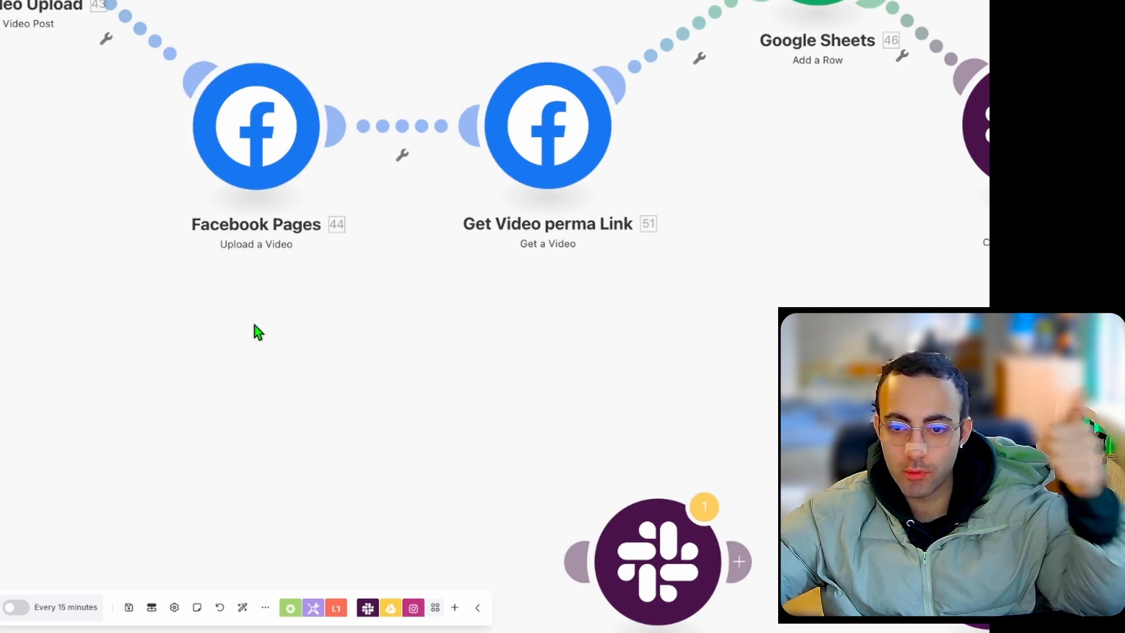
click(252, 367)
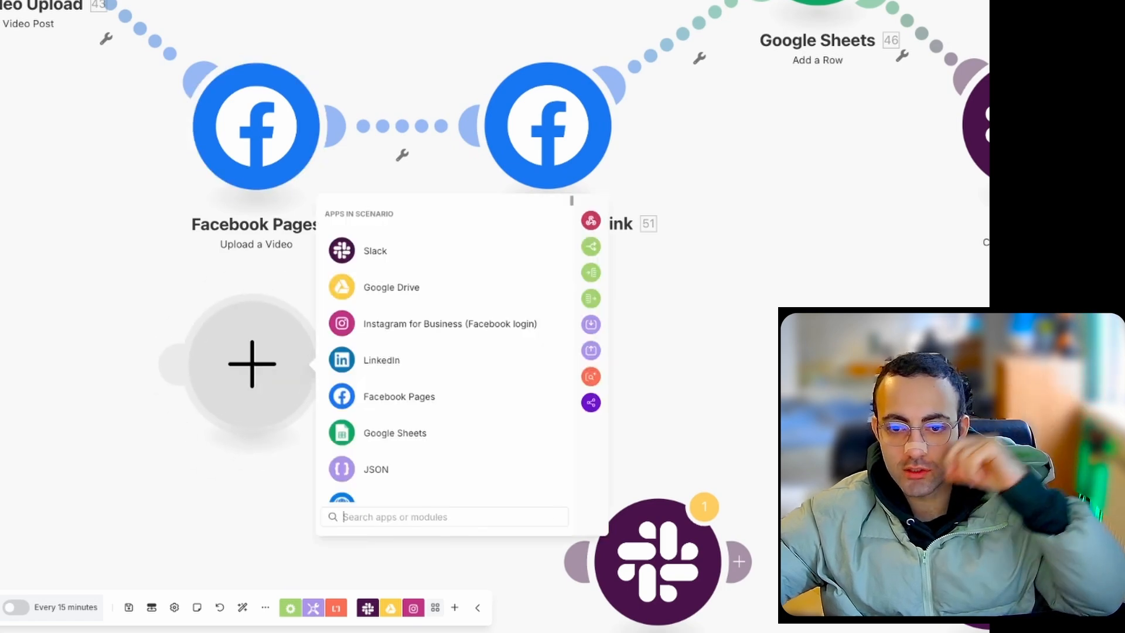
text(fac)
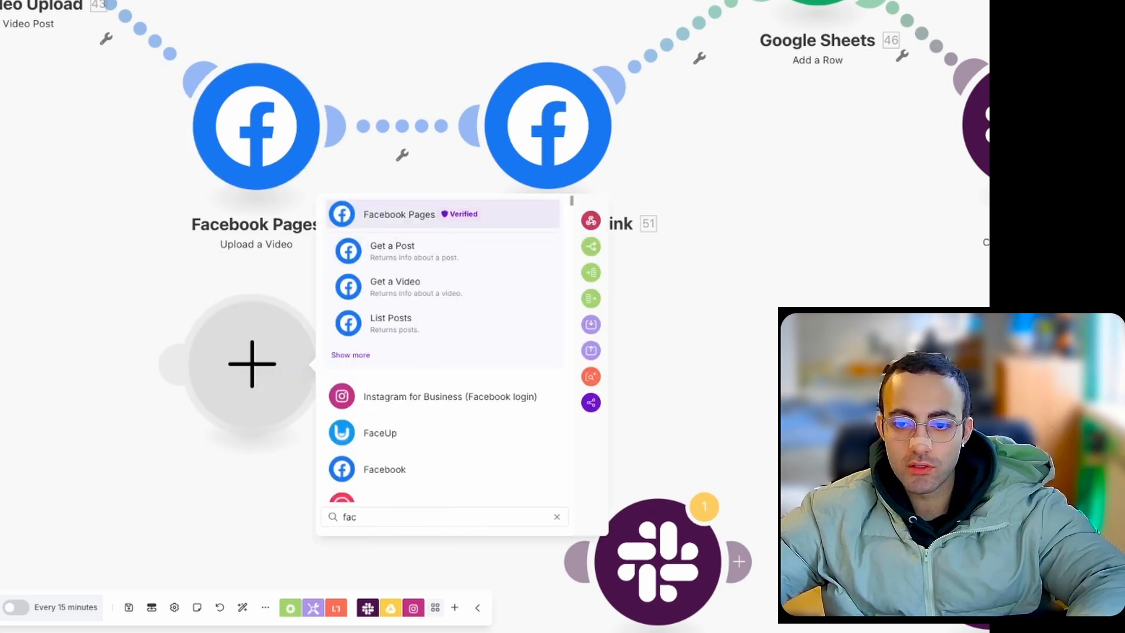
key(Return)
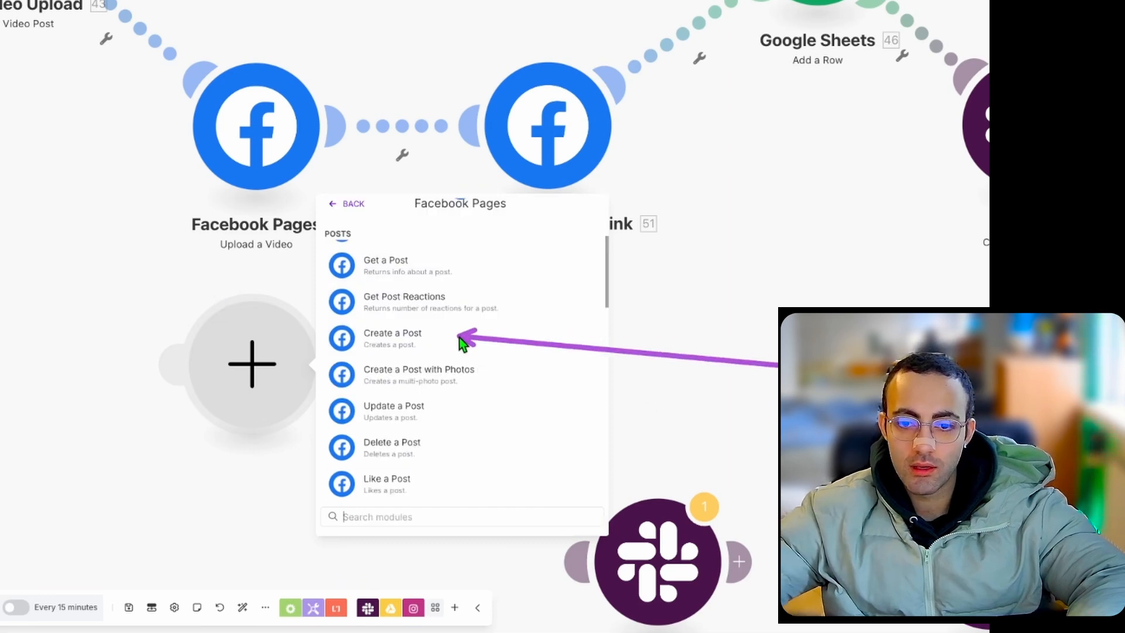
scroll(477, 350, down, 5)
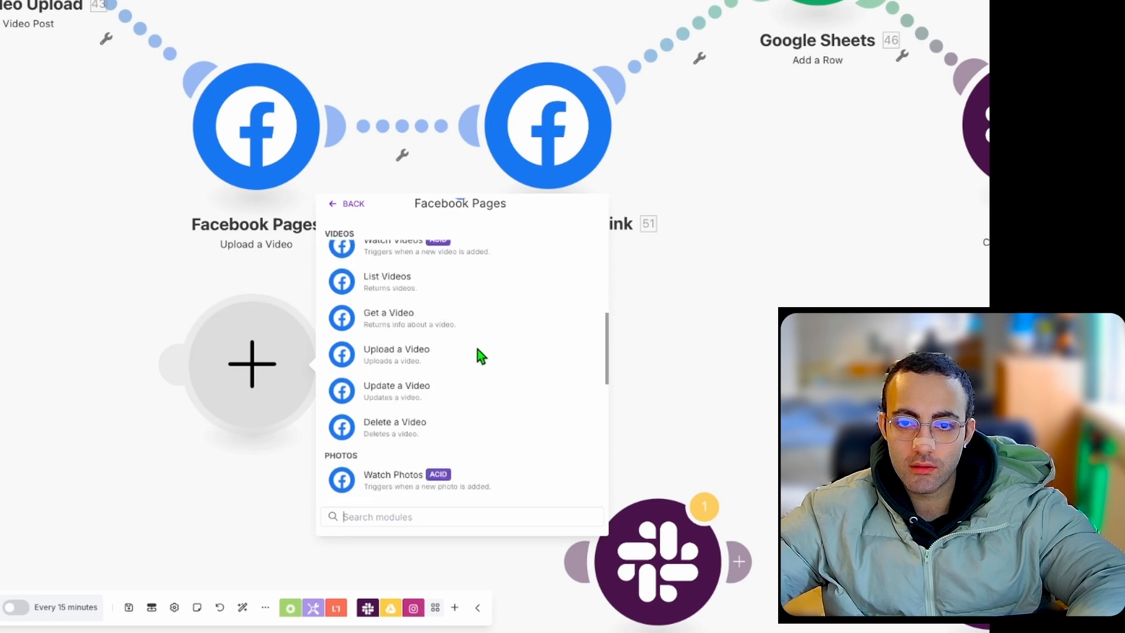
scroll(477, 349, up, 2)
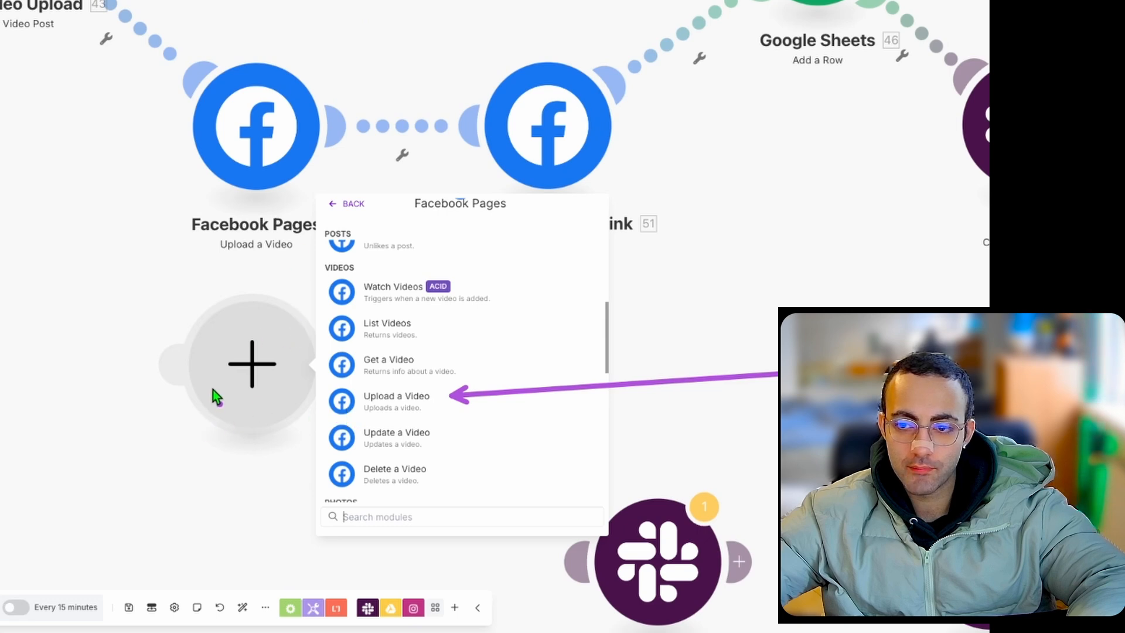
mouse_move(213, 389)
mouse_down()
mouse_move(212, 409)
mouse_move(288, 442)
mouse_up()
mouse_move(272, 348)
mouse_down()
mouse_move(267, 405)
mouse_move(307, 412)
mouse_up()
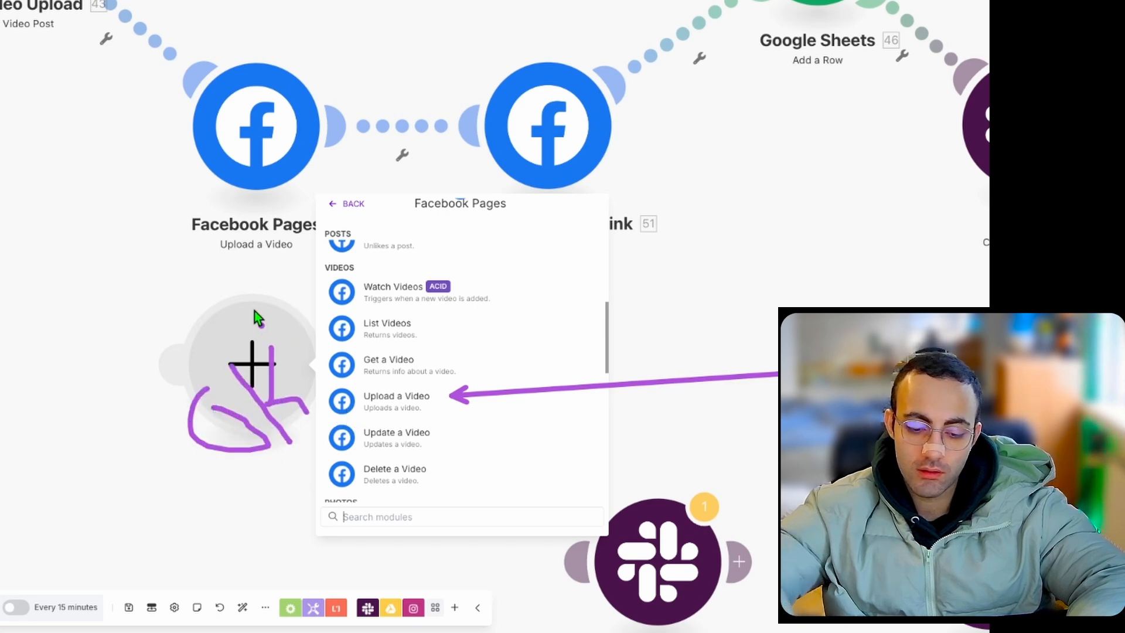
mouse_move(265, 313)
mouse_down()
mouse_move(308, 377)
mouse_move(438, 408)
mouse_up()
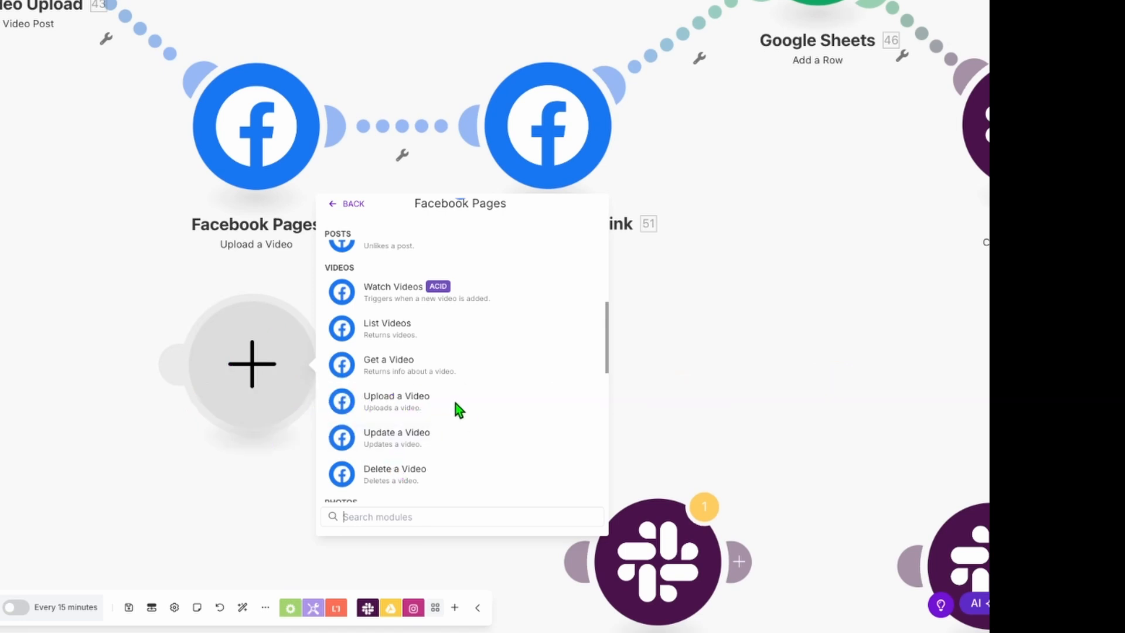
- Examine the Facebook Pages photo, comment, page and video actions, focusing on the Get a Video action
scroll(455, 403, down, 3)
scroll(456, 409, down, 1)
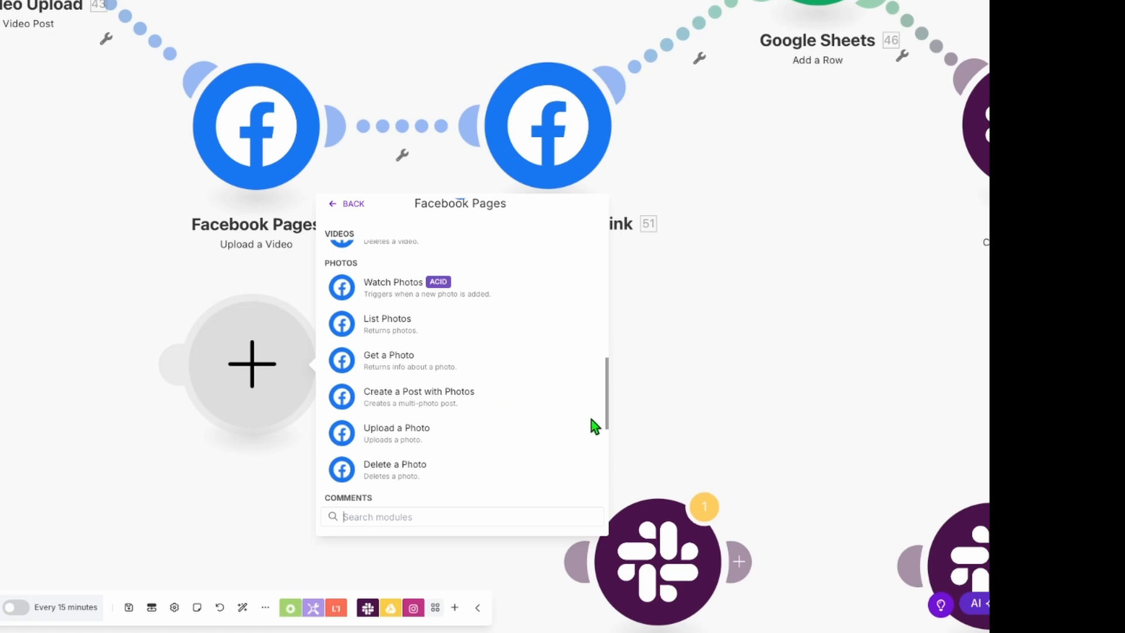
drag(732, 385, 451, 362)
scroll(507, 433, down, 3)
scroll(507, 434, down, 3)
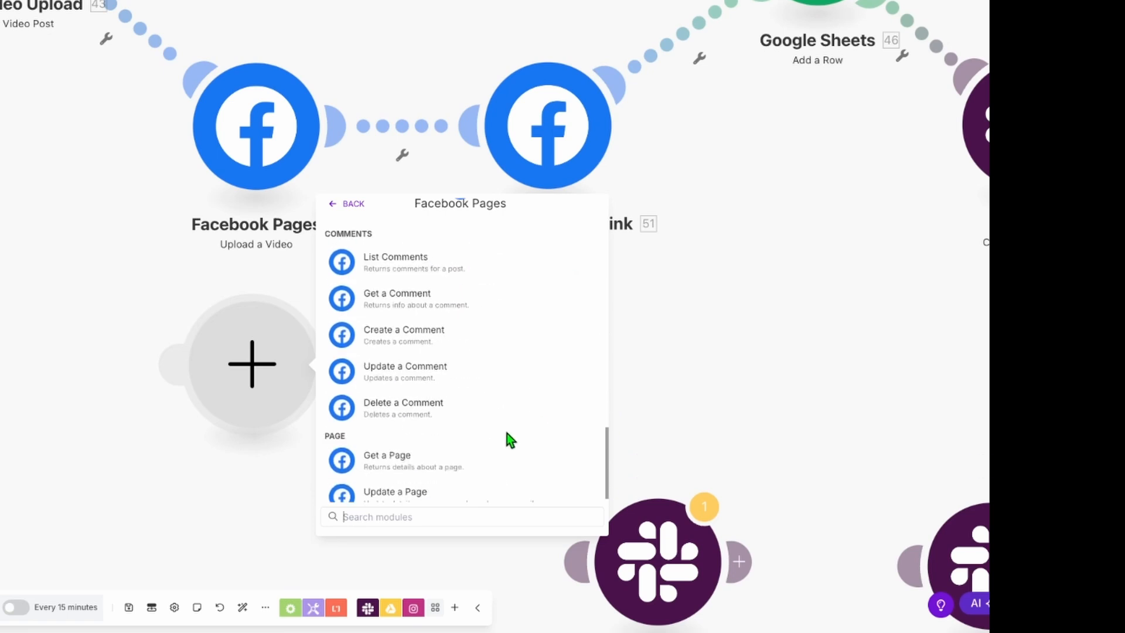
scroll(508, 433, up, 5)
scroll(507, 434, up, 3)
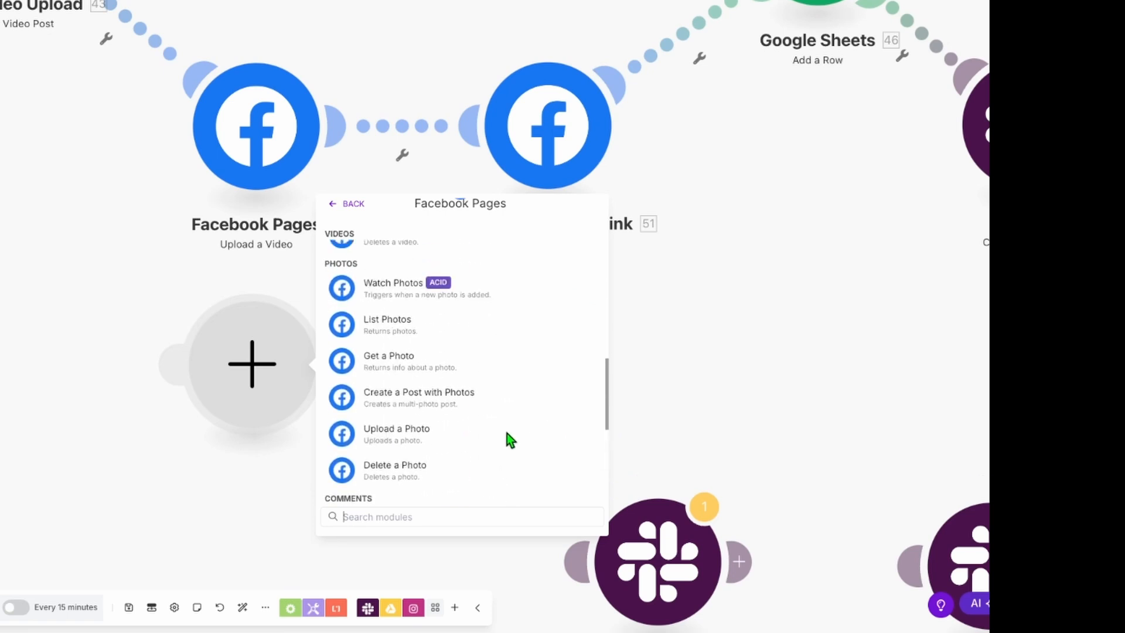
scroll(507, 434, up, 2)
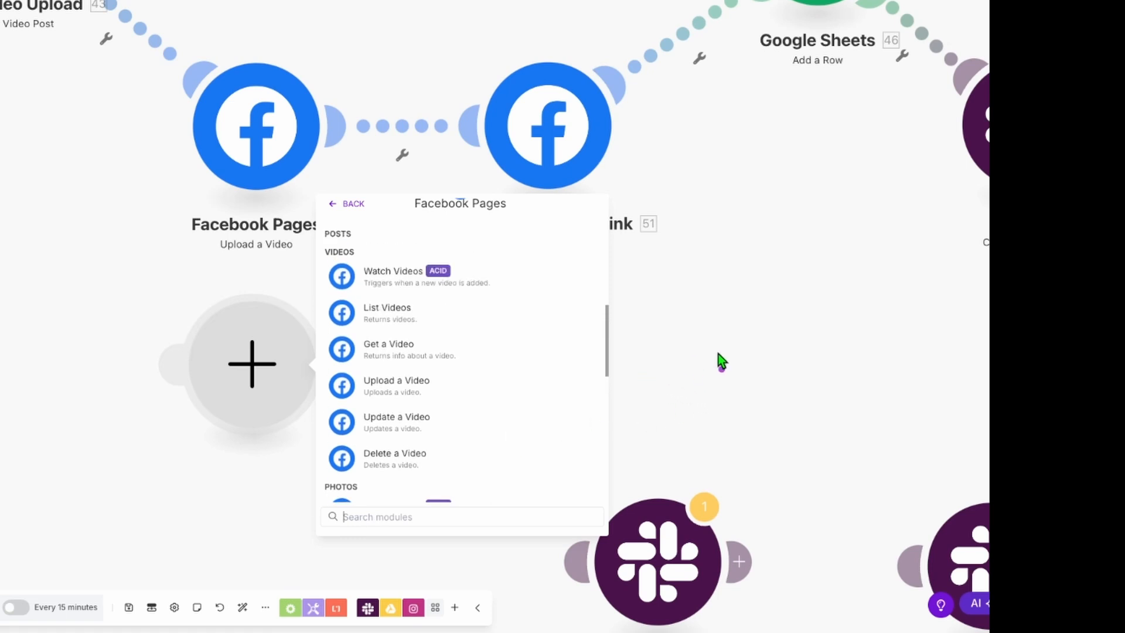
drag(725, 351, 474, 350)
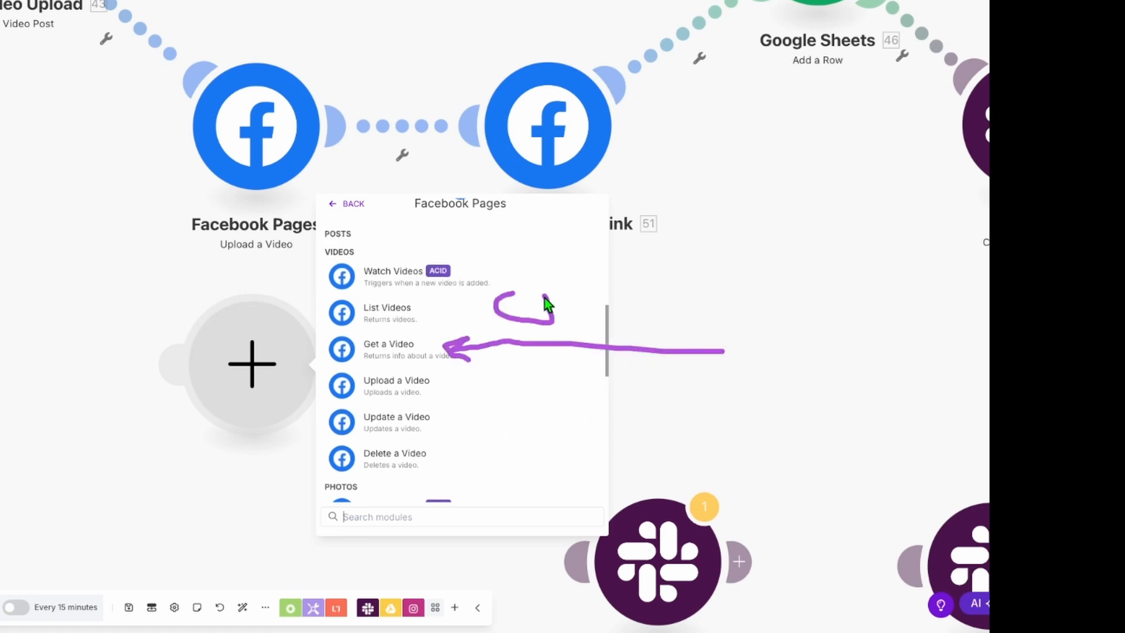
drag(545, 298, 554, 288)
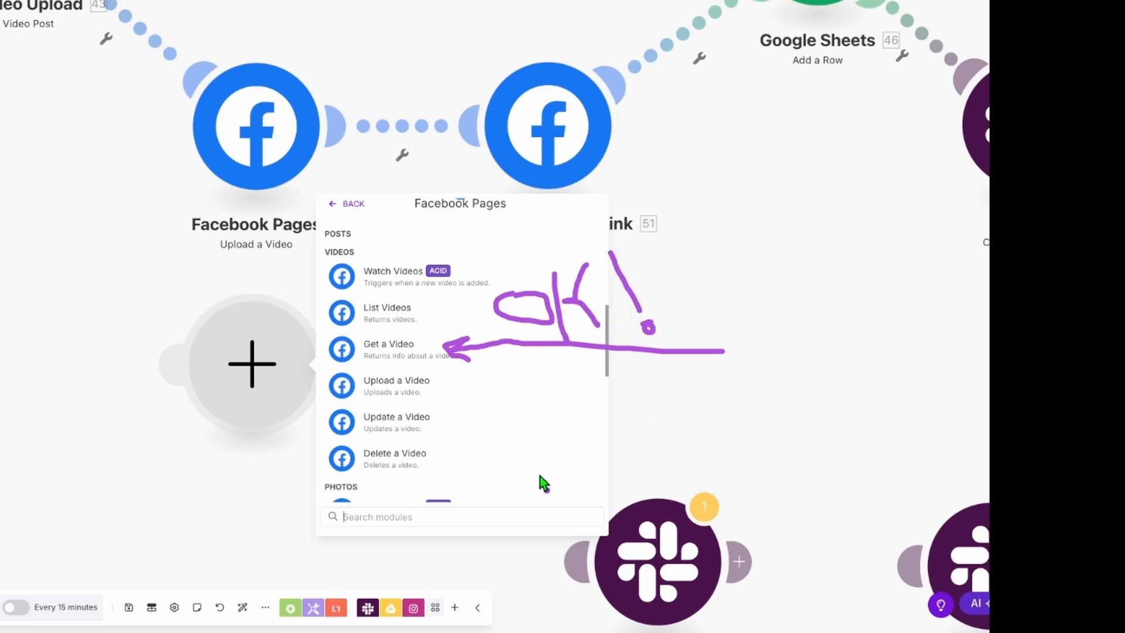
key(Escape)
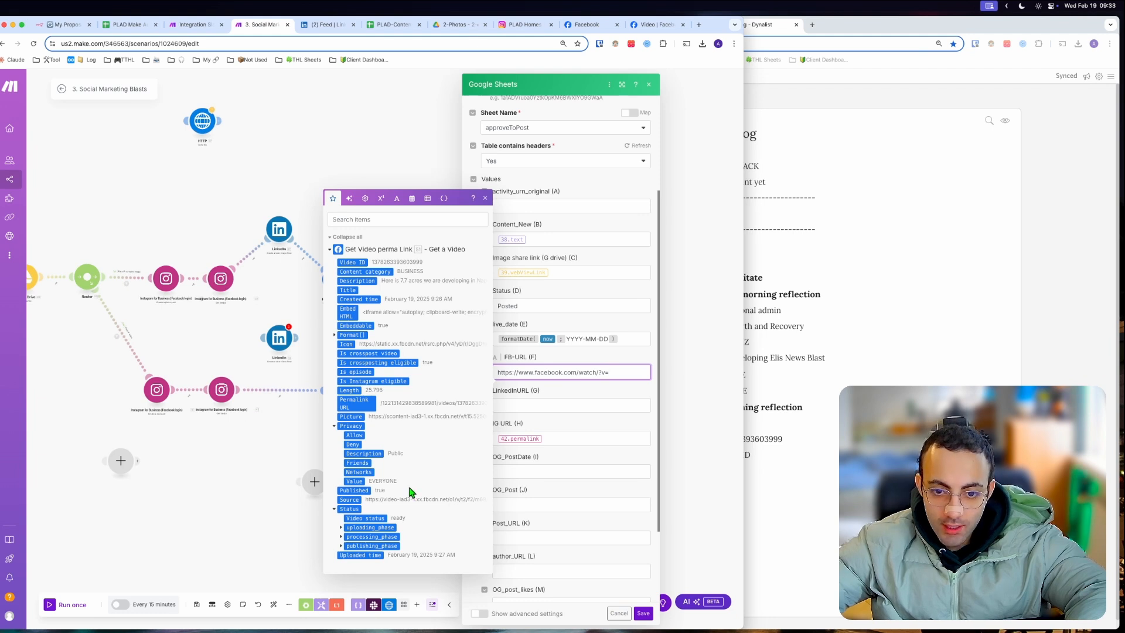
- Append the Video ID to the Google Sheets FB-URL value, and clear the IG URL, Image share link and Content_New mappings
click(358, 264)
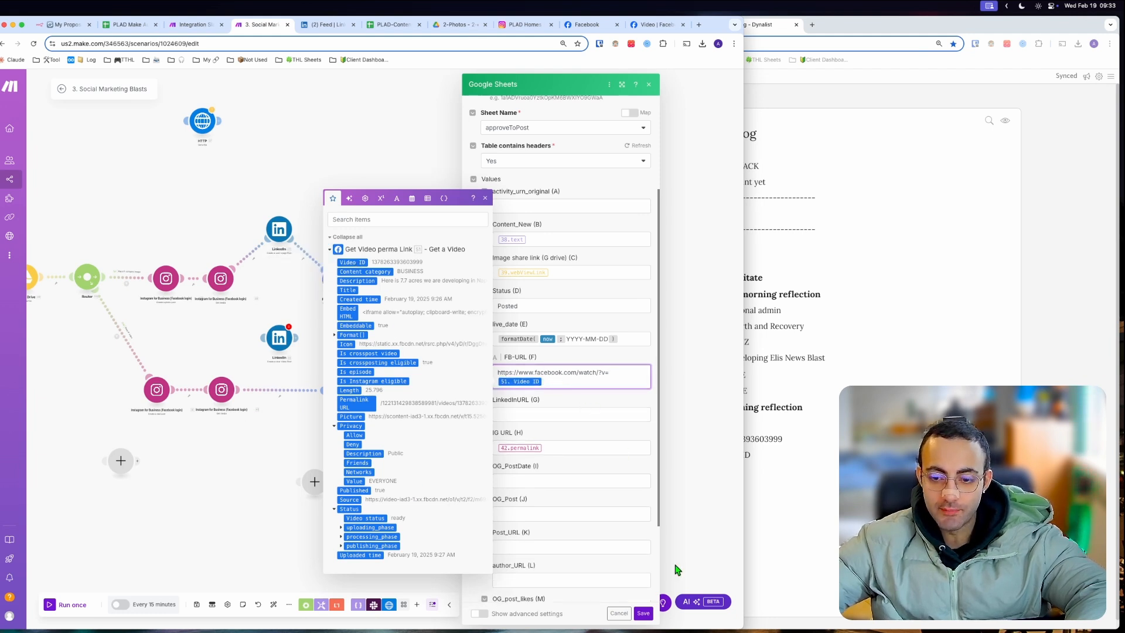
click(578, 448)
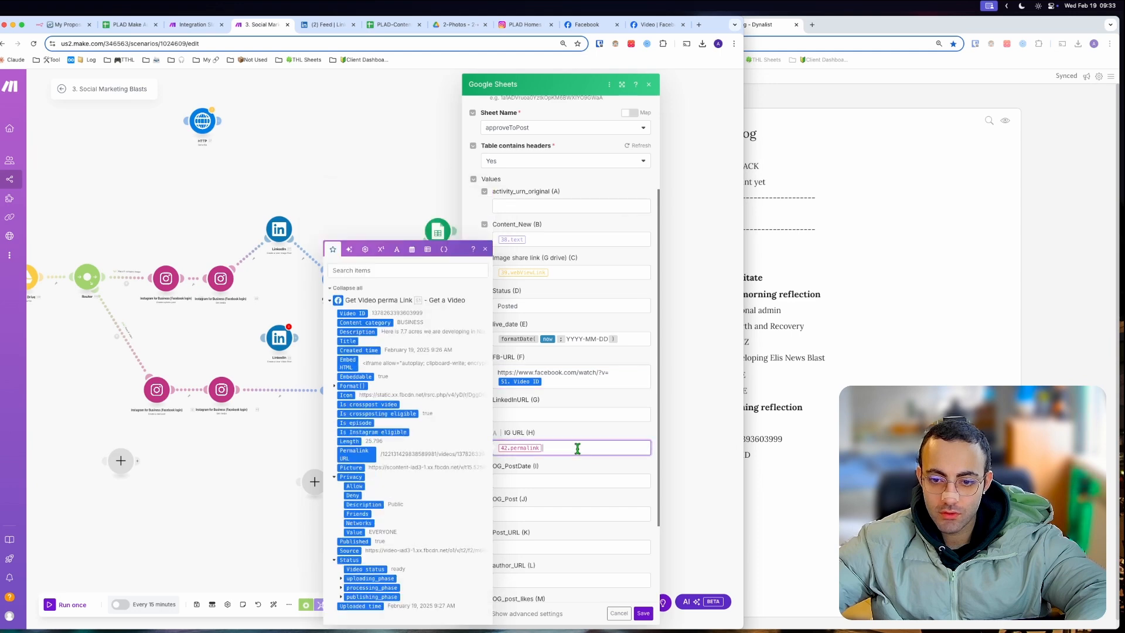
key(BackSpace)
click(587, 268)
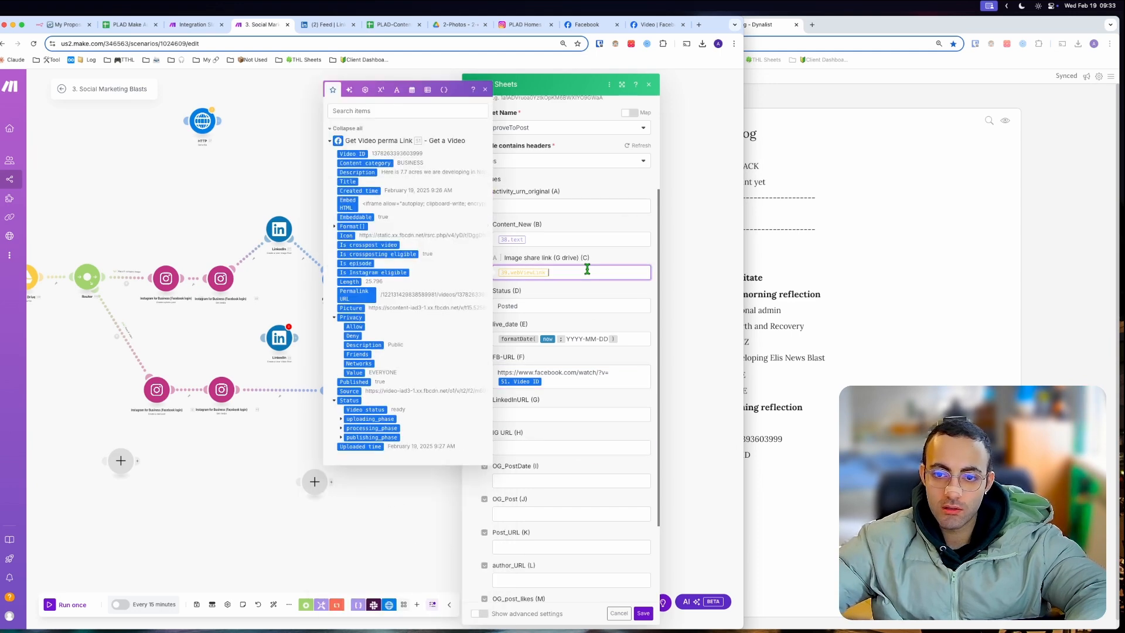
key(BackSpace)
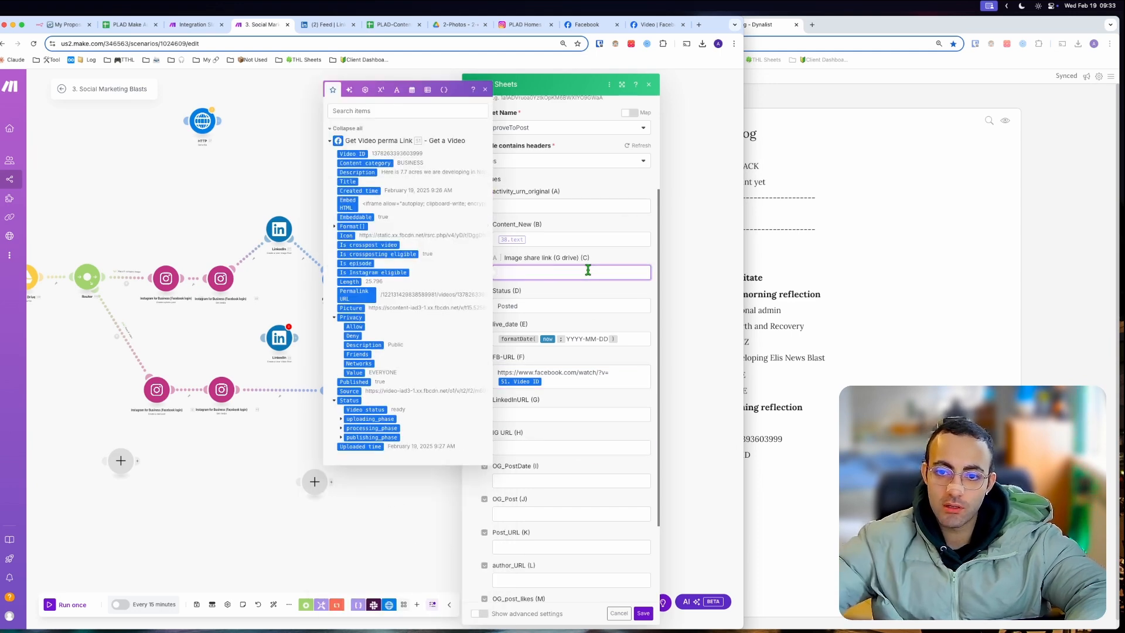
click(584, 238)
key(BackSpace)
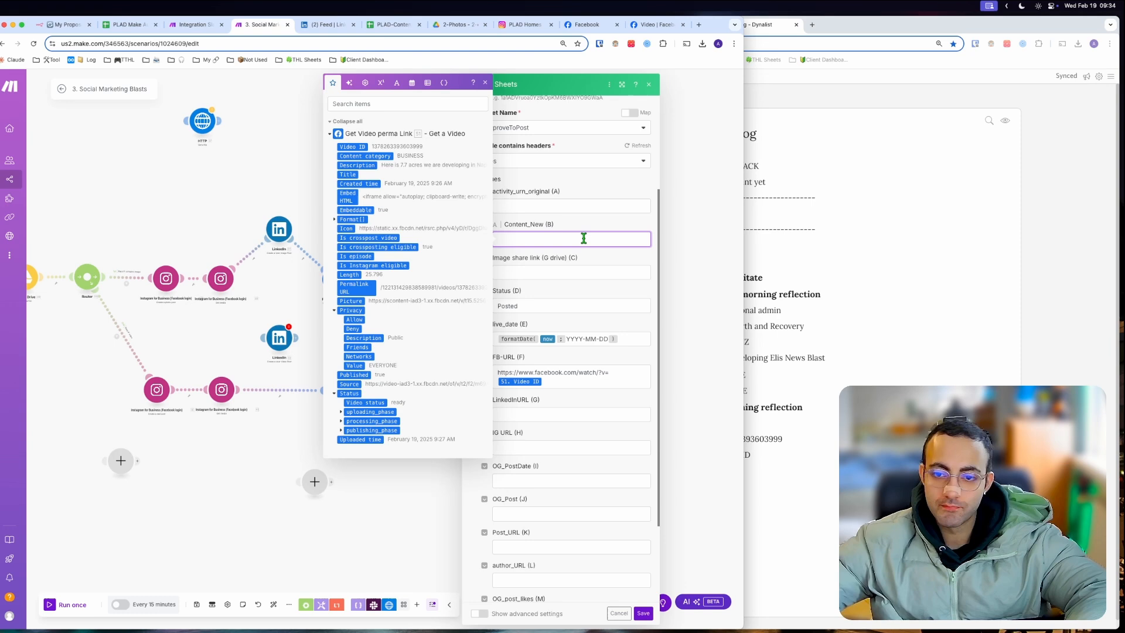
click(643, 613)
- Unlink the Slack module from Google Sheets on the video route and run the scenario once to inspect the Add a Row output
click(484, 389)
click(503, 409)
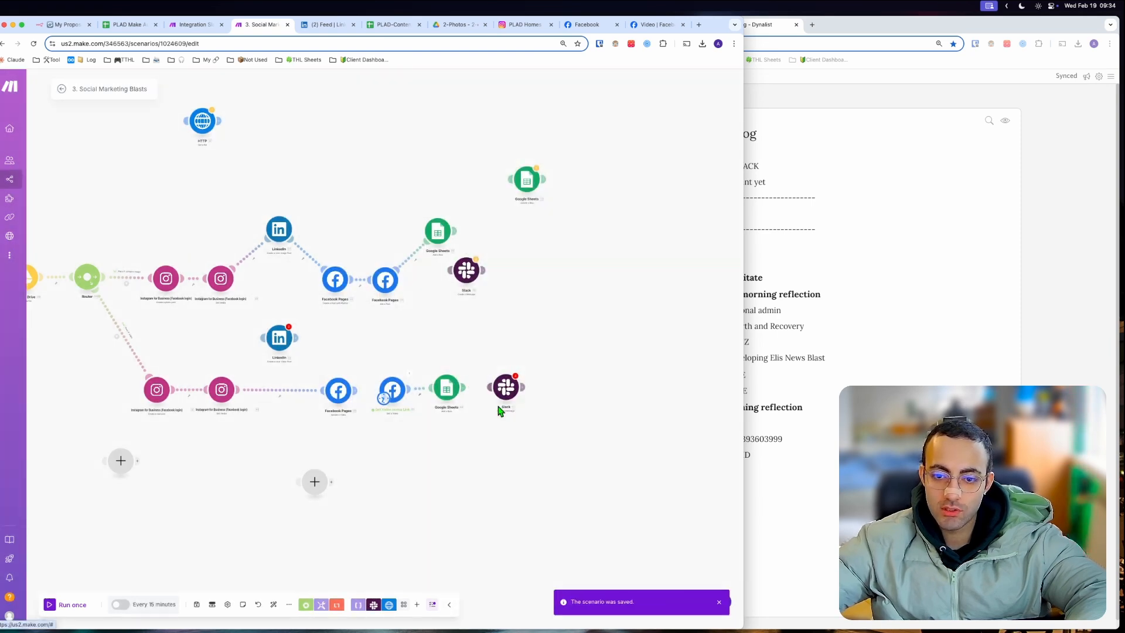
click(83, 605)
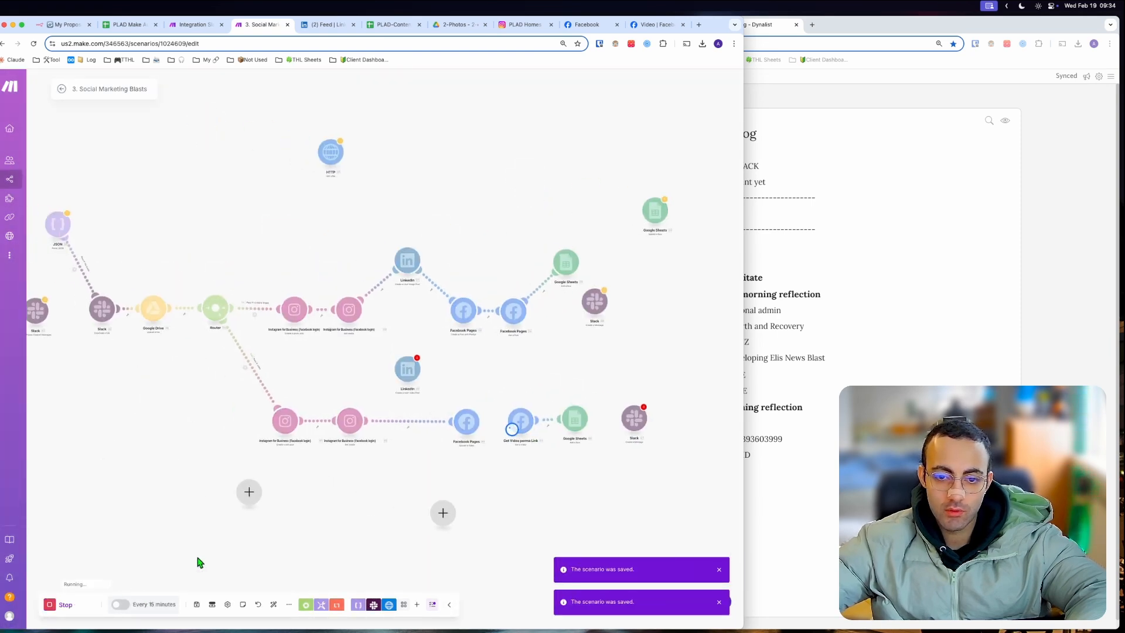
drag(615, 492, 475, 474)
click(494, 393)
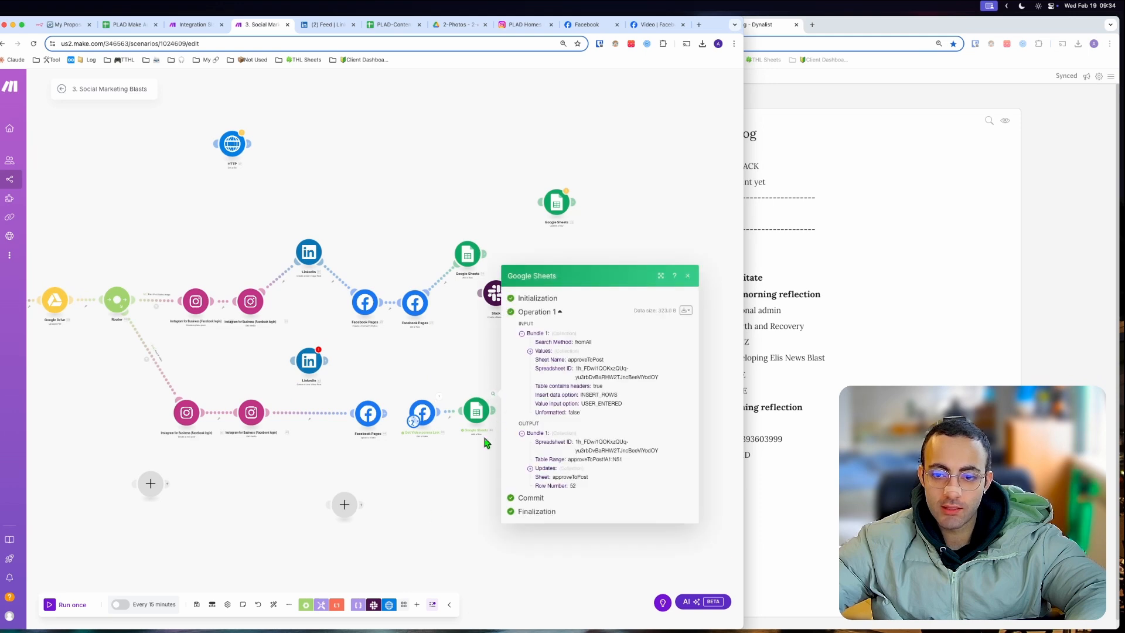
- Open the FB-URL link of the newly added row in the approveToPost sheet of PLAD-Content-Automation-LinkedIn
click(392, 25)
click(496, 446)
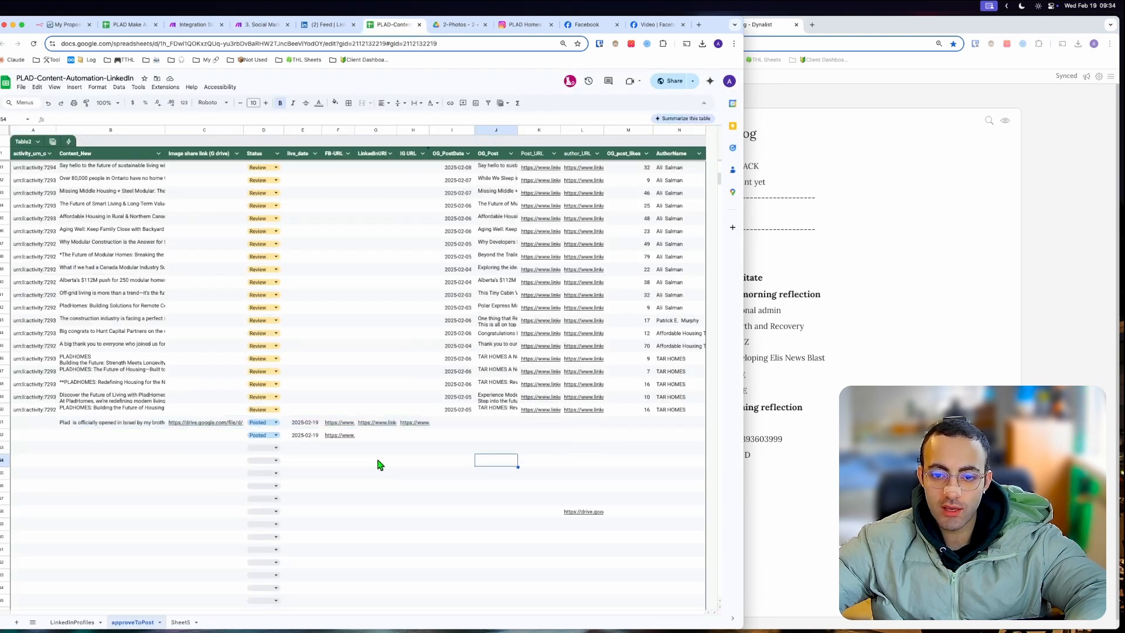
click(343, 436)
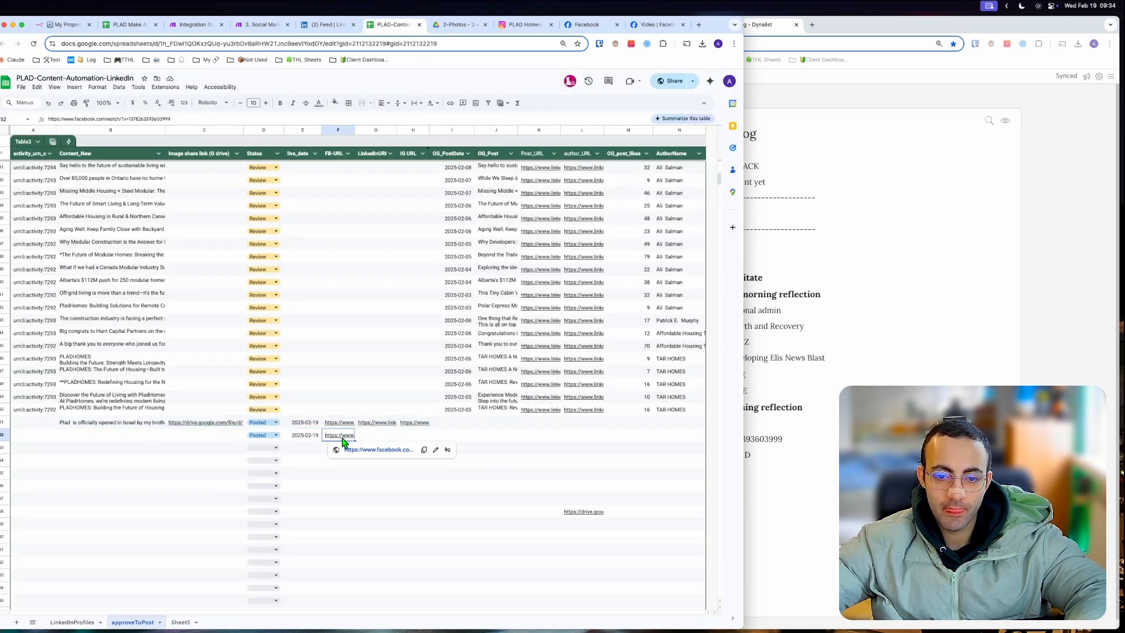
click(384, 449)
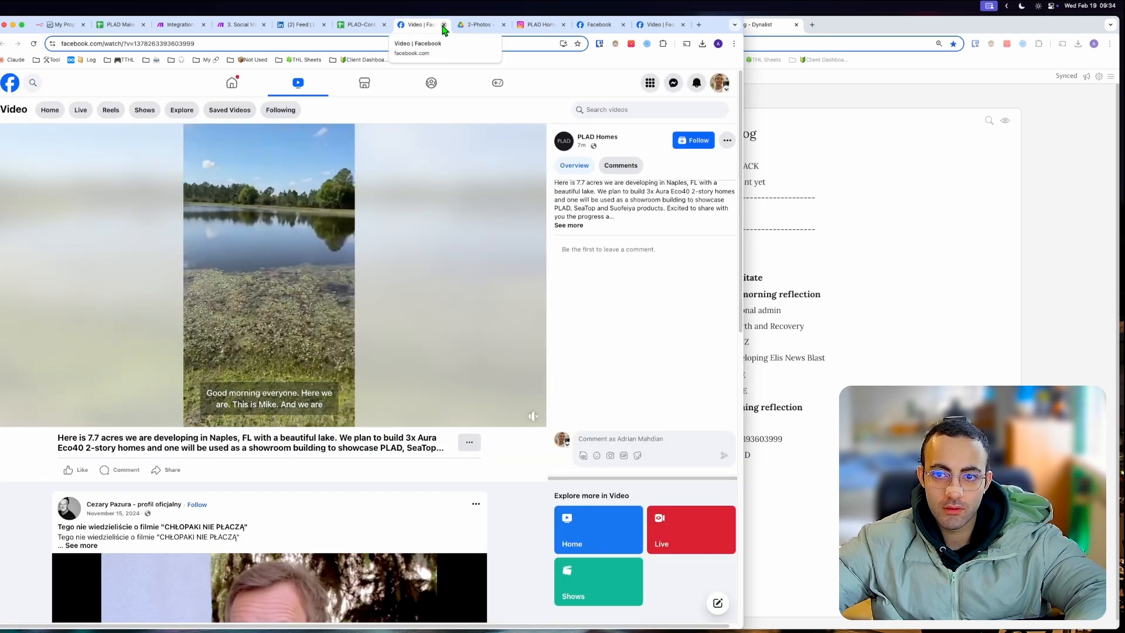
- Copy the Facebook video's web address and pause its playback
double_click(116, 40)
triple_click(120, 41)
key(super+c)
click(170, 44)
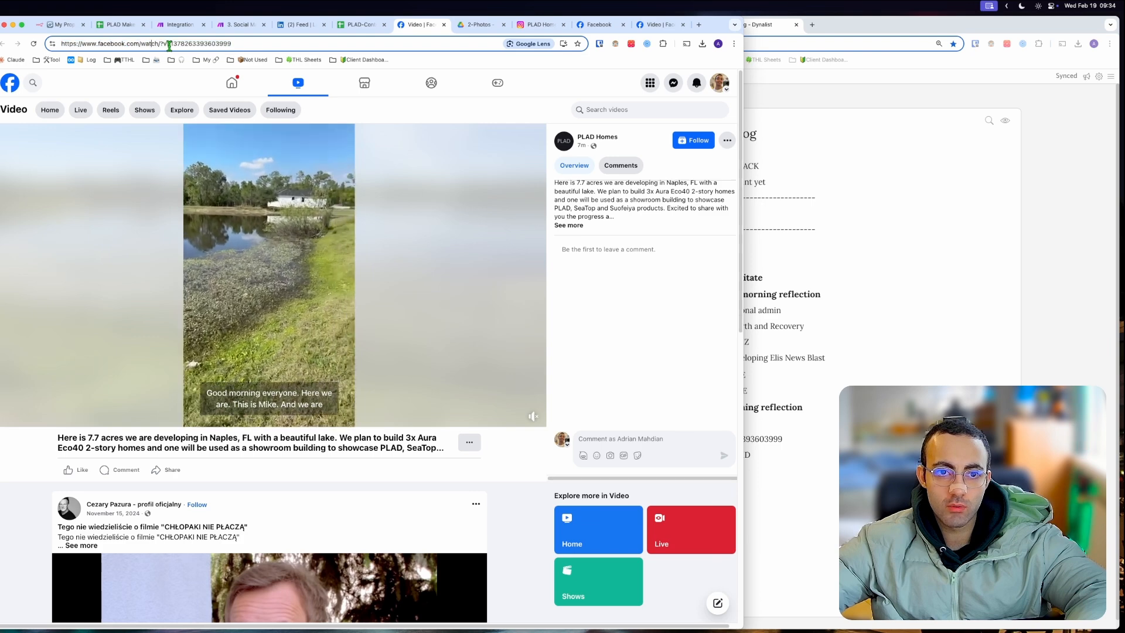
key(shift+super+Left)
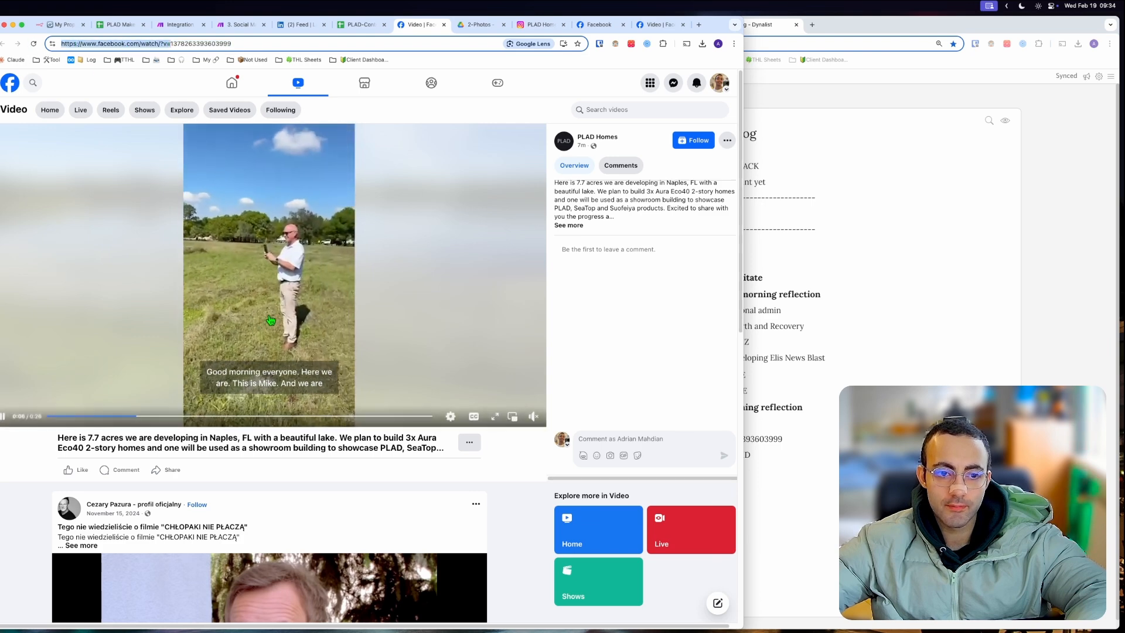
click(3, 416)
click(361, 24)
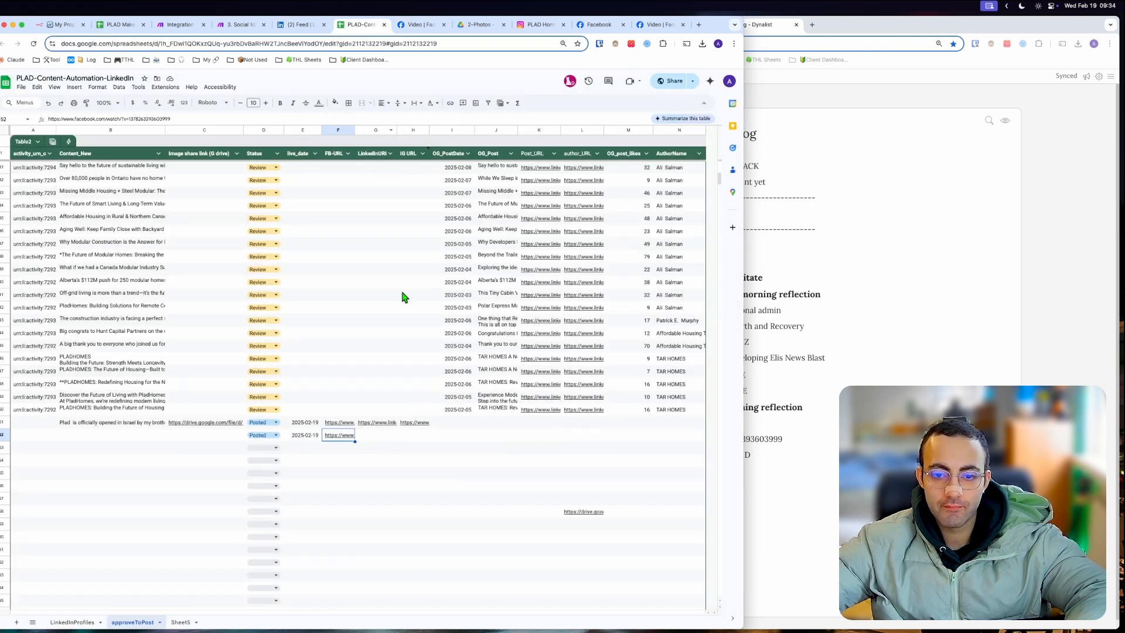
click(240, 25)
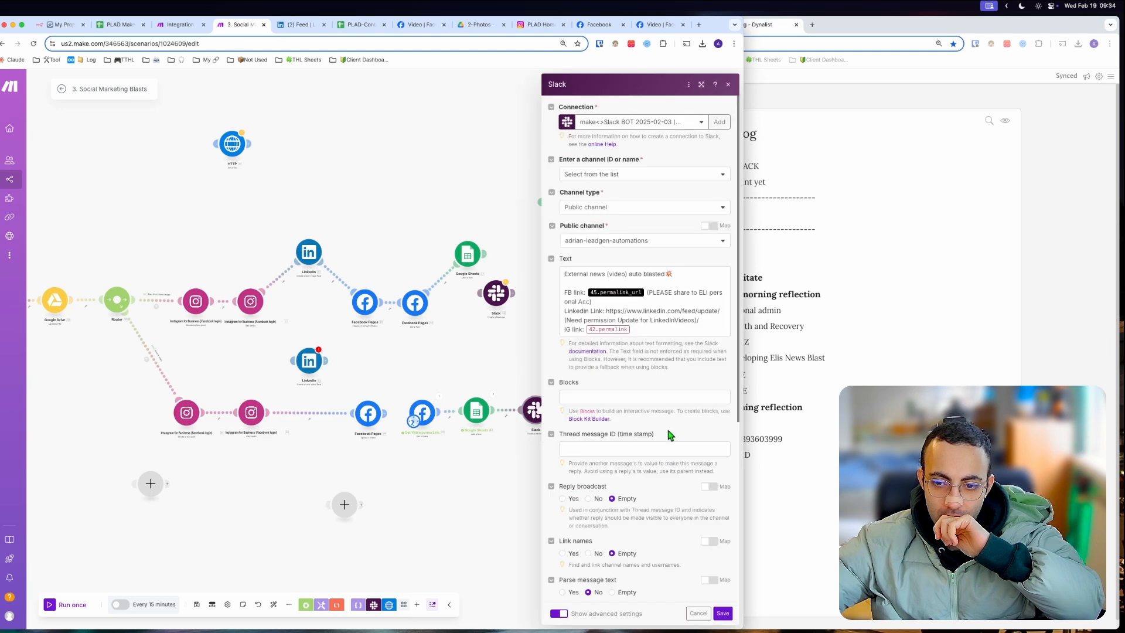
scroll(670, 434, down, 10)
scroll(670, 449, up, 5)
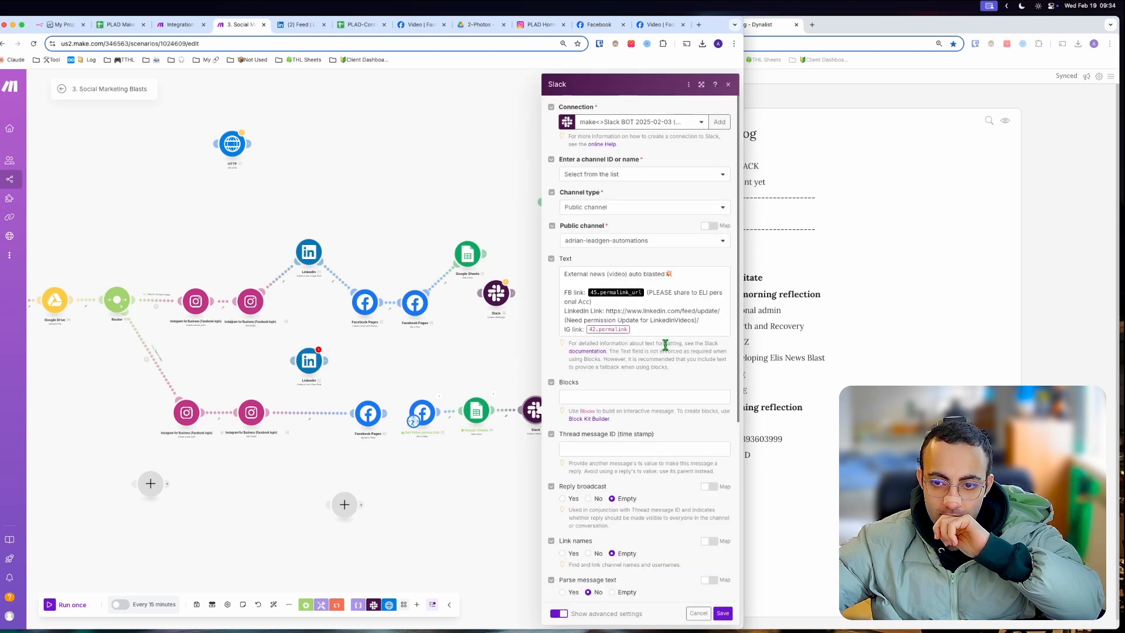
click(659, 325)
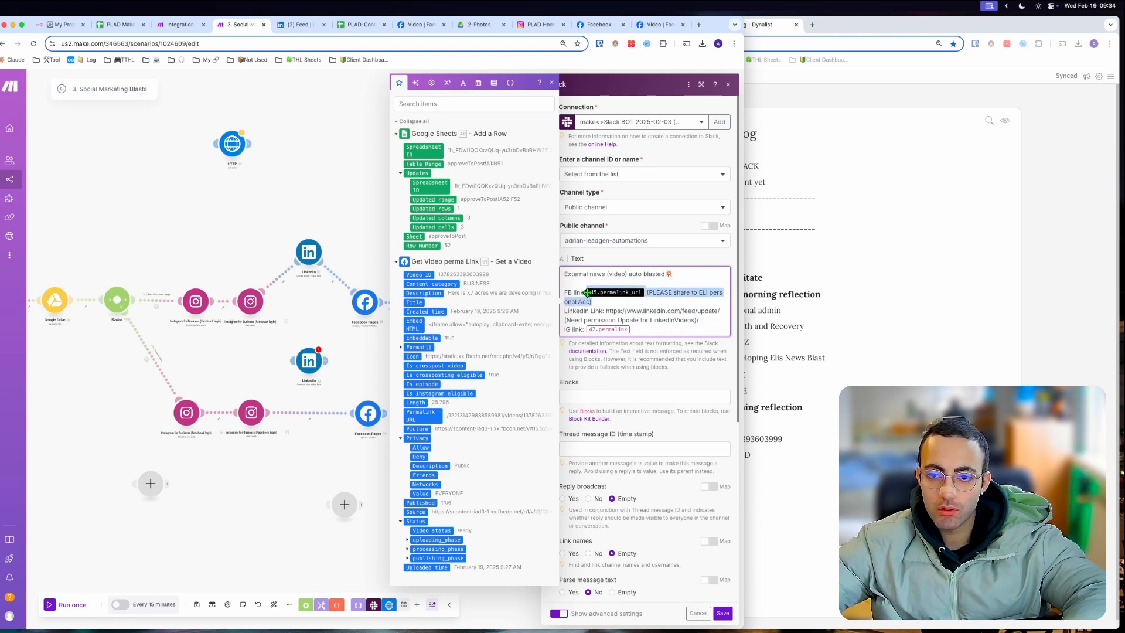
key(super+v)
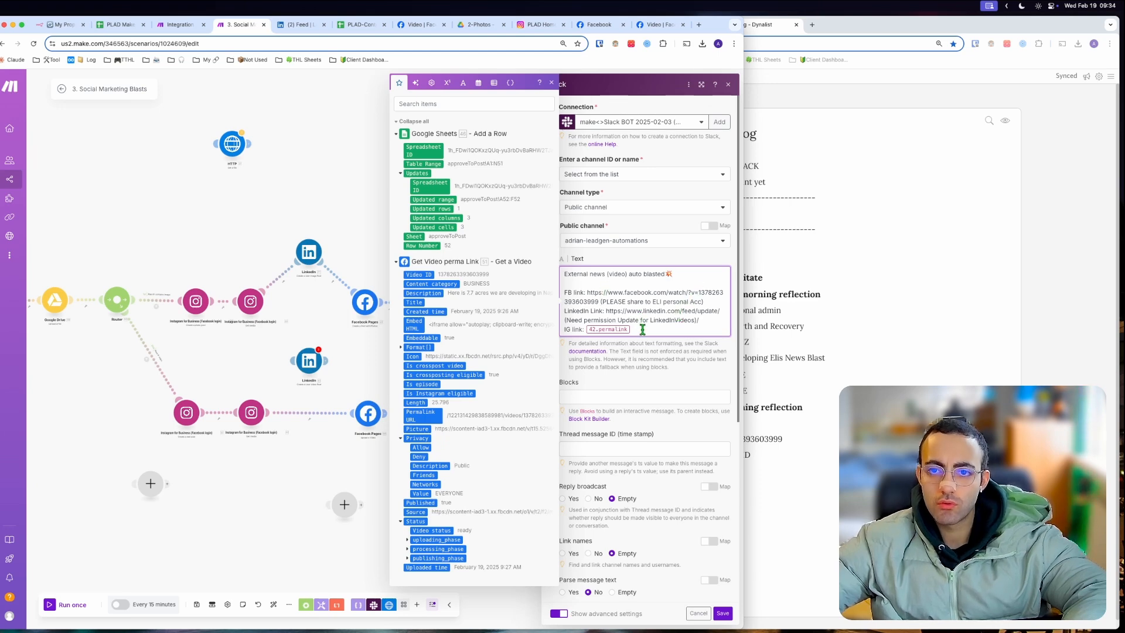
click(228, 400)
- Copy the Instagram reel's web address into the IG URL cell of the newly added approveToPost row
click(537, 25)
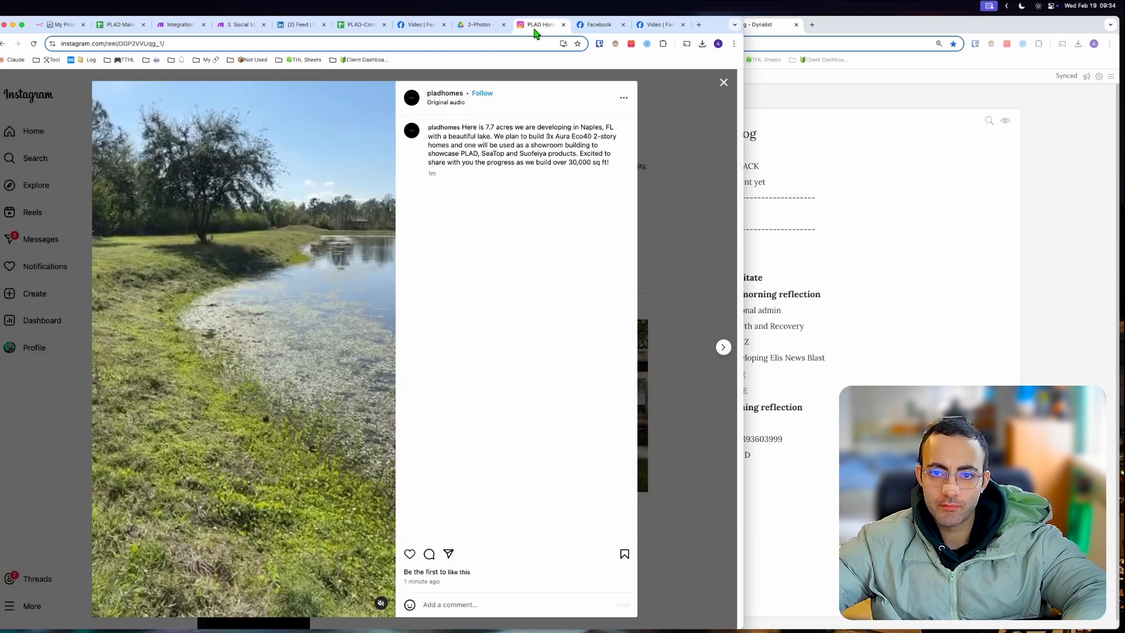
click(192, 45)
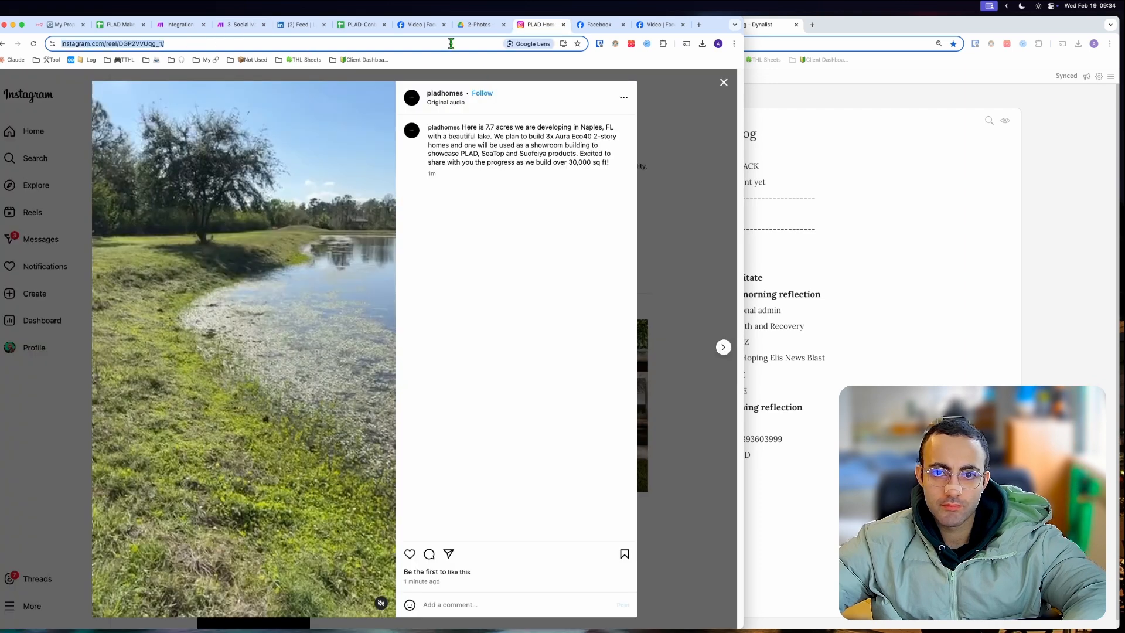
click(362, 25)
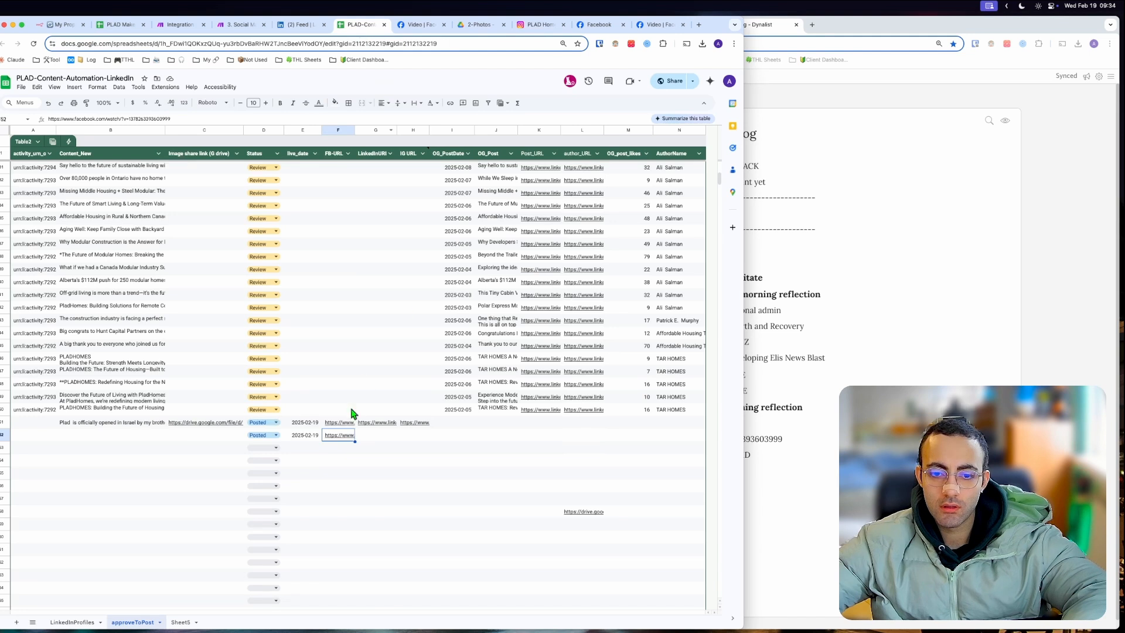
click(381, 439)
click(410, 439)
key(ctrl+v)
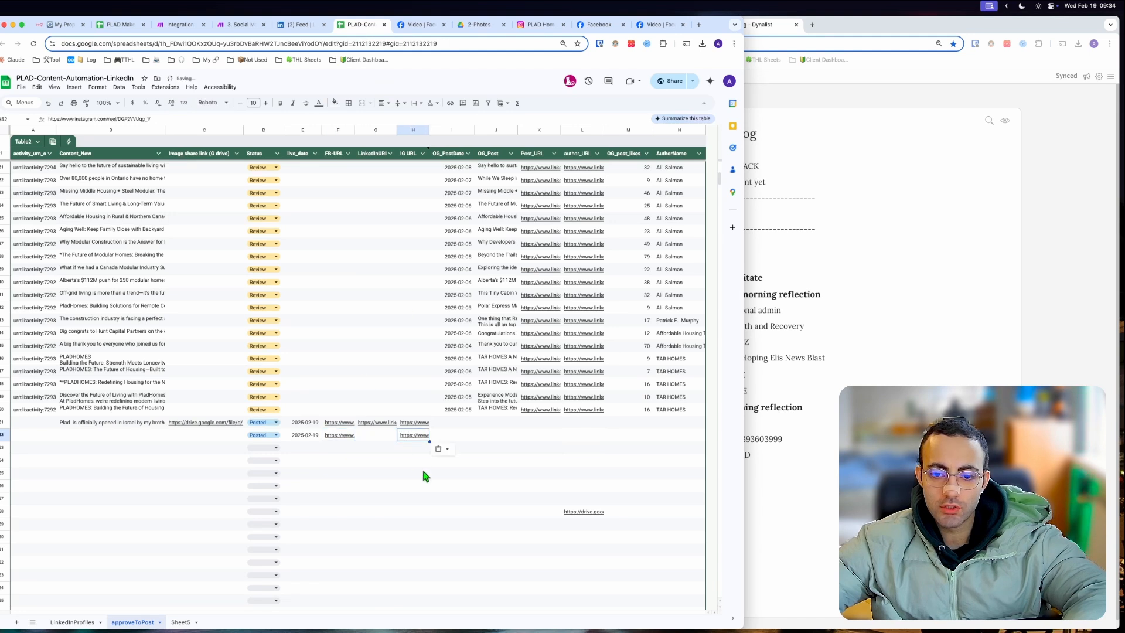
click(416, 474)
click(372, 433)
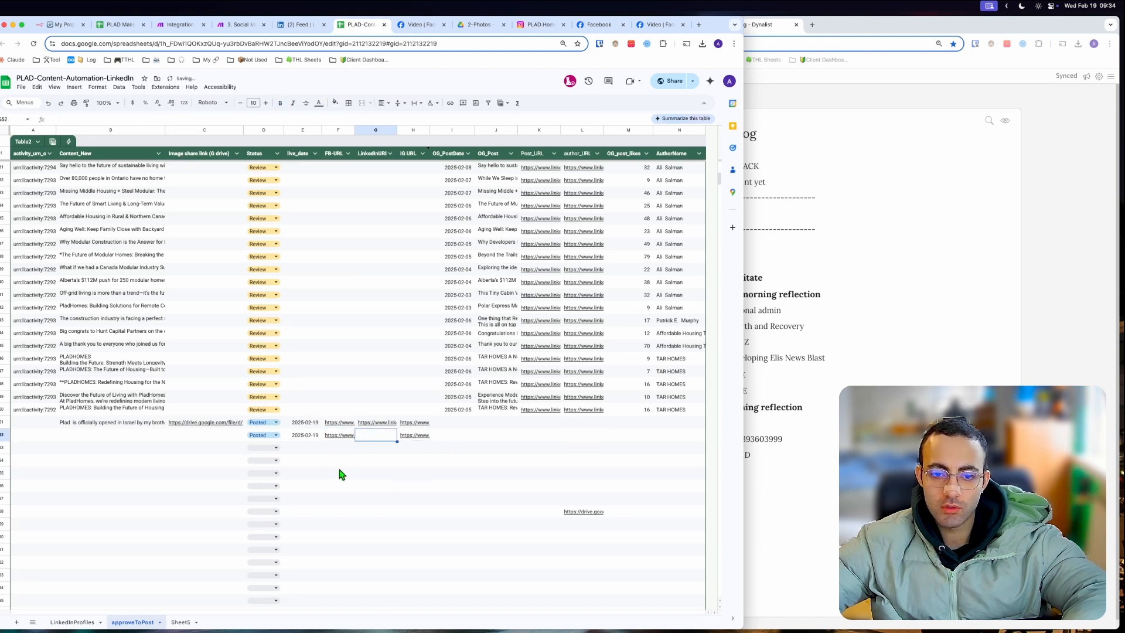
click(201, 439)
click(110, 440)
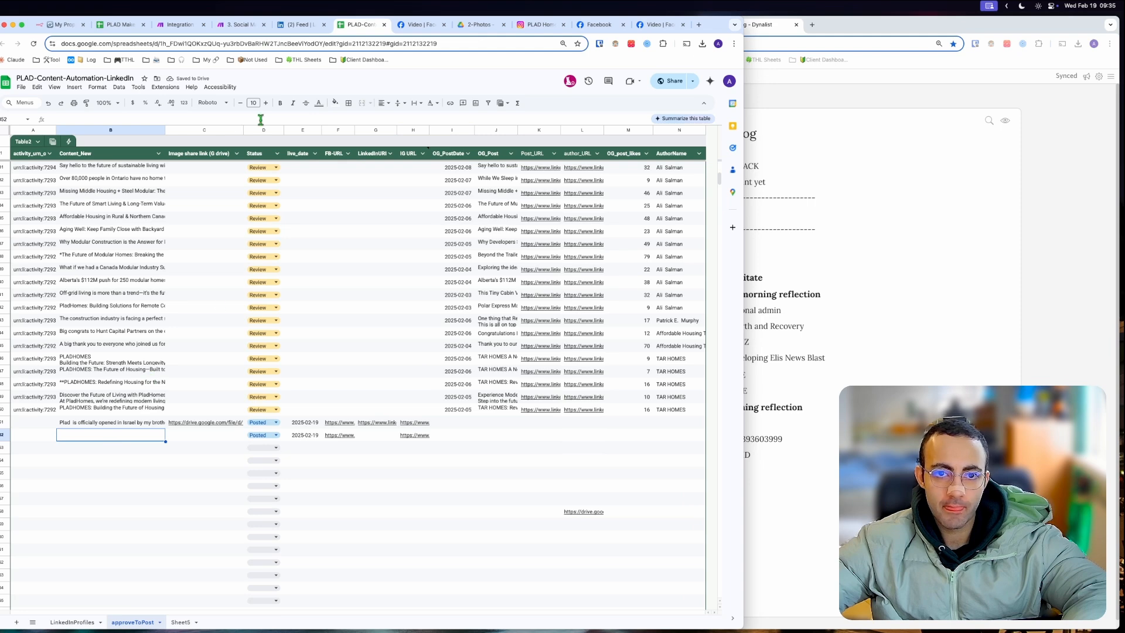
- Return to the Social Marketing Blasts scenario in Make and save it
click(418, 33)
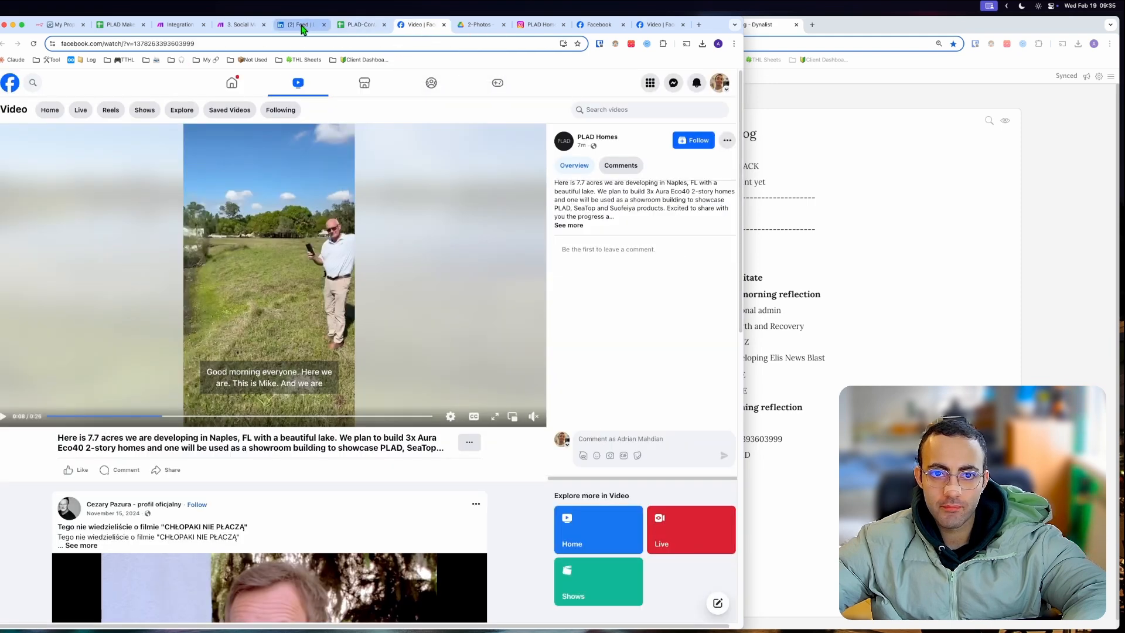
click(226, 26)
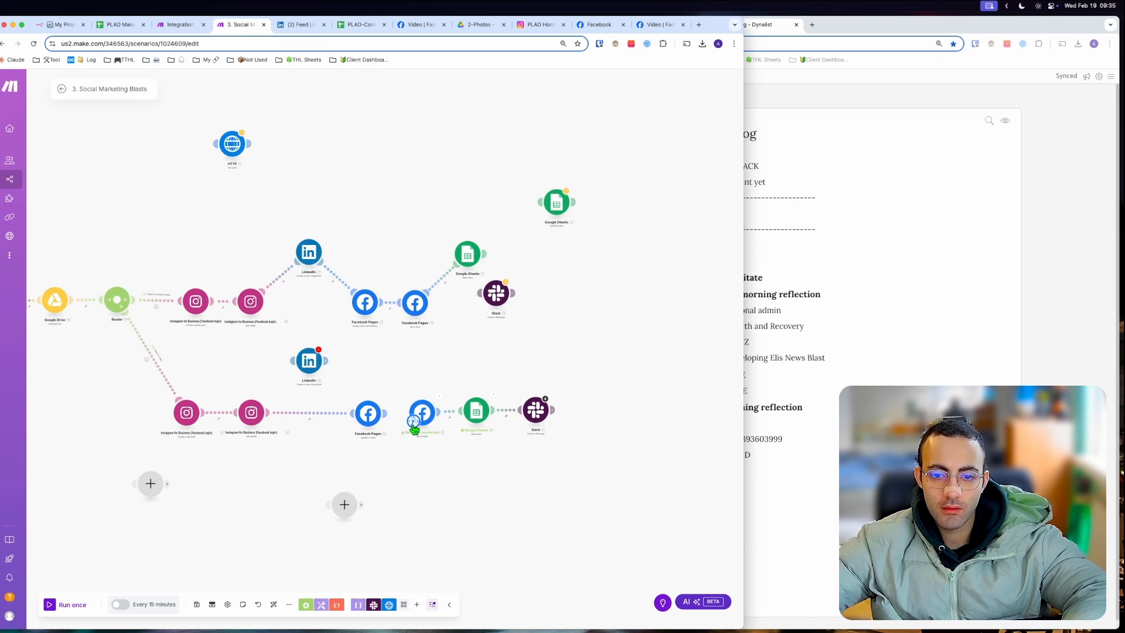
scroll(234, 490, left, 5)
key(super+s)
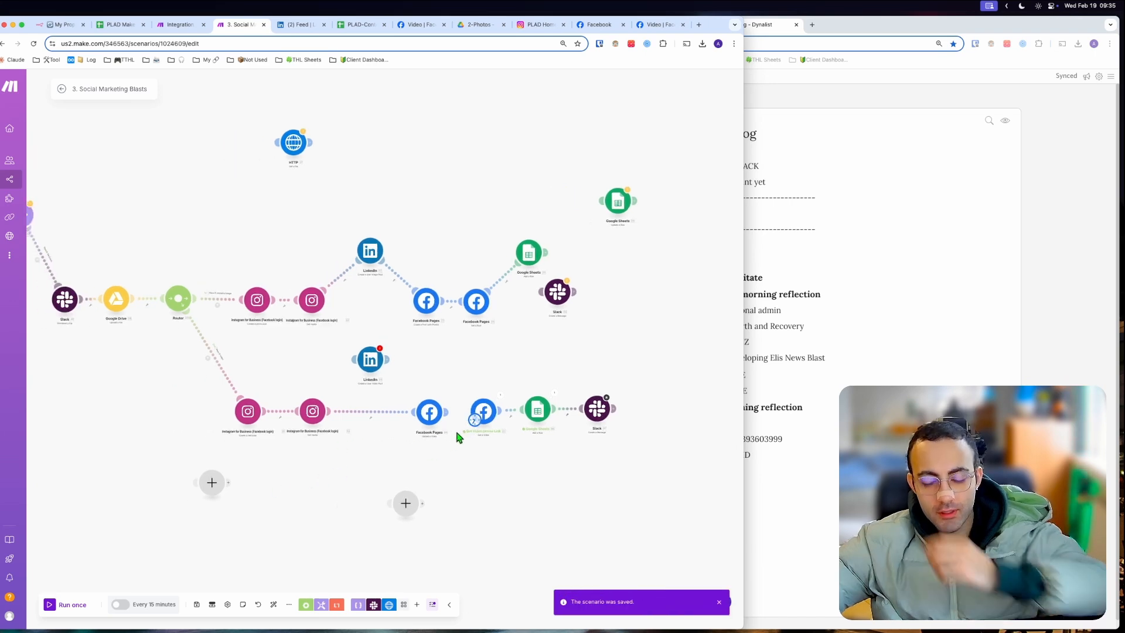
scroll(458, 437, up, 3)
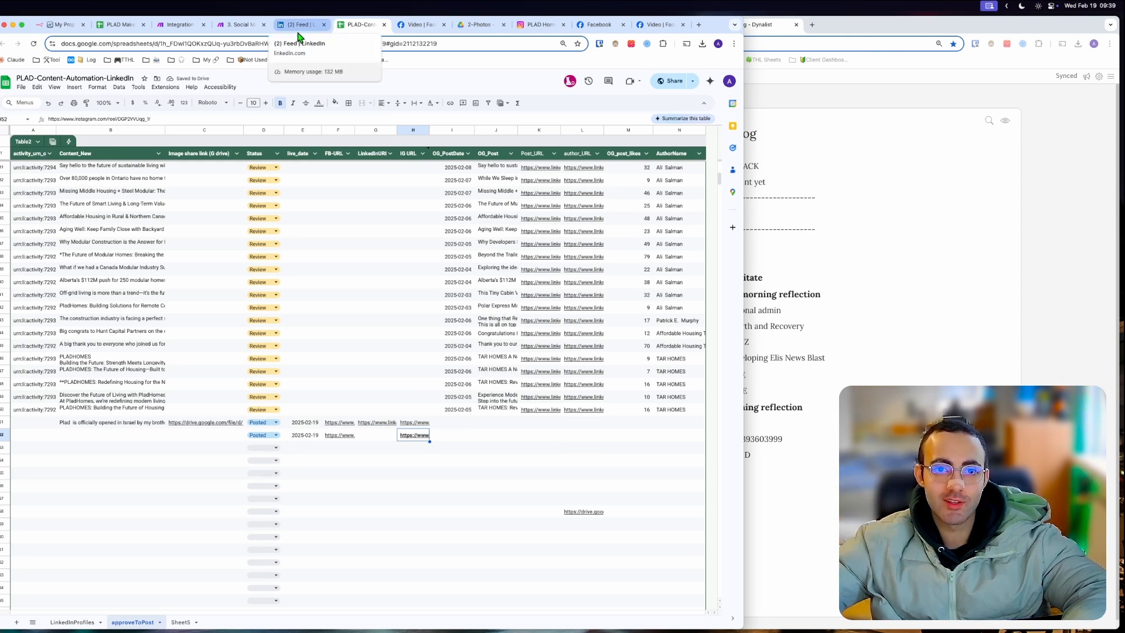
click(237, 25)
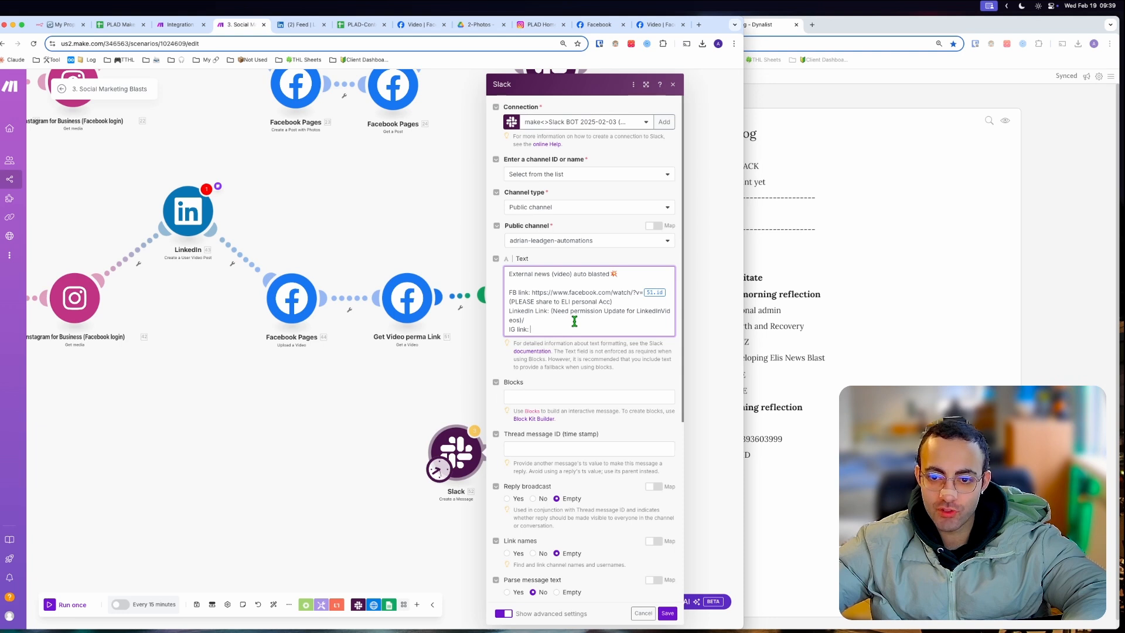
text(https://www.instagram.com/reel/DGP2VVUqg_1/)
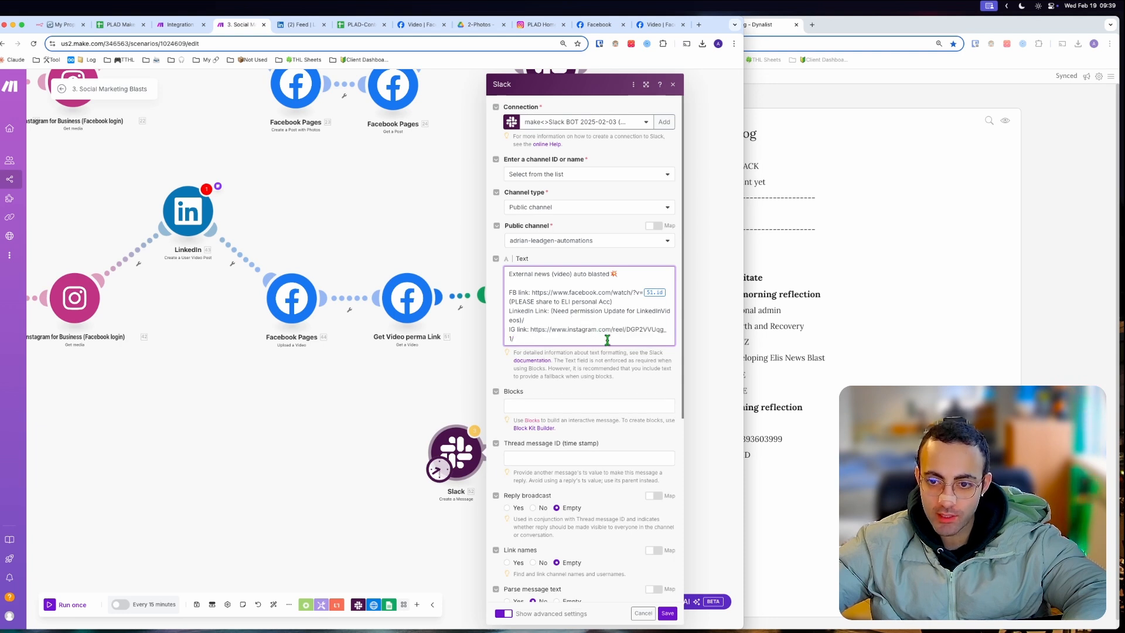
click(644, 292)
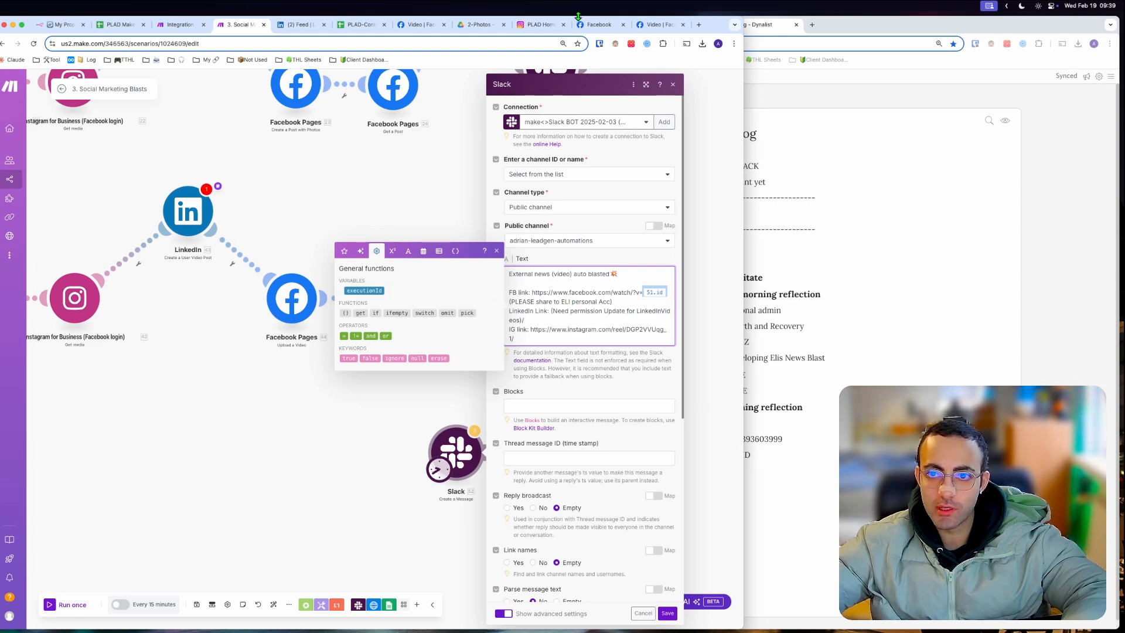
key(super+shift+c)
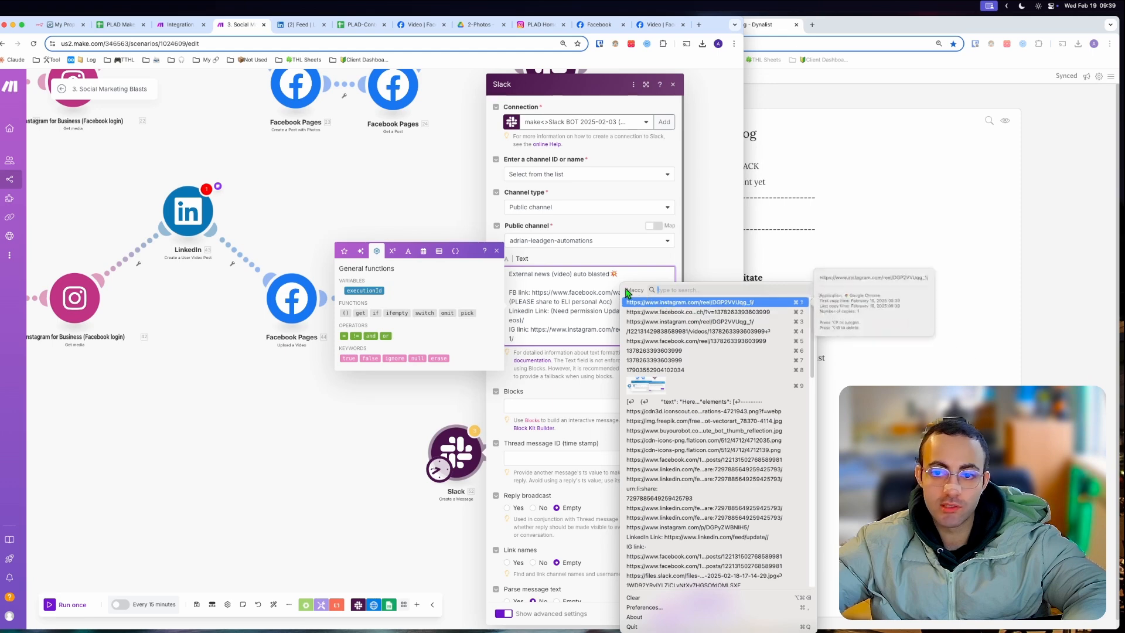
mouse_move(668, 316)
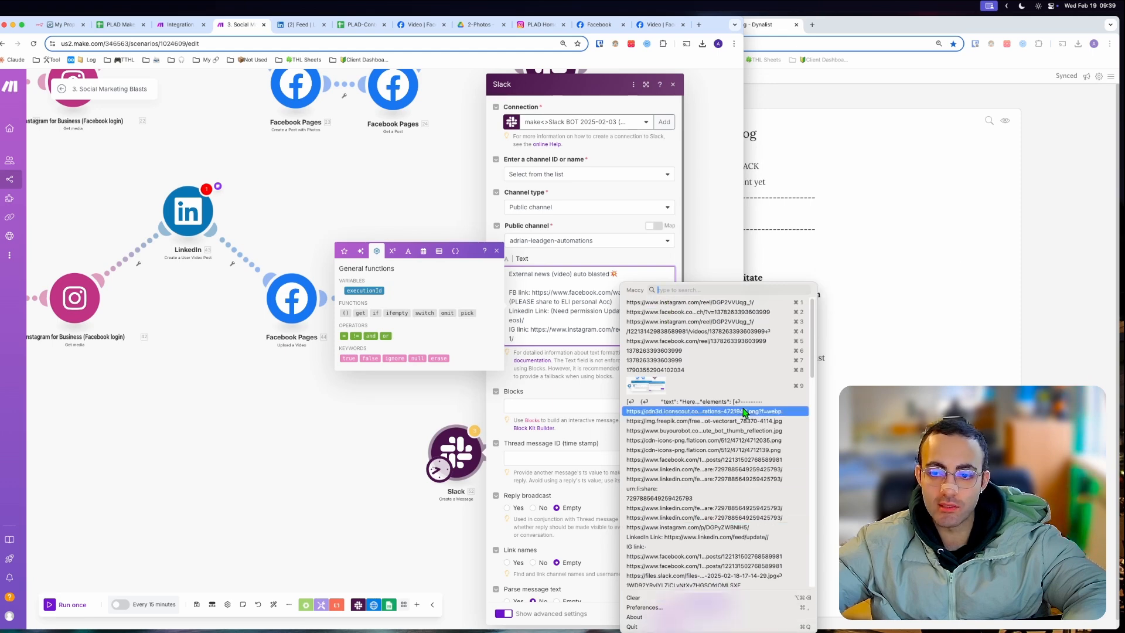
click(690, 318)
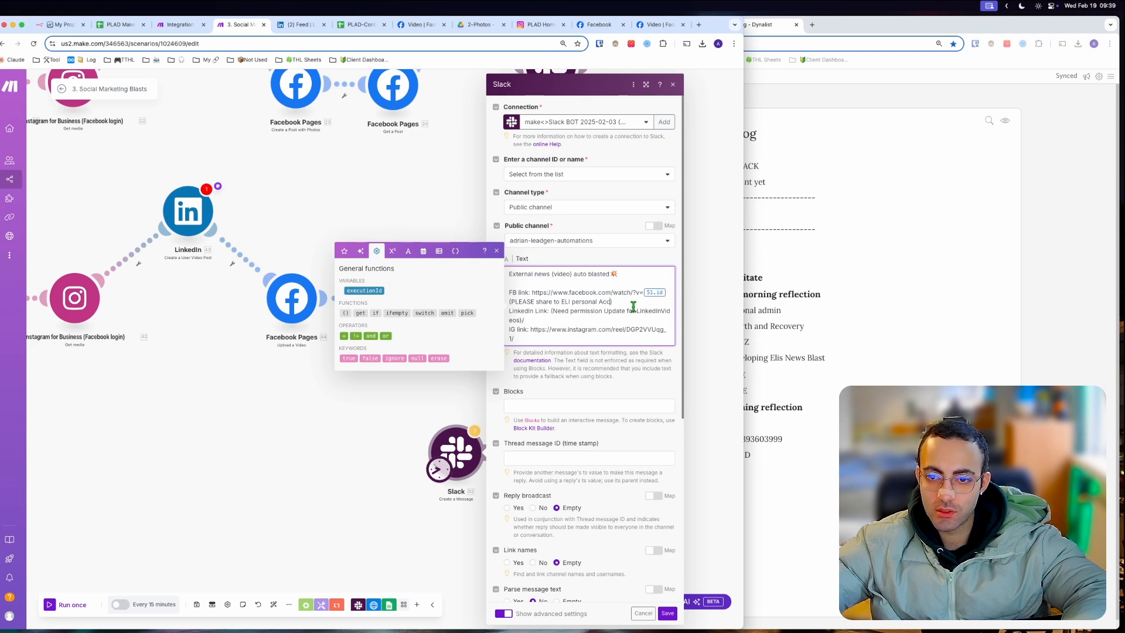
drag(533, 293, 670, 293)
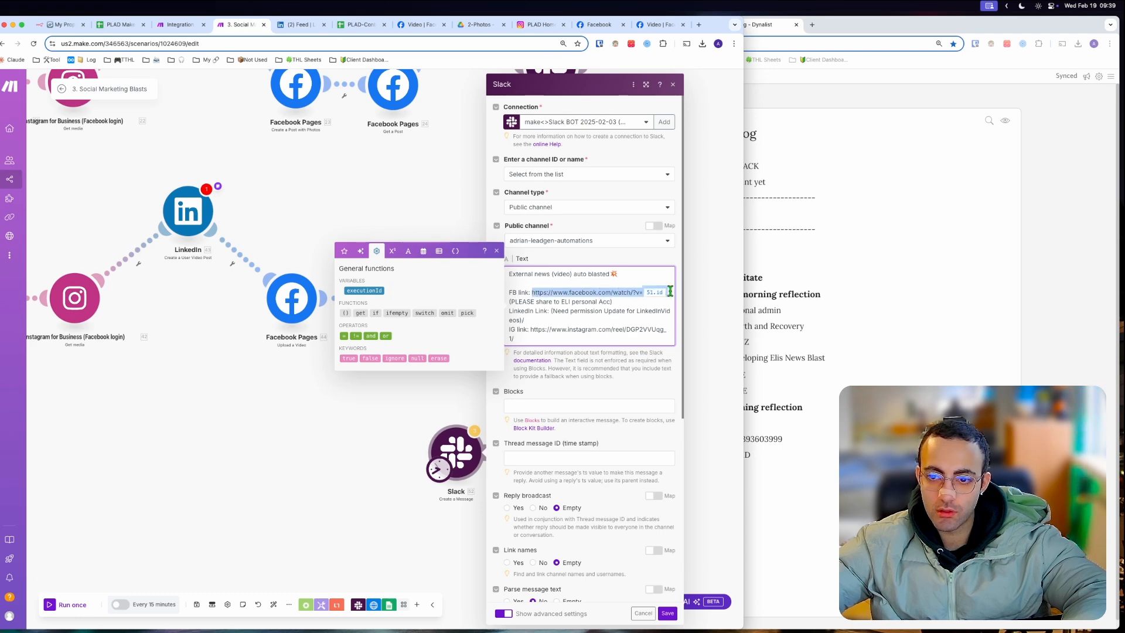
key(super+v)
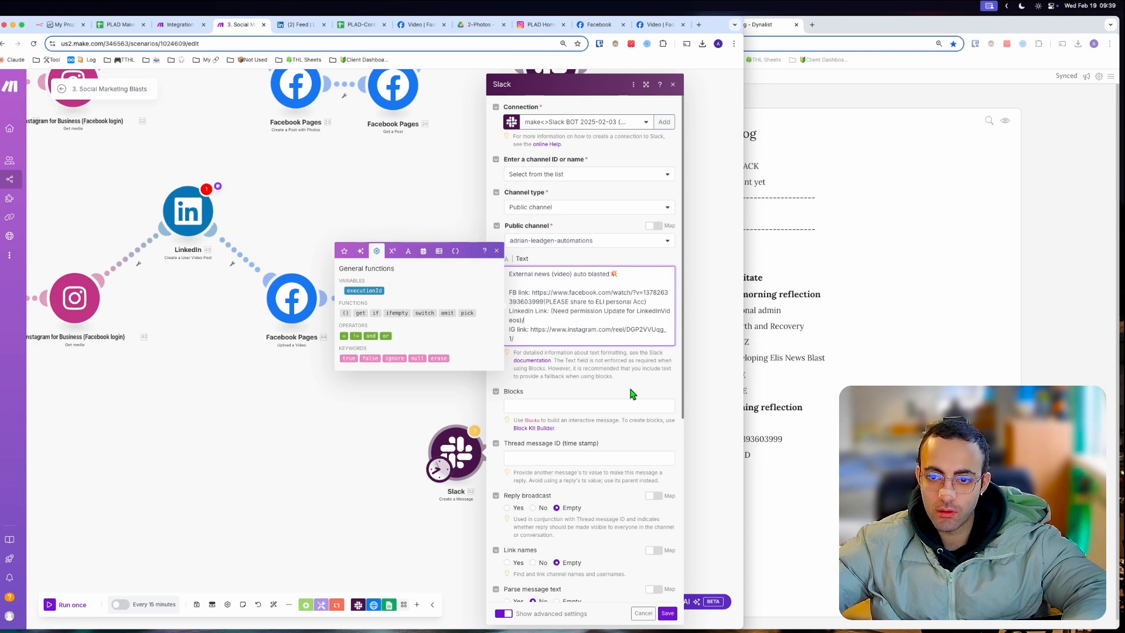
click(666, 613)
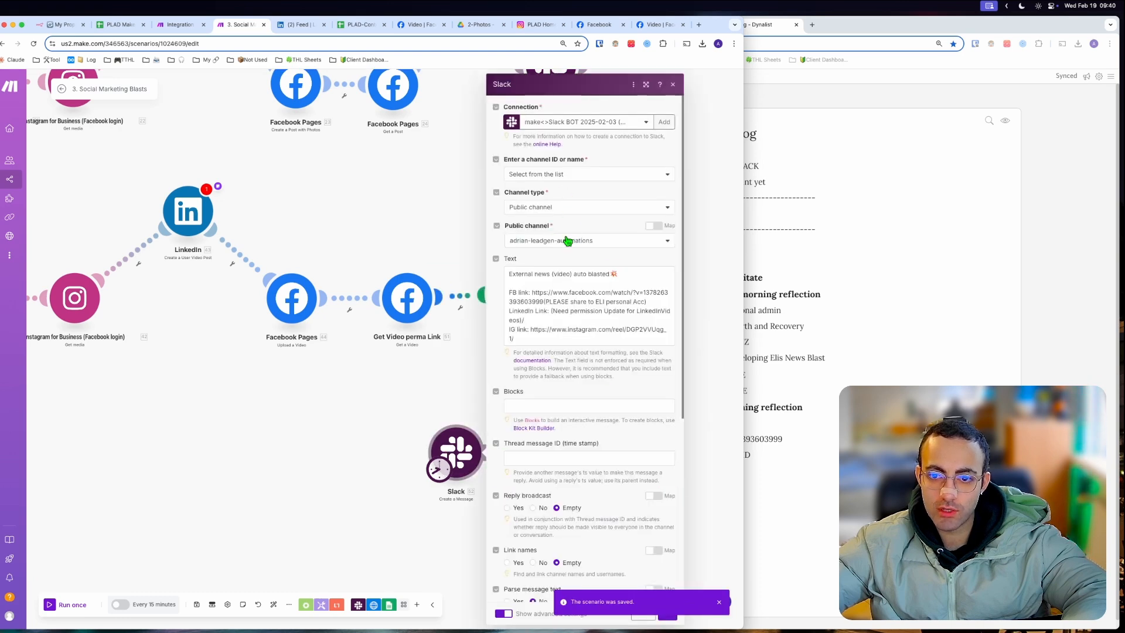
scroll(569, 328, down, 5)
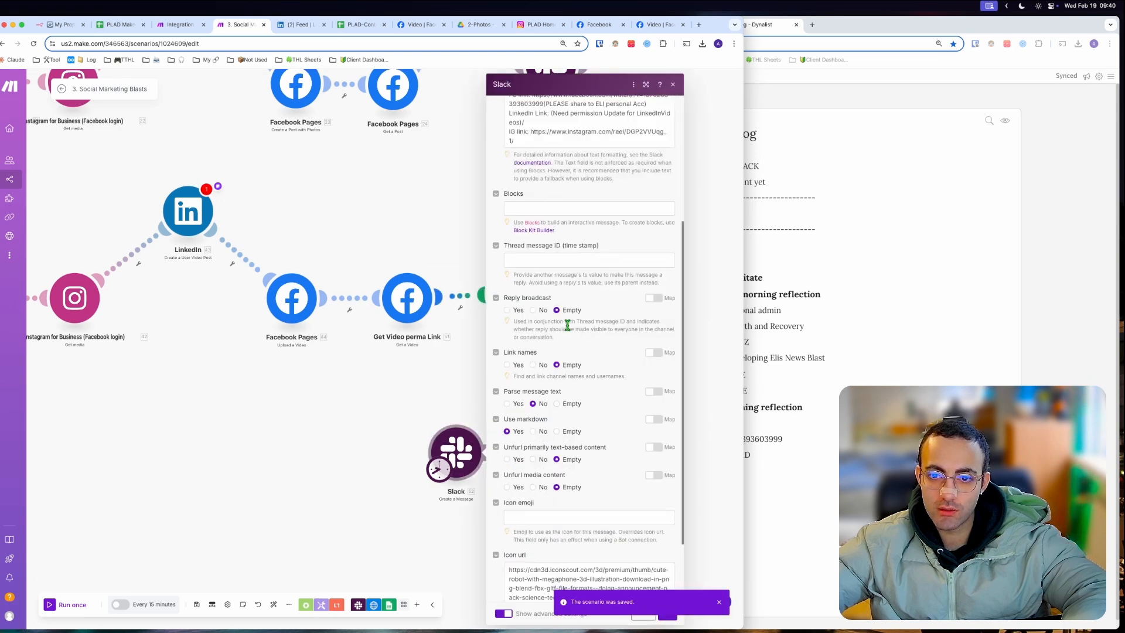
click(668, 614)
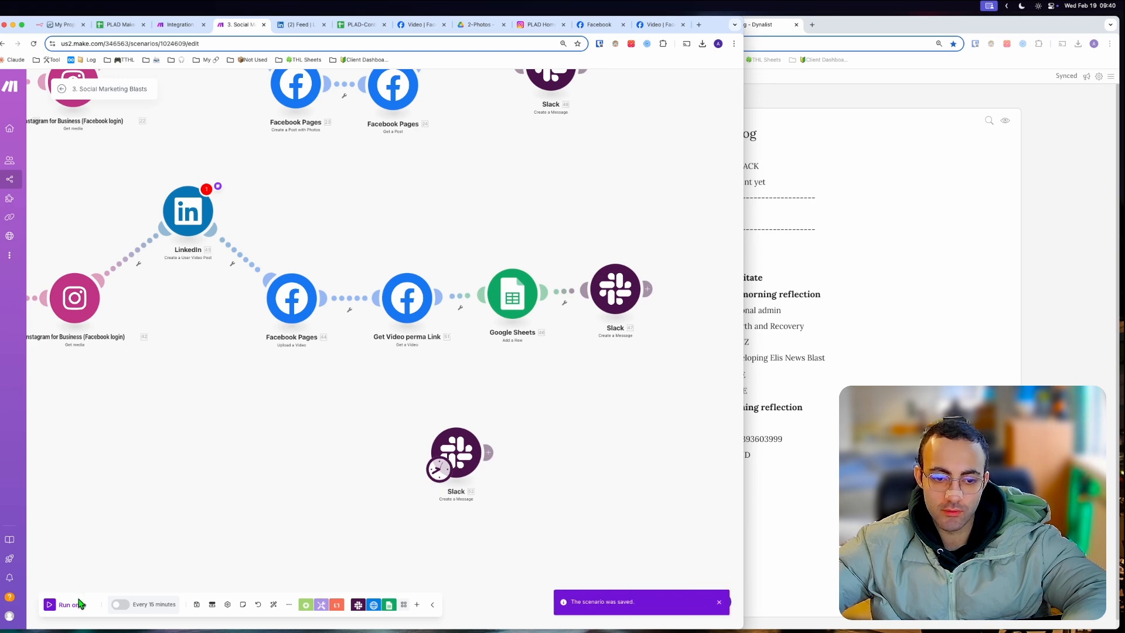
- Place the Slack app's adrian-leadgen-automations channel beside Make and run the scenario once to send the message
click(360, 616)
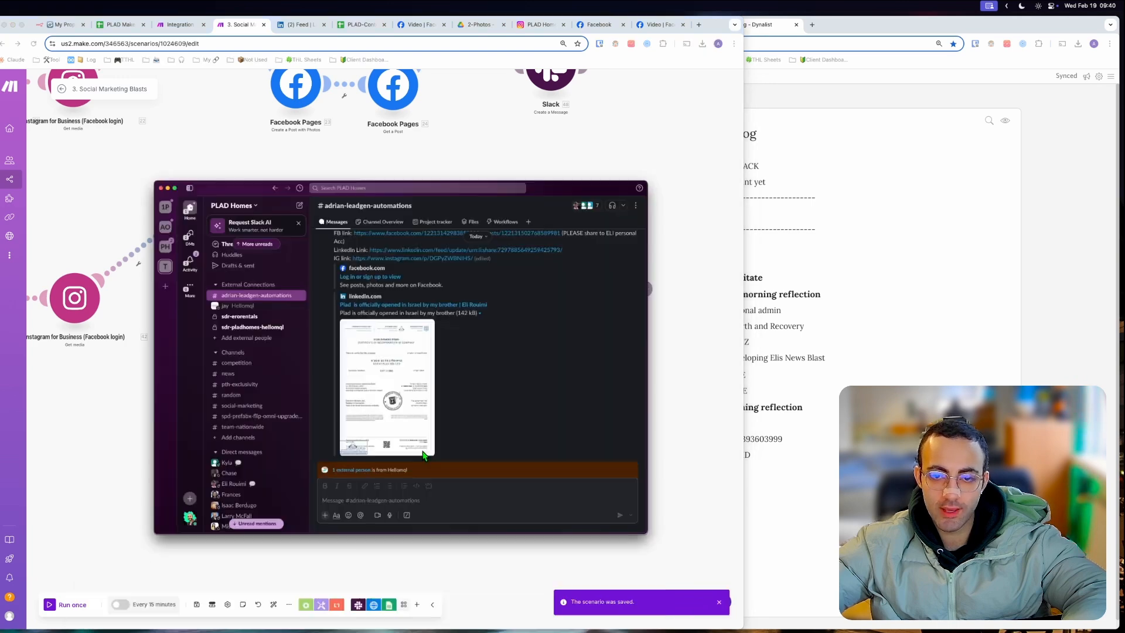
drag(623, 77, 1069, 58)
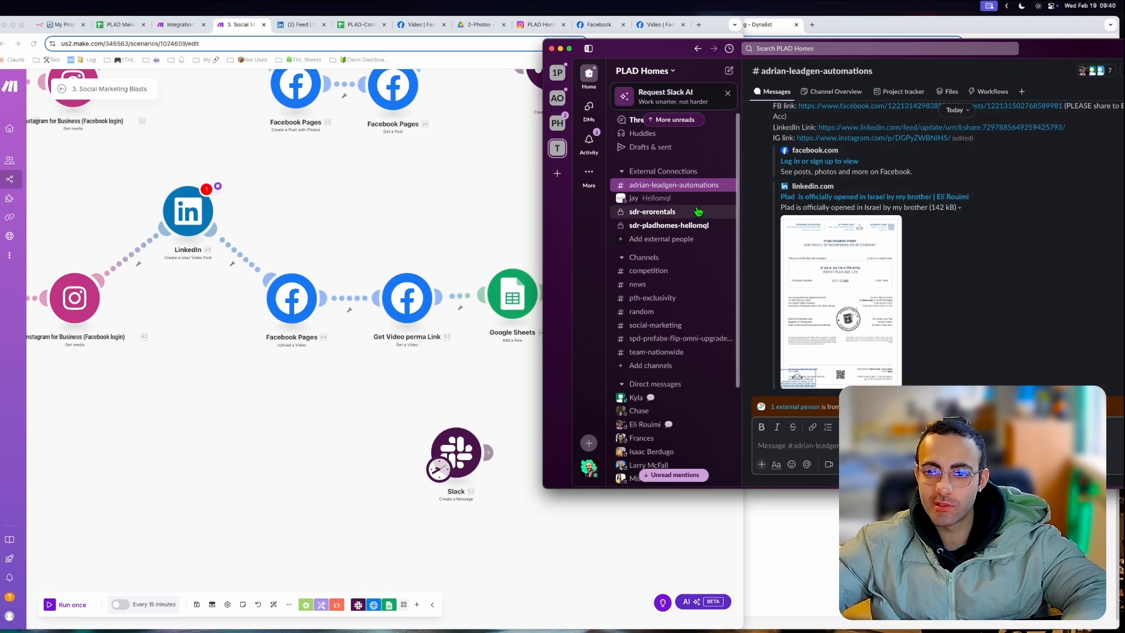
scroll(909, 292, up, 3)
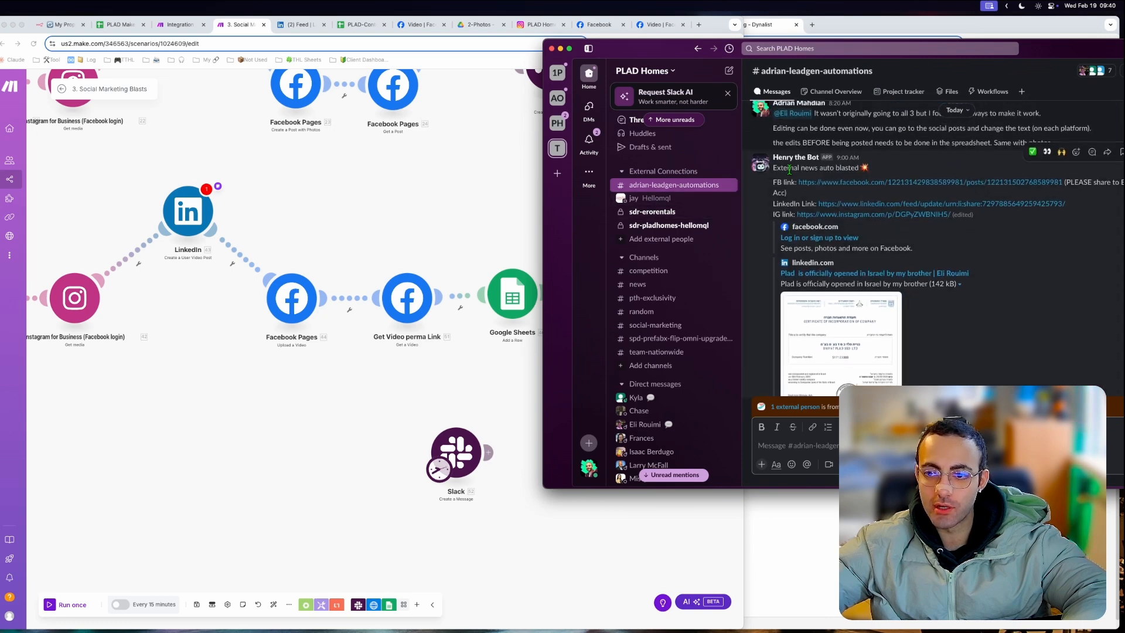
click(497, 400)
click(78, 607)
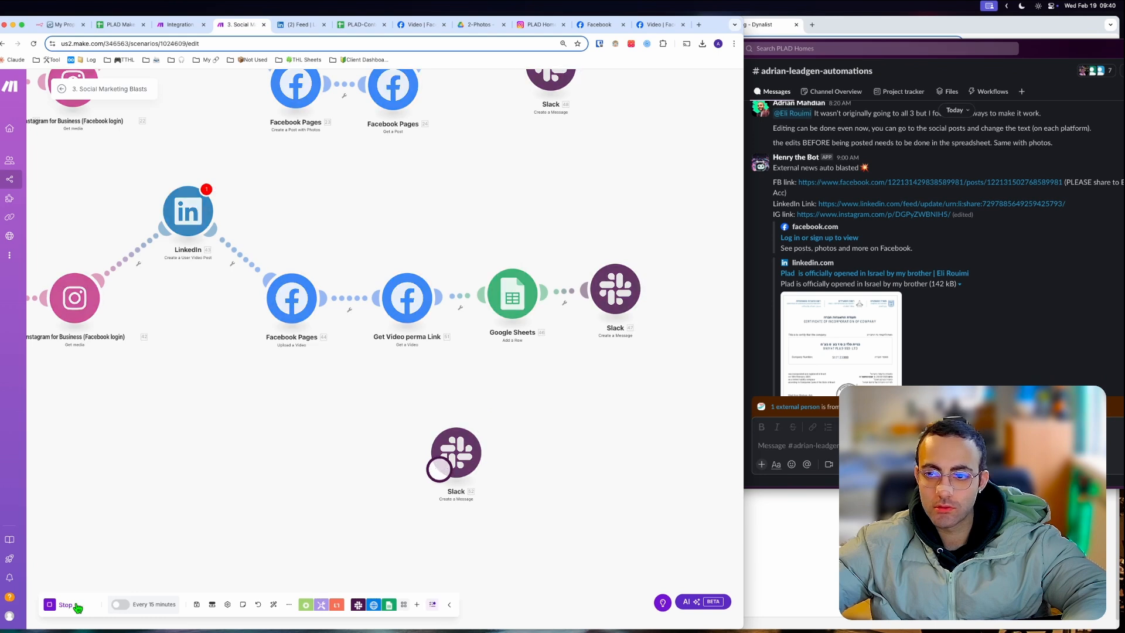
- Check the new video blast message in Slack by opening its Facebook link and its Instagram link
click(990, 346)
scroll(993, 343, down, 5)
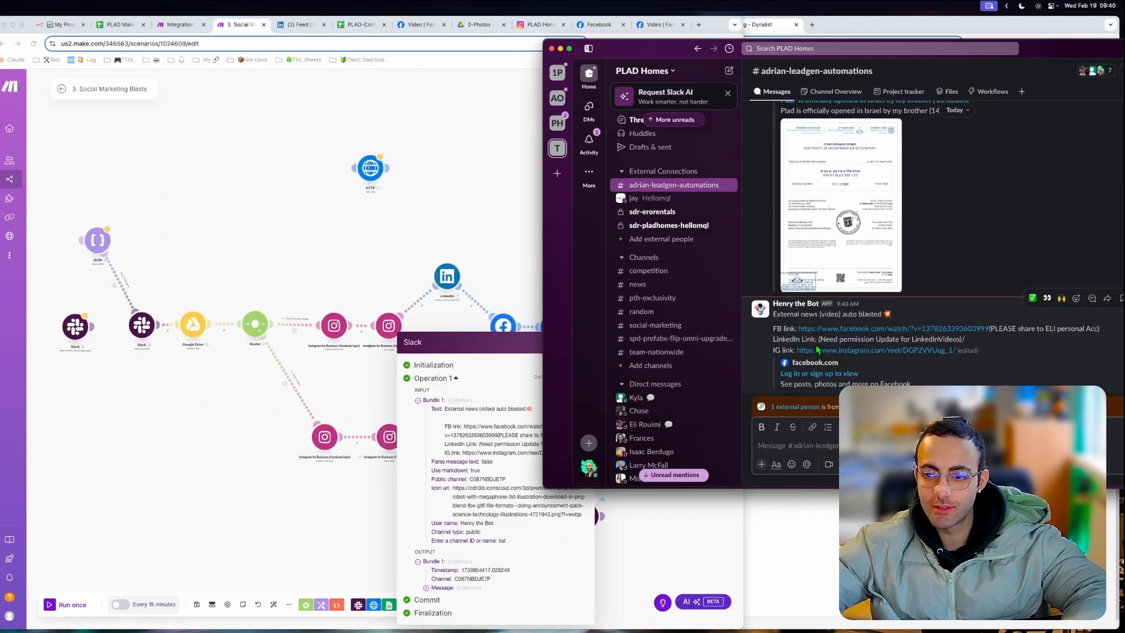
click(873, 335)
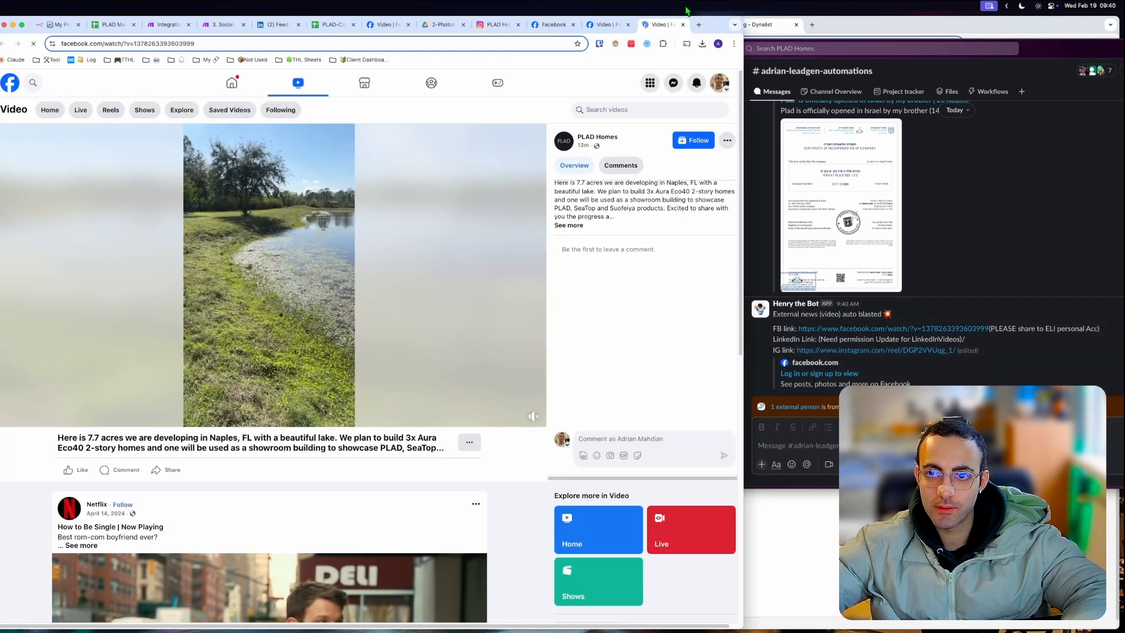
click(683, 24)
click(872, 355)
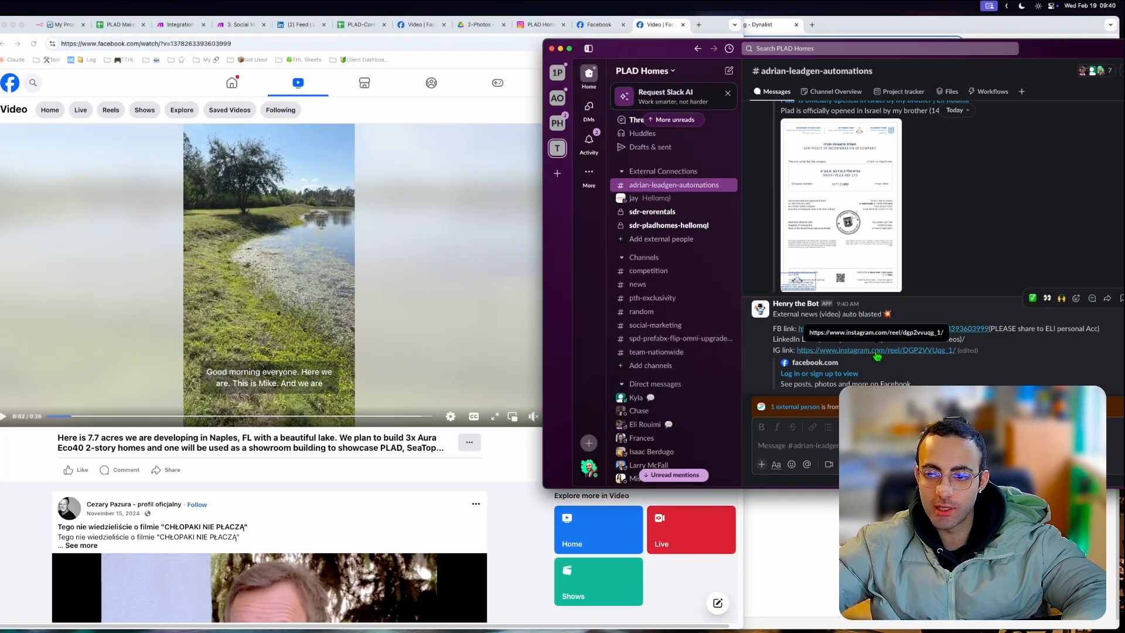
click(877, 351)
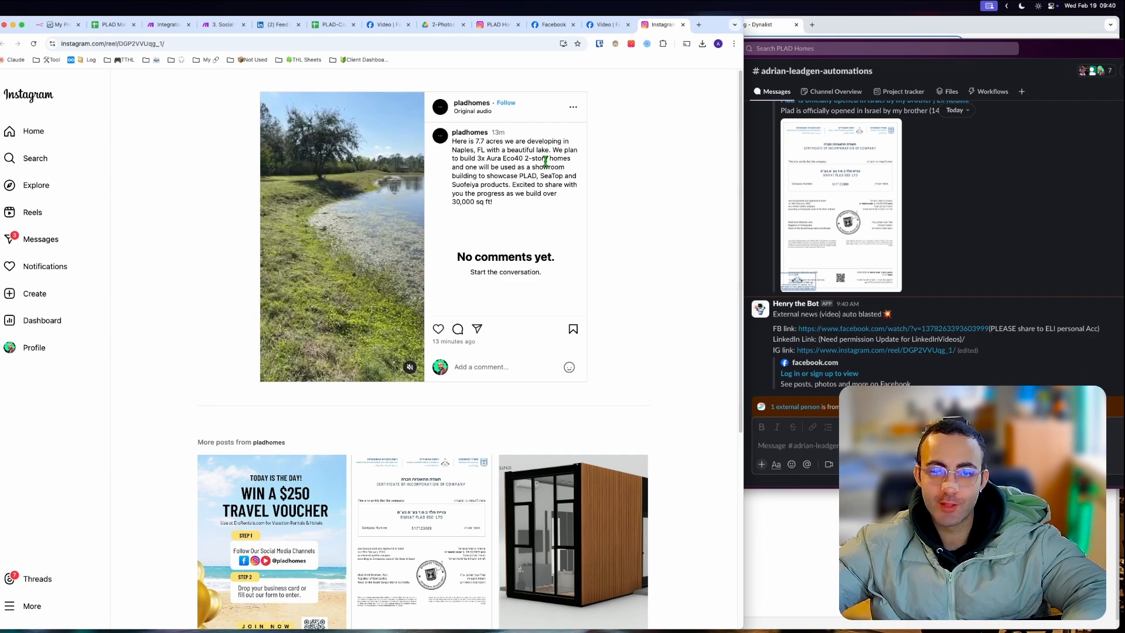